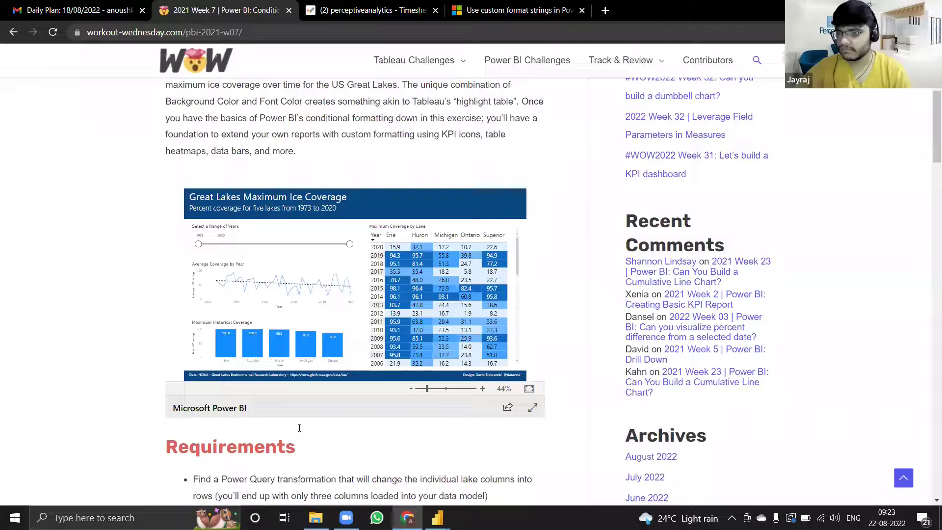
- Read through the challenge page, highlighting 'Conditional Formatting' in its title
{"action": "scroll", "coordinate": [390, 244], "scroll_direction": "up", "scroll_amount": 2}
{"action": "scroll", "coordinate": [509, 253], "scroll_direction": "up", "scroll_amount": 4}
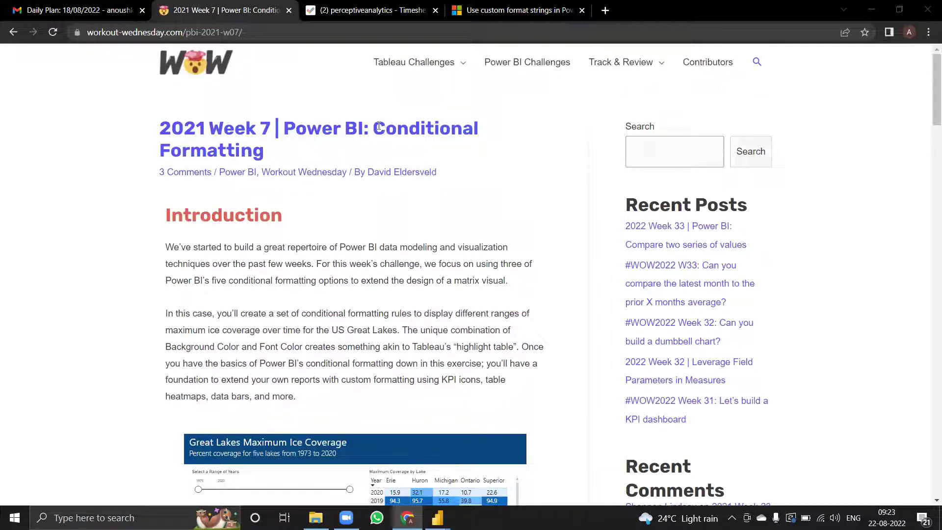
{"action": "left_click_drag", "start_coordinate": [379, 126], "coordinate": [392, 148]}
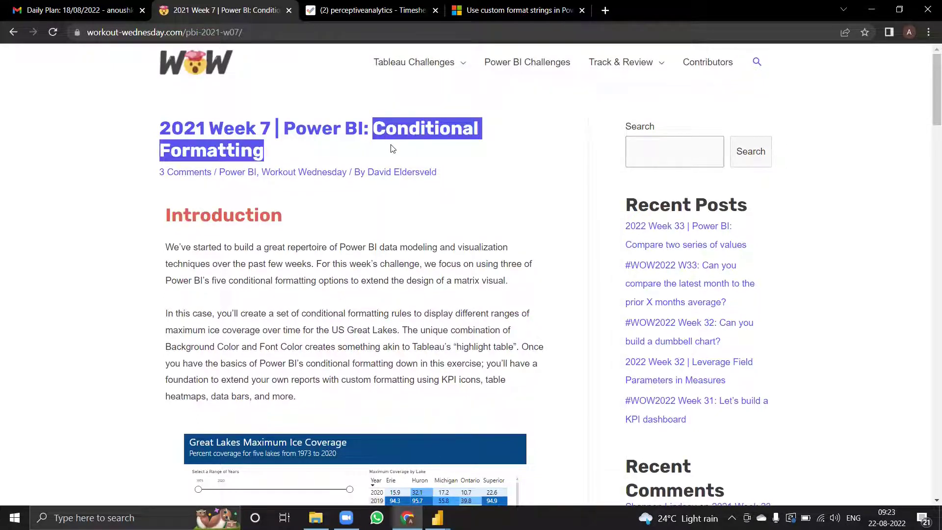
{"action": "left_click", "coordinate": [434, 343]}
{"action": "scroll", "coordinate": [433, 342], "scroll_direction": "down", "scroll_amount": 4}
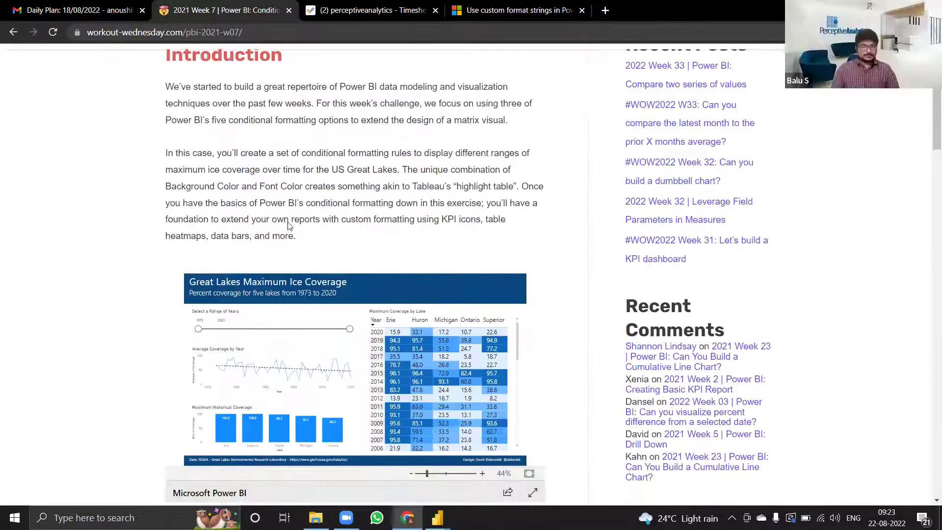
{"action": "scroll", "coordinate": [306, 243], "scroll_direction": "up", "scroll_amount": 2}
{"action": "scroll", "coordinate": [319, 252], "scroll_direction": "down", "scroll_amount": 3}
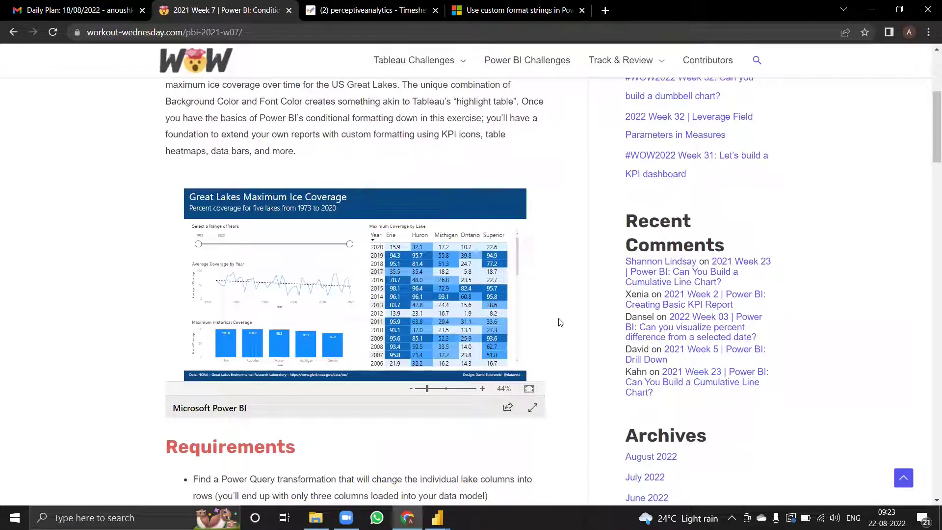
{"action": "scroll", "coordinate": [561, 322], "scroll_direction": "down", "scroll_amount": 6}
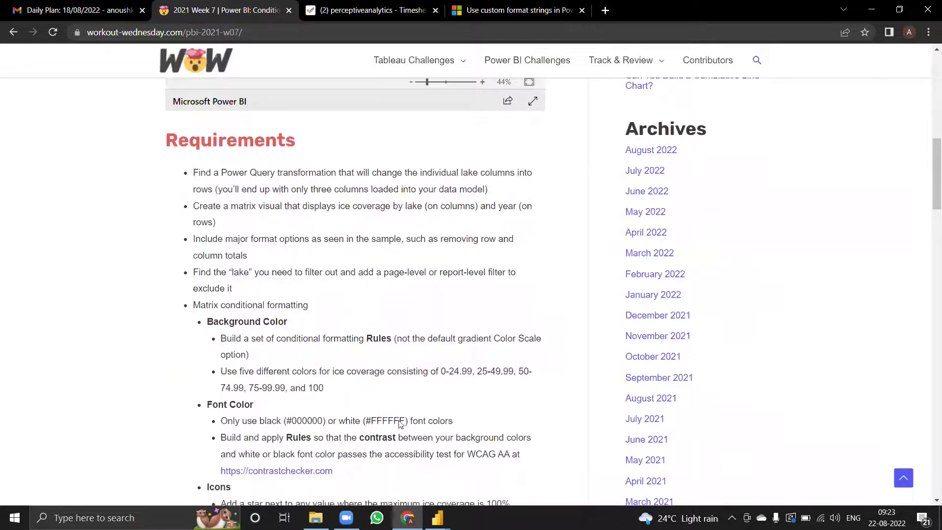
{"action": "scroll", "coordinate": [401, 422], "scroll_direction": "down", "scroll_amount": 7}
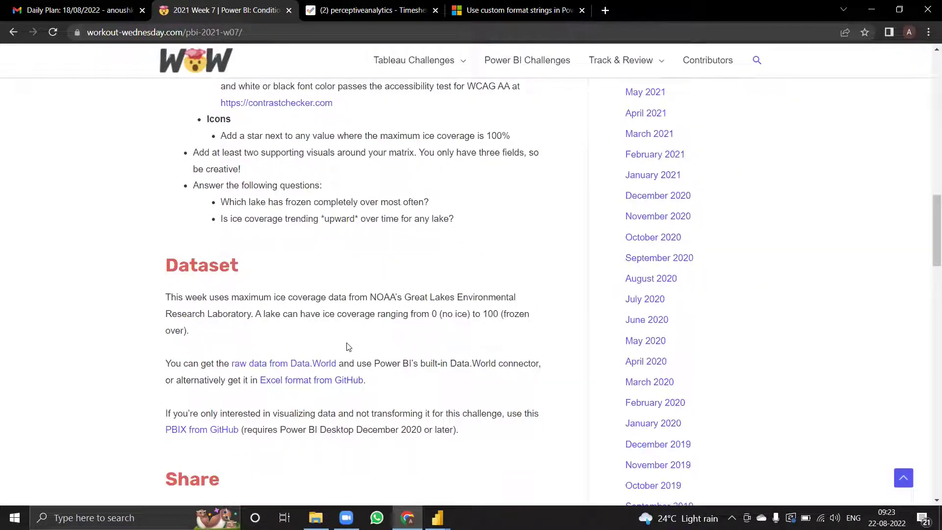
{"action": "scroll", "coordinate": [348, 346], "scroll_direction": "down", "scroll_amount": 2}
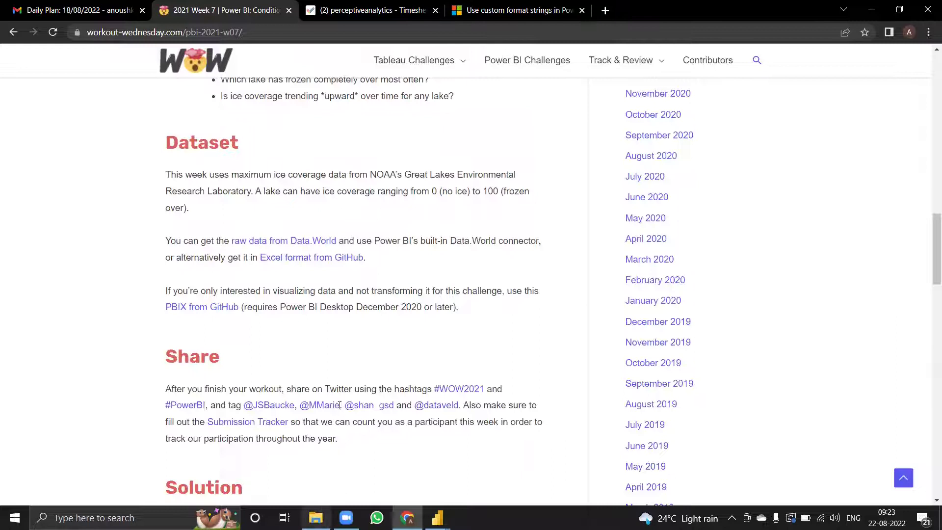
{"action": "scroll", "coordinate": [345, 391], "scroll_direction": "up", "scroll_amount": 8}
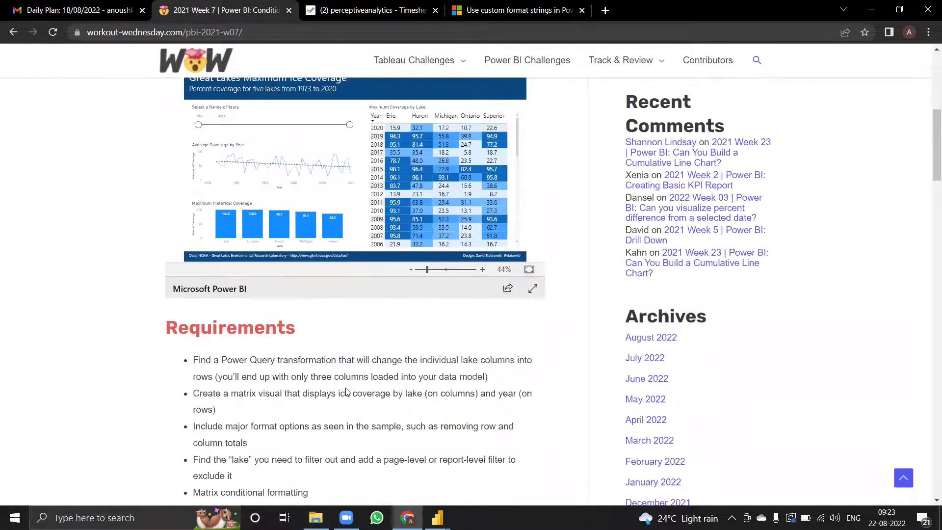
{"action": "scroll", "coordinate": [346, 391], "scroll_direction": "up", "scroll_amount": 2}
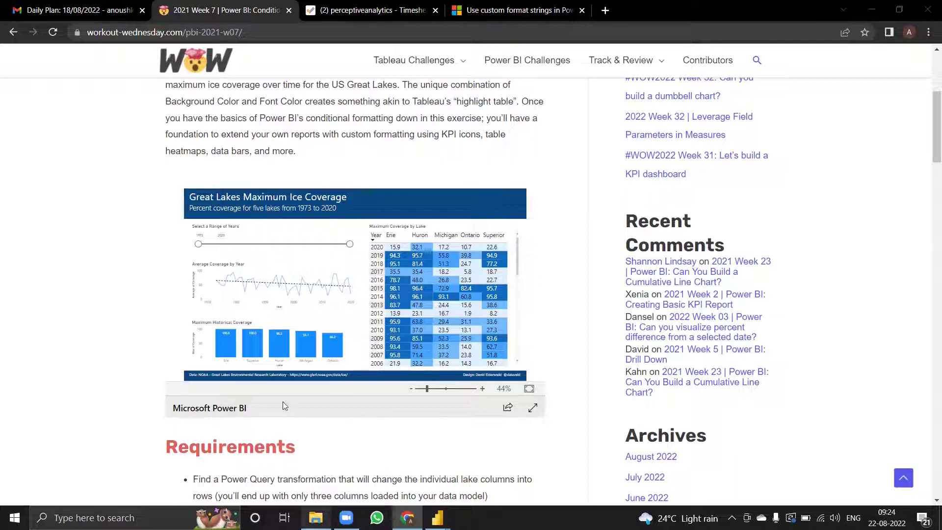
- Open the Great Lakes Historical Ice Coverage 1973 to 2020 workbook from the workout files folder
{"action": "key", "text": "alt+Tab"}
{"action": "double_click", "coordinate": [150, 84]}
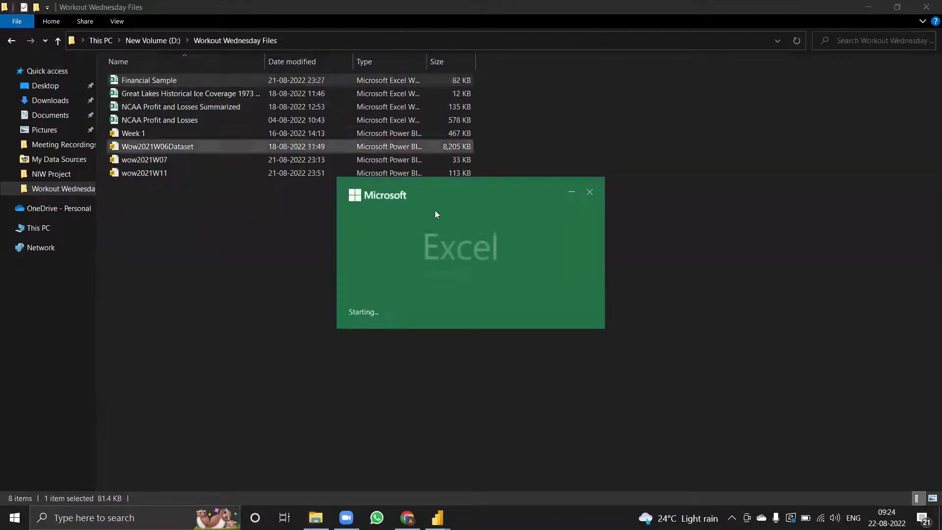
{"action": "left_click", "coordinate": [589, 191]}
{"action": "left_click", "coordinate": [272, 93]}
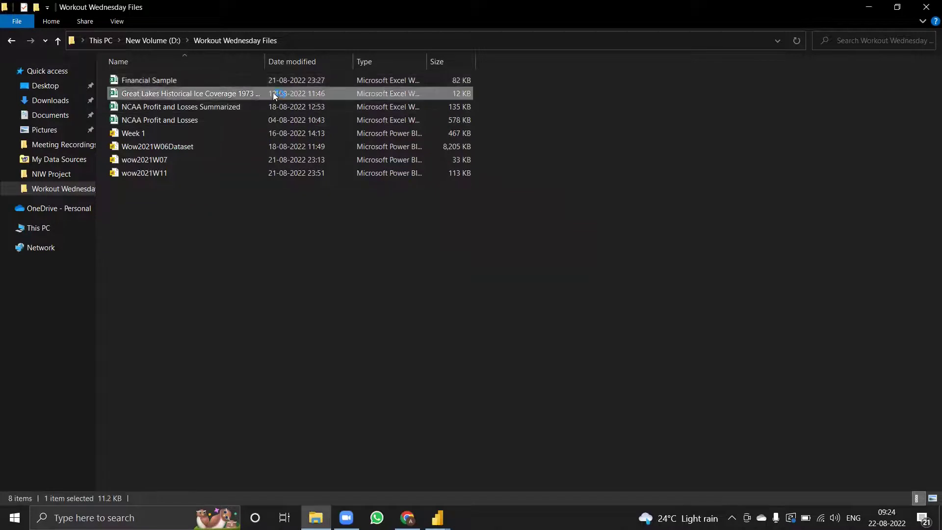
{"action": "double_click", "coordinate": [273, 93]}
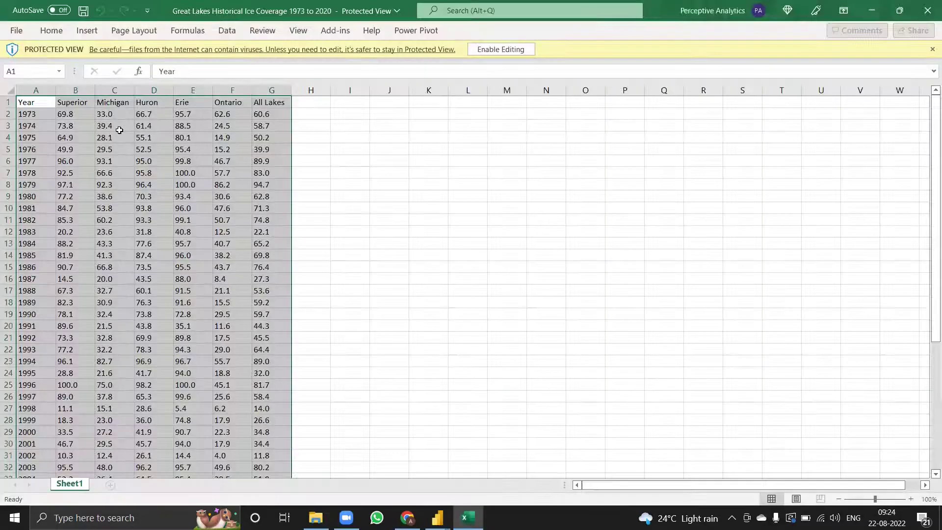
{"action": "left_click", "coordinate": [366, 266]}
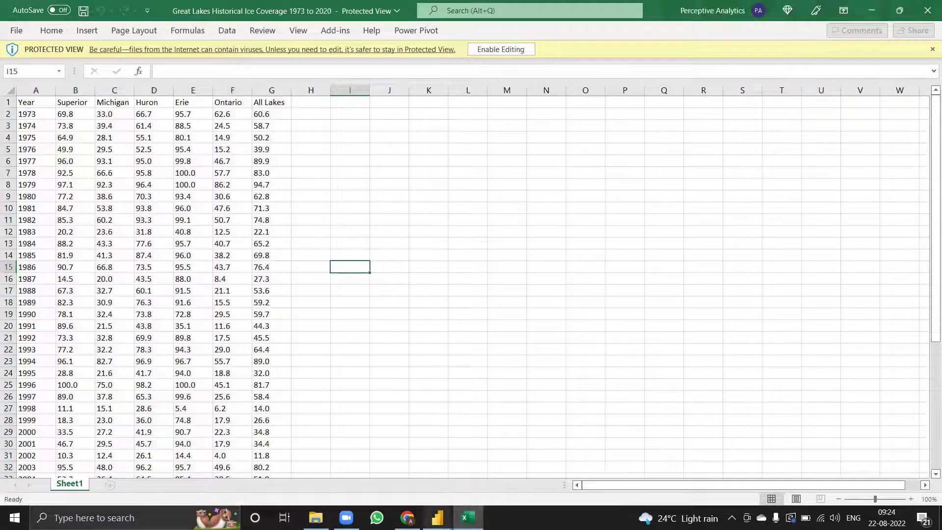
- Import Sheet1 of the Great Lakes ice coverage Excel workbook and send it to Transform Data
{"action": "mouse_move", "coordinate": [437, 517]}
{"action": "left_click", "coordinate": [503, 459]}
{"action": "left_click", "coordinate": [224, 294]}
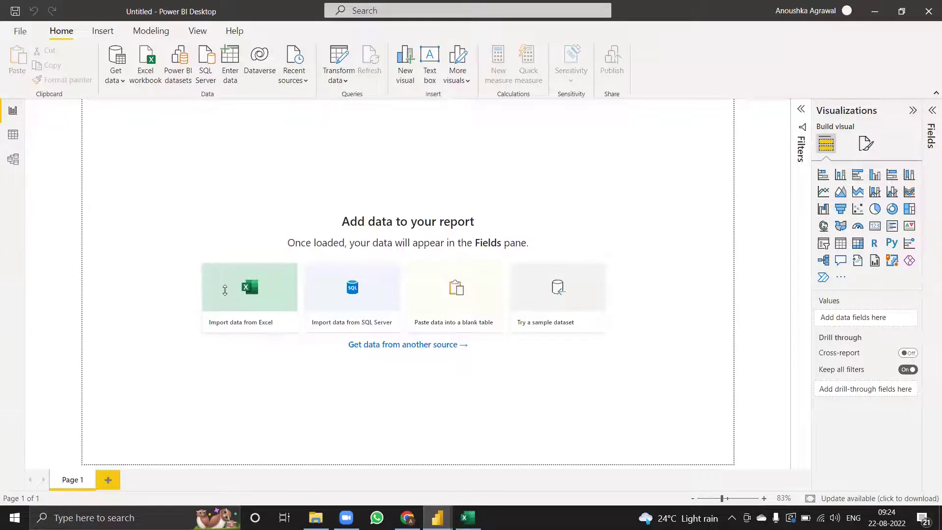
{"action": "left_click", "coordinate": [192, 103]}
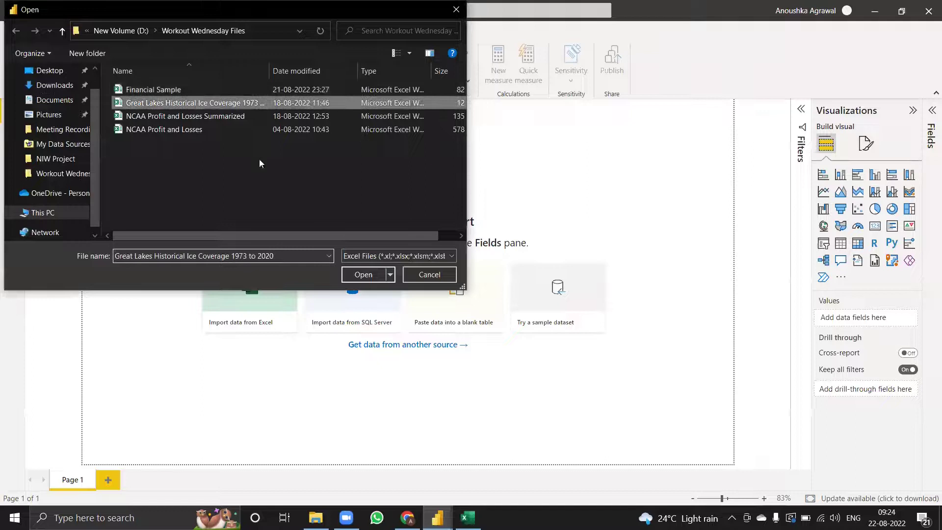
{"action": "left_click", "coordinate": [364, 278]}
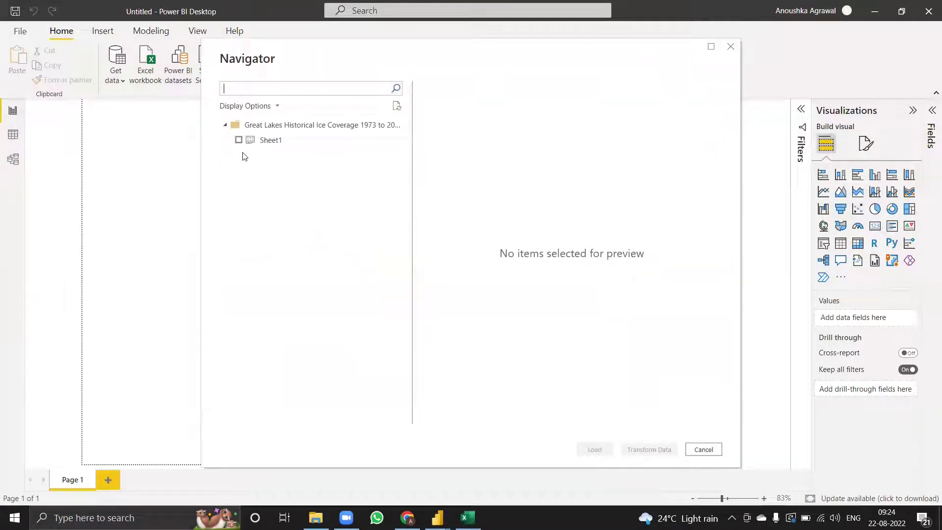
{"action": "left_click", "coordinate": [243, 142]}
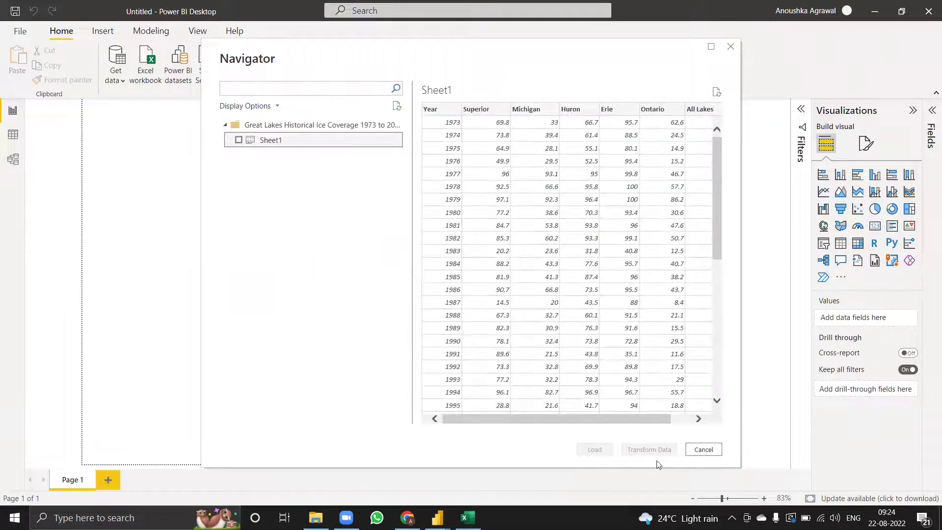
{"action": "key", "text": "space"}
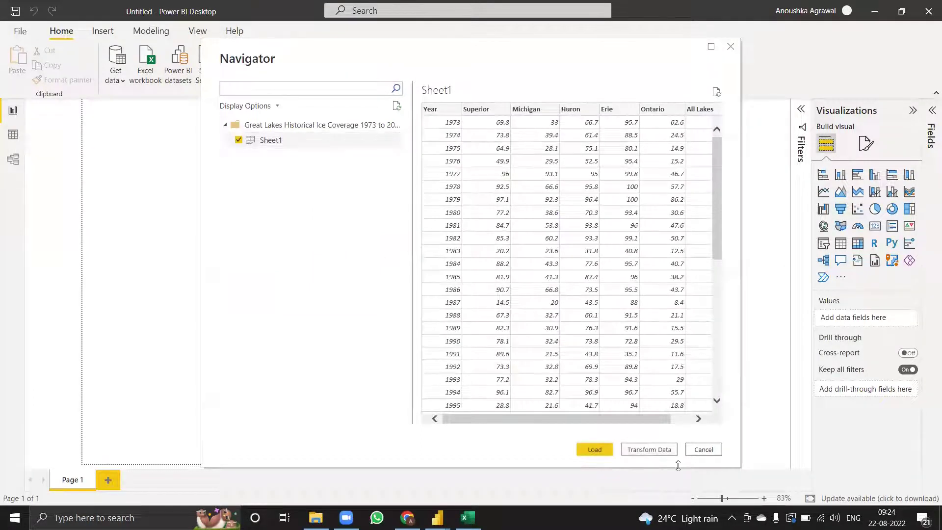
{"action": "left_click", "coordinate": [658, 448]}
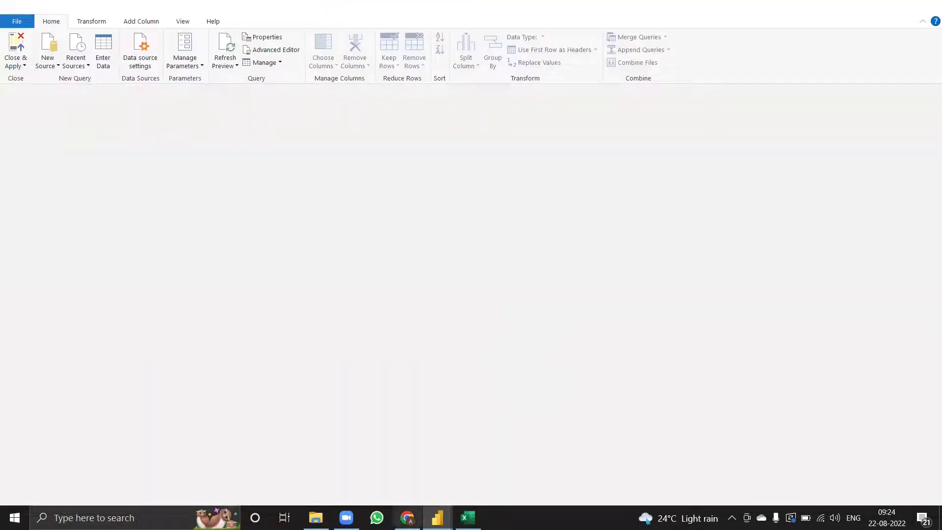
- Read the first requirement, turning individual lake columns into rows with Power Query
{"action": "key", "text": "alt+Tab"}
{"action": "scroll", "coordinate": [402, 319], "scroll_direction": "down", "scroll_amount": 7}
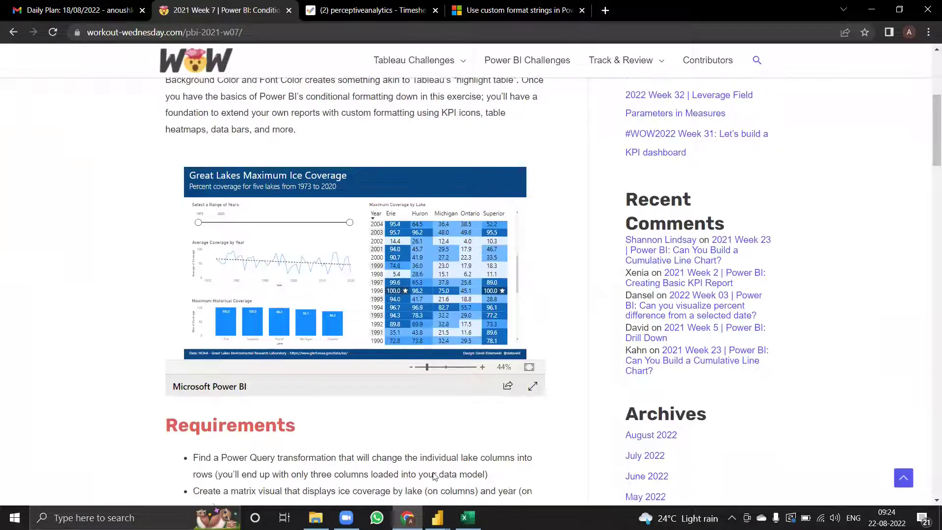
{"action": "left_click_drag", "start_coordinate": [195, 172], "coordinate": [516, 174]}
{"action": "scroll", "coordinate": [512, 268], "scroll_direction": "up", "scroll_amount": 8}
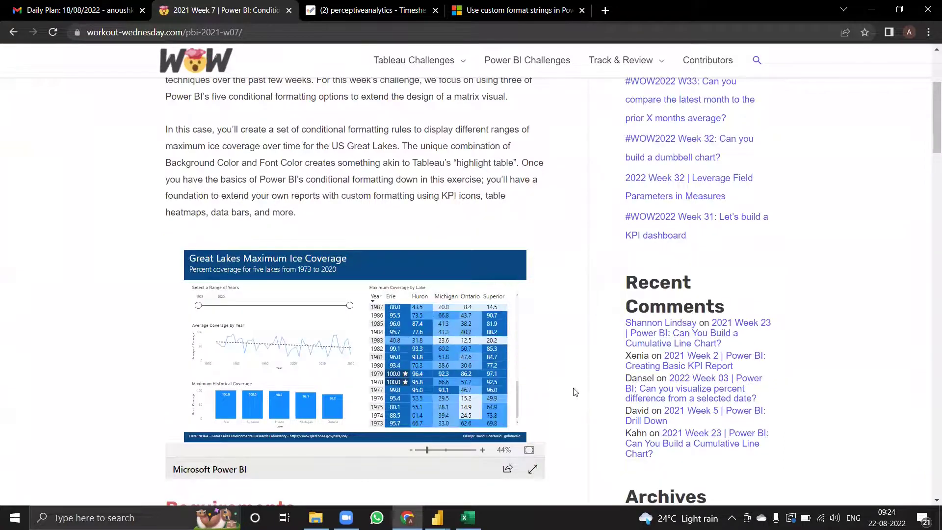
{"action": "scroll", "coordinate": [510, 295], "scroll_direction": "down", "scroll_amount": 8}
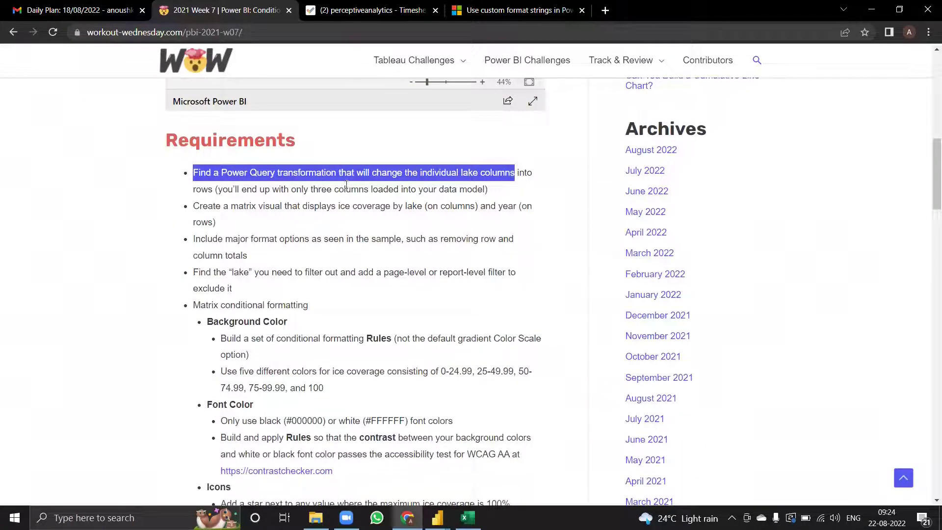
{"action": "left_click", "coordinate": [437, 517]}
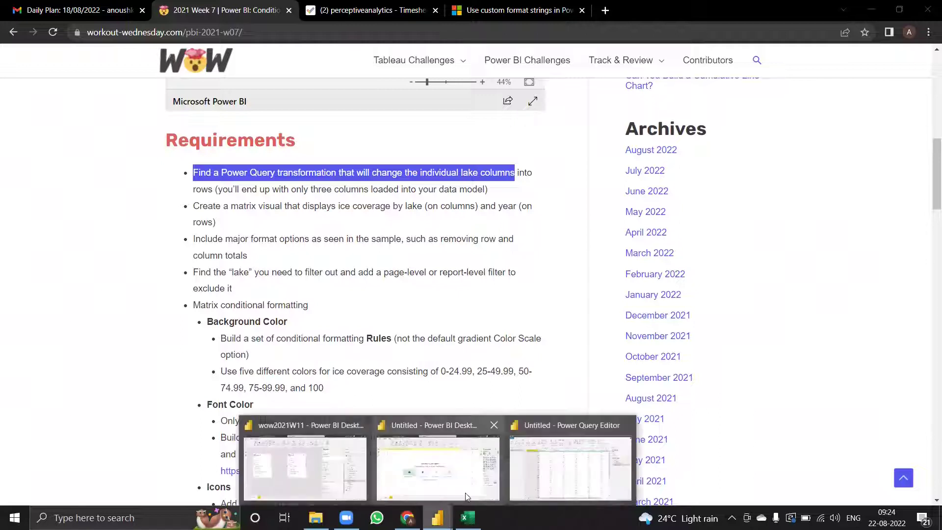
- Unpivot all columns except Year into rows
{"action": "left_click", "coordinate": [556, 484]}
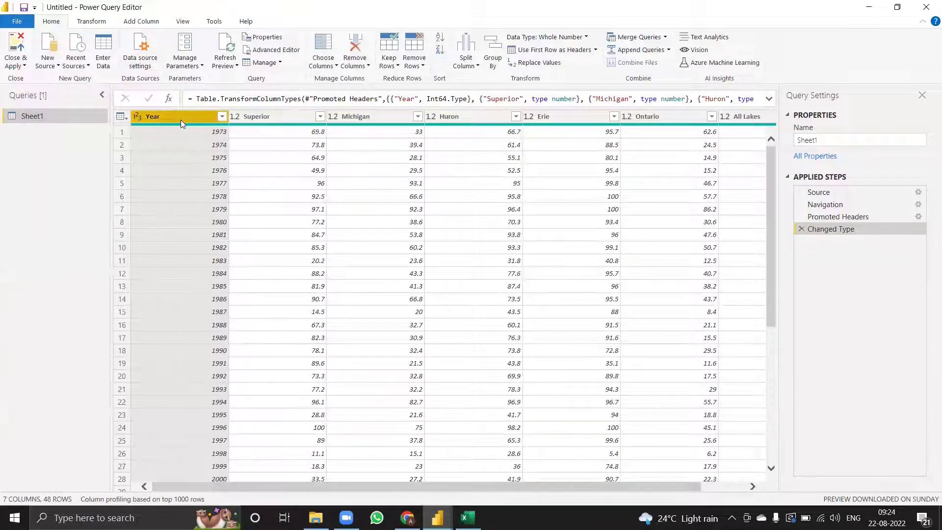
{"action": "right_click", "coordinate": [180, 120]}
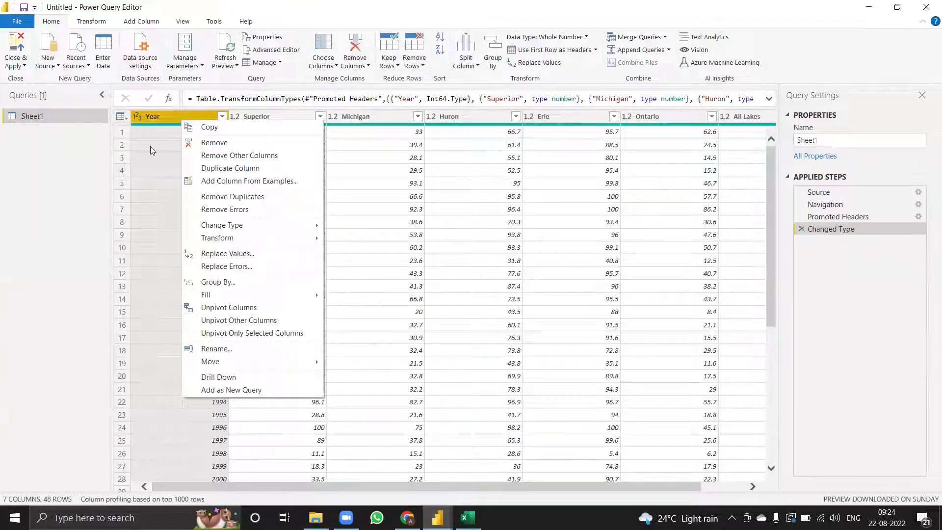
{"action": "left_click", "coordinate": [147, 119]}
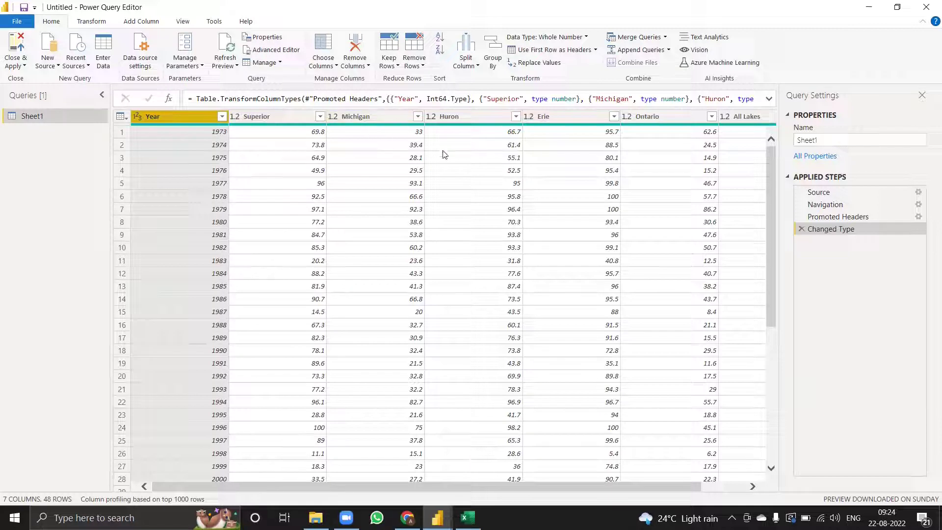
{"action": "right_click", "coordinate": [176, 114]}
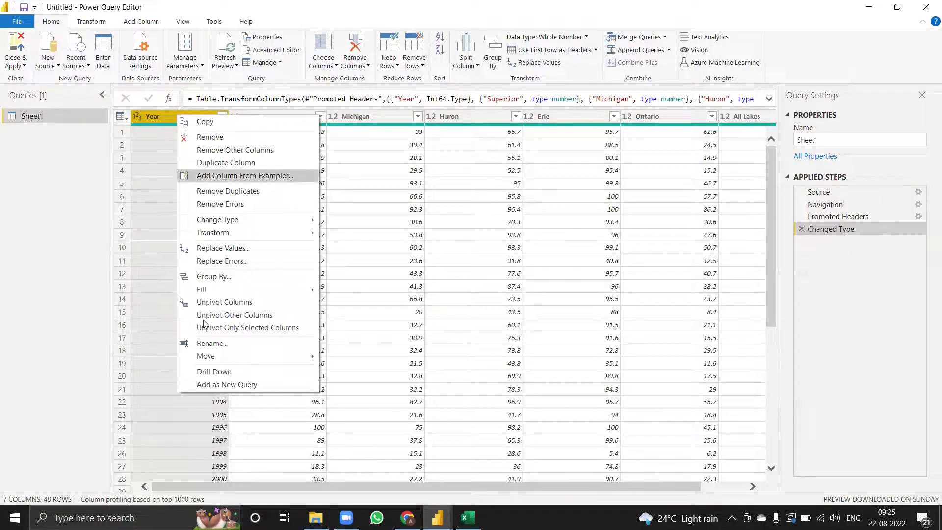
{"action": "left_click", "coordinate": [223, 319]}
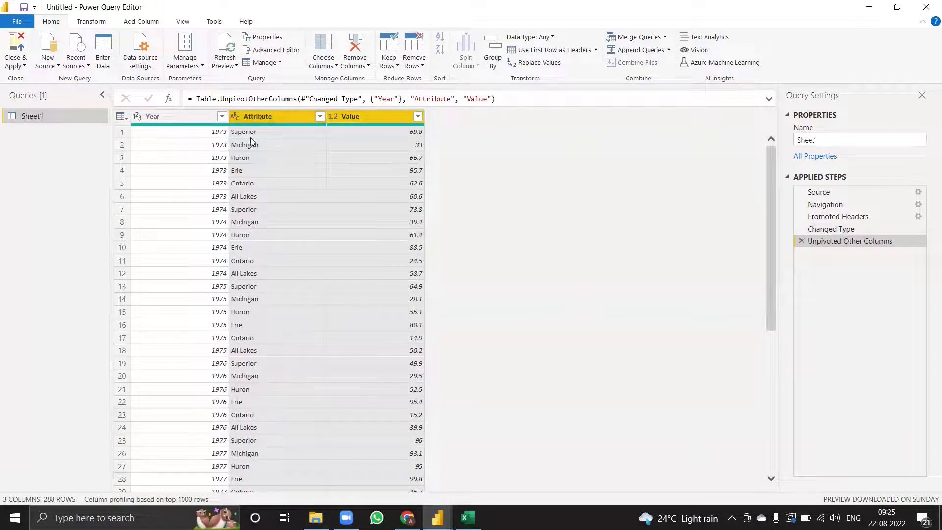
- Rename Attribute to Lake and Value to Coverage
{"action": "double_click", "coordinate": [271, 116]}
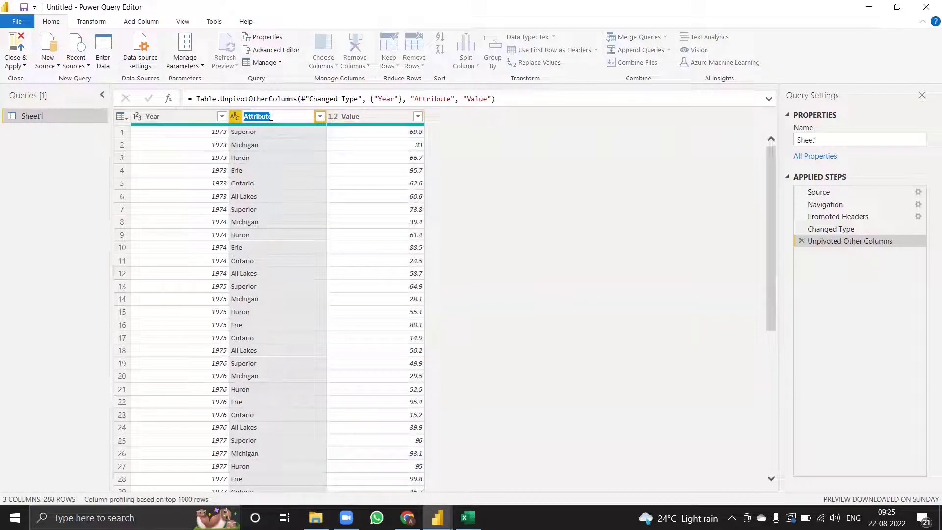
{"action": "type", "text": "Lake"}
{"action": "double_click", "coordinate": [357, 117]}
{"action": "type", "text": "c"}
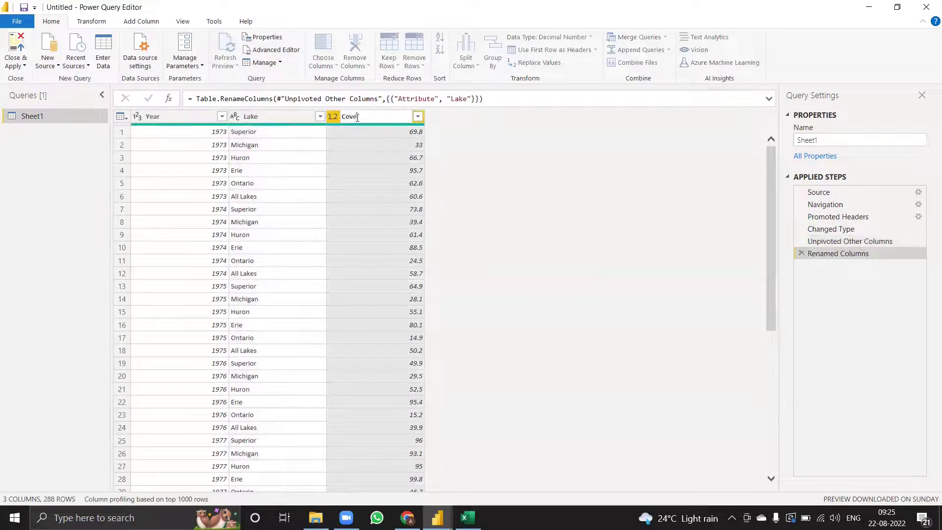
{"action": "type", "text": "overage"}
{"action": "key", "text": "Return"}
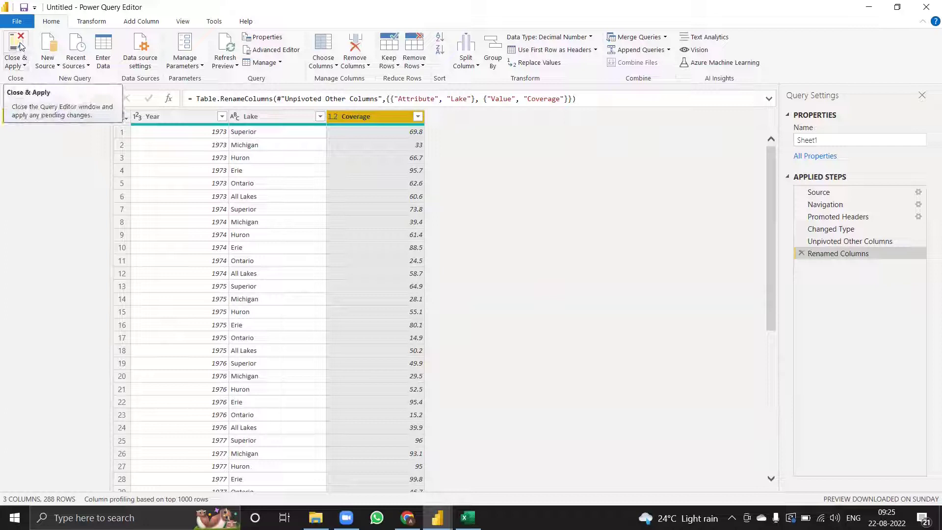
- View the sample ice coverage report full screen, then return to the Power BI report
{"action": "key", "text": "alt+Tab"}
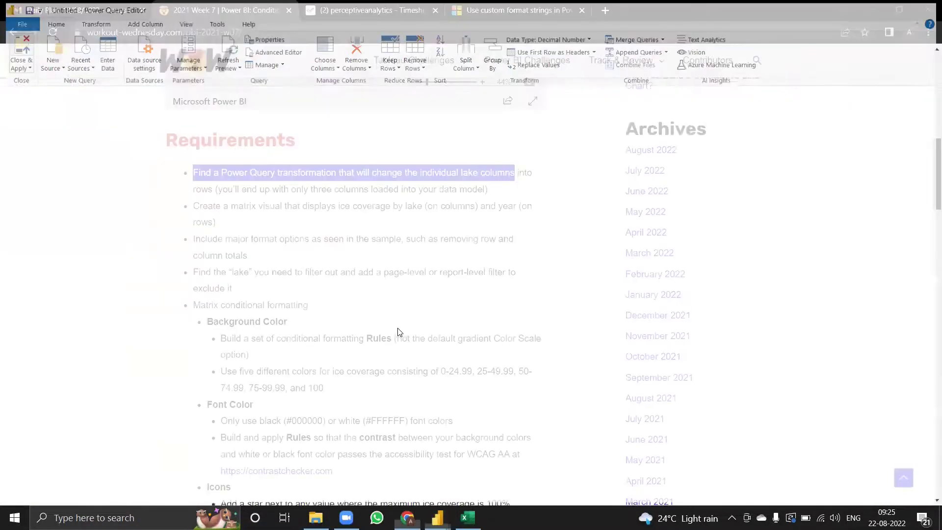
{"action": "mouse_move", "coordinate": [437, 516]}
{"action": "left_click", "coordinate": [486, 478]}
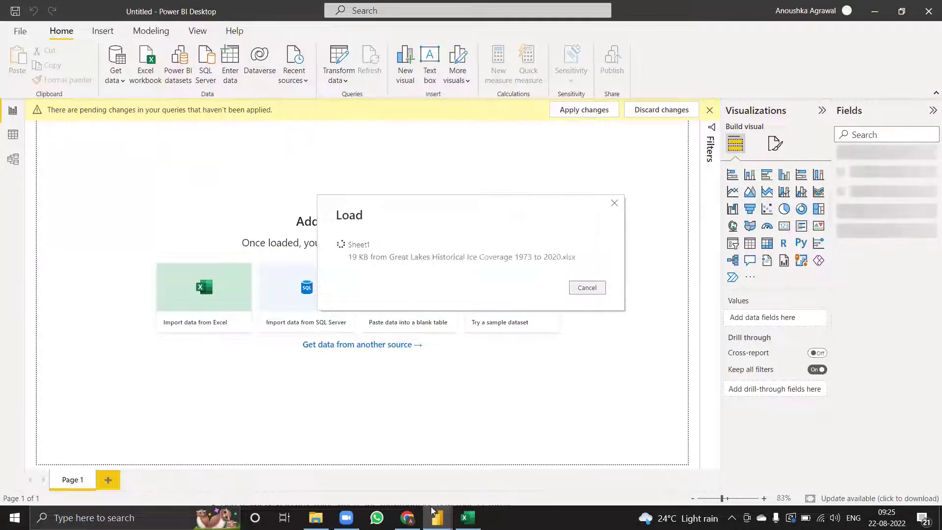
{"action": "key", "text": "alt+Tab"}
{"action": "scroll", "coordinate": [386, 384], "scroll_direction": "up", "scroll_amount": 8}
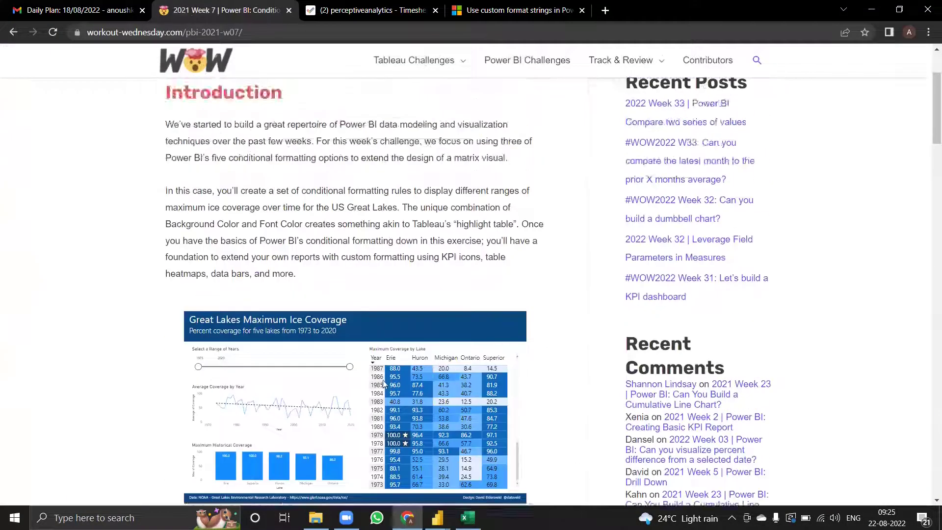
{"action": "scroll", "coordinate": [385, 384], "scroll_direction": "down", "scroll_amount": 3}
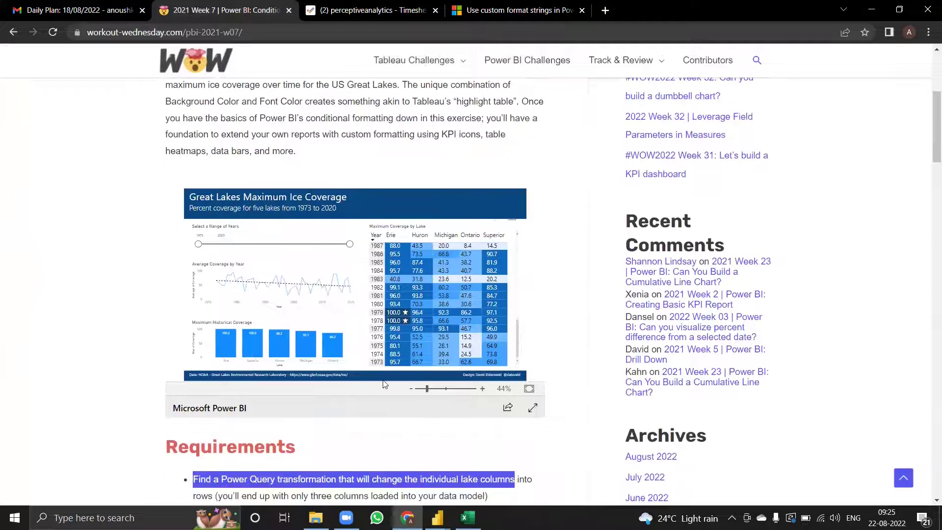
{"action": "left_click", "coordinate": [534, 408]}
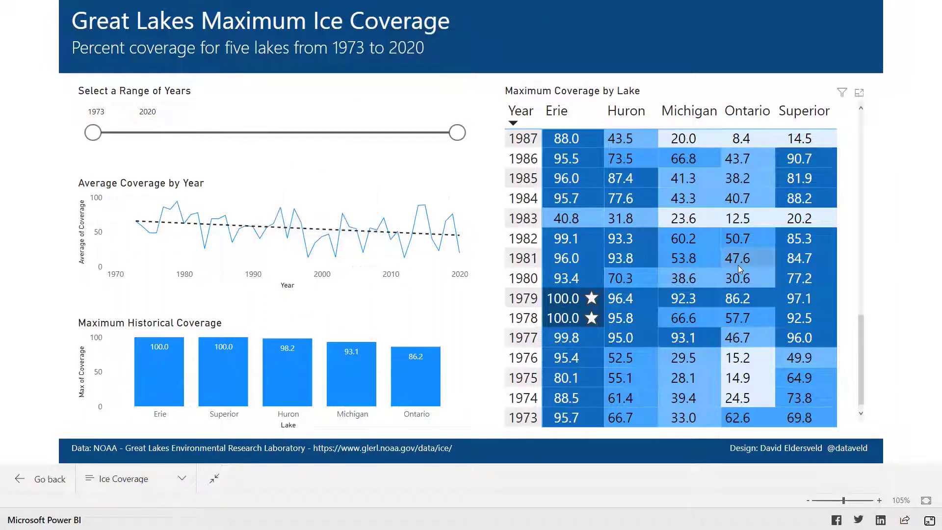
{"action": "key", "text": "Escape"}
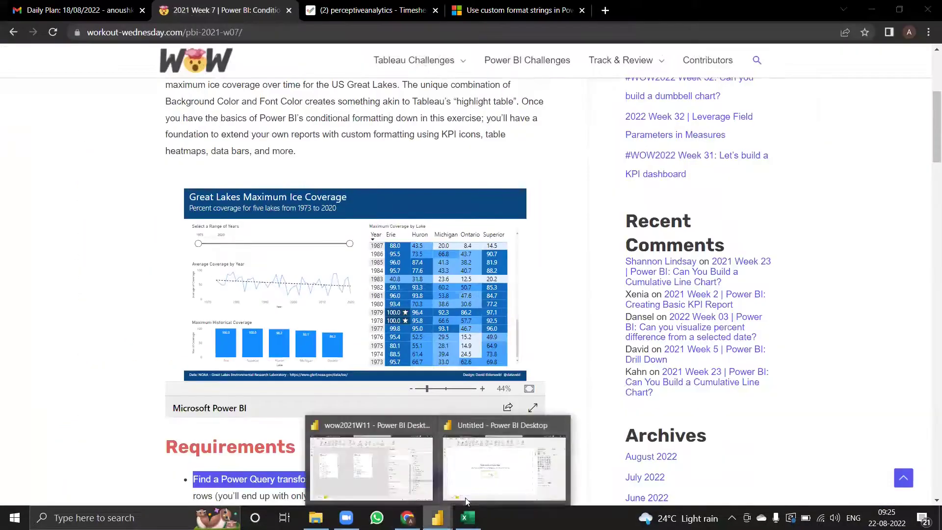
{"action": "left_click", "coordinate": [466, 501]}
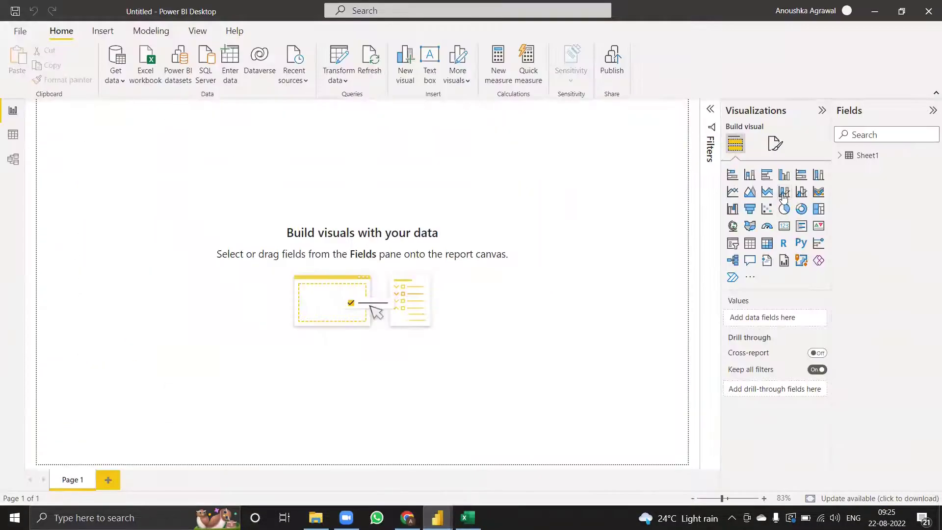
- Add an enlarged matrix with Year on rows, Lake on columns and Coverage as values
{"action": "left_click", "coordinate": [766, 243]}
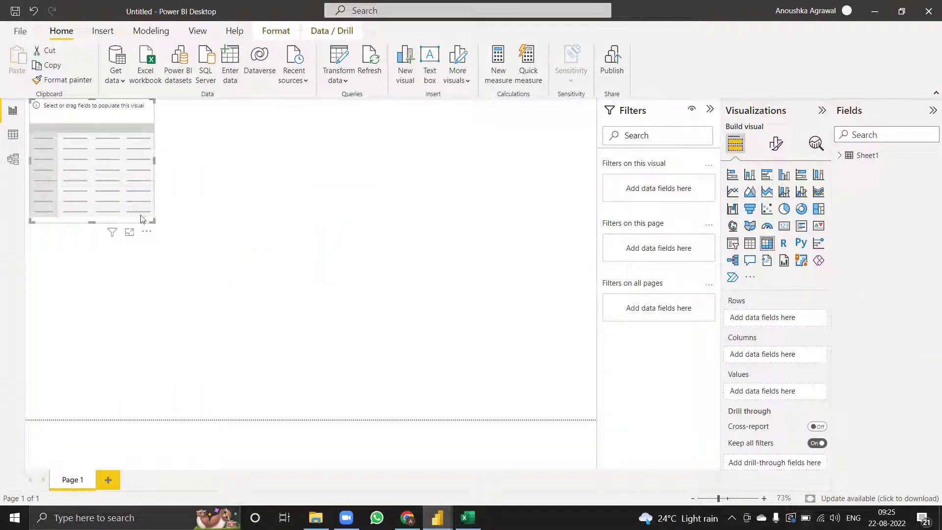
{"action": "left_click_drag", "start_coordinate": [151, 222], "coordinate": [168, 234]}
{"action": "left_click_drag", "start_coordinate": [226, 303], "coordinate": [332, 395]}
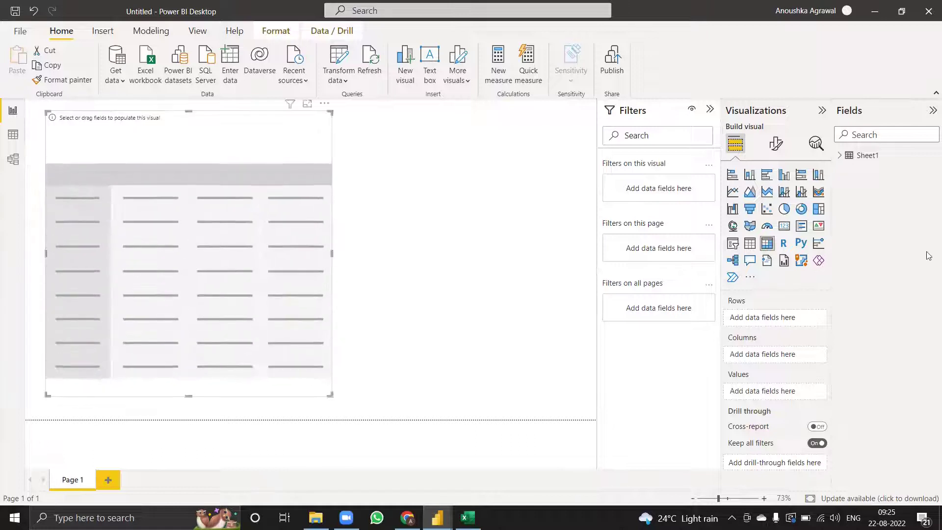
{"action": "left_click", "coordinate": [839, 155]}
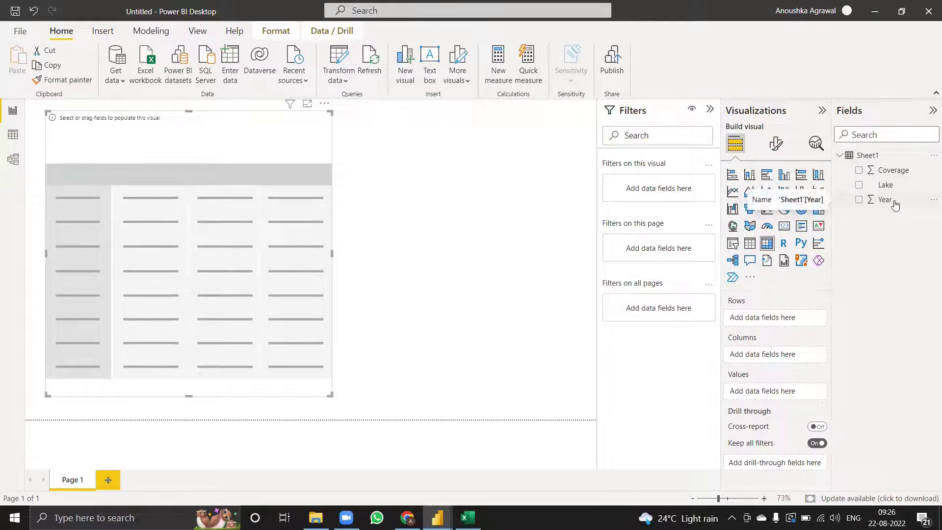
{"action": "left_click_drag", "start_coordinate": [894, 205], "coordinate": [799, 321]}
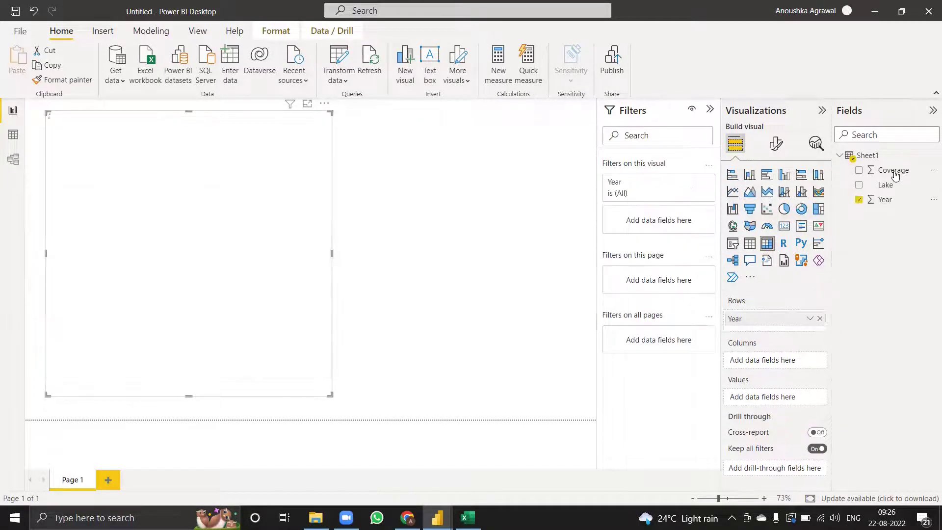
{"action": "left_click_drag", "start_coordinate": [895, 175], "coordinate": [778, 398]}
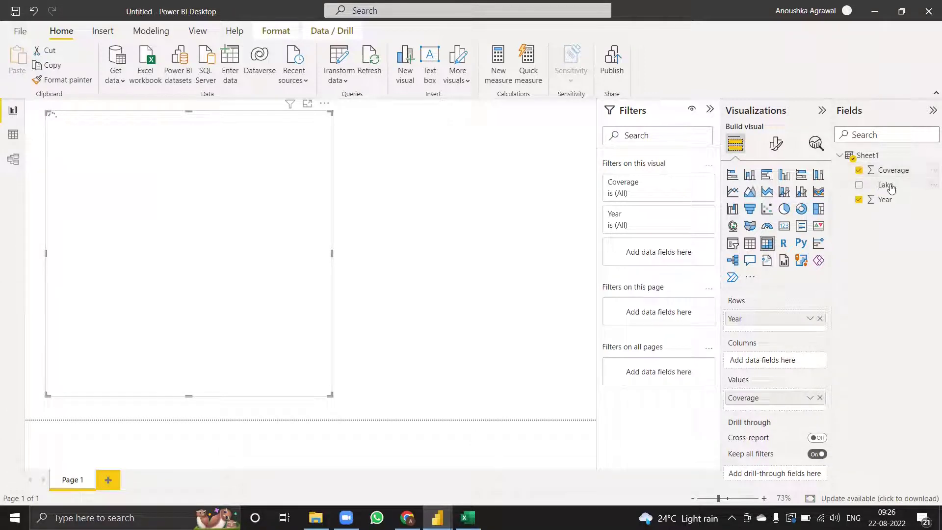
{"action": "left_click_drag", "start_coordinate": [890, 189], "coordinate": [776, 362]}
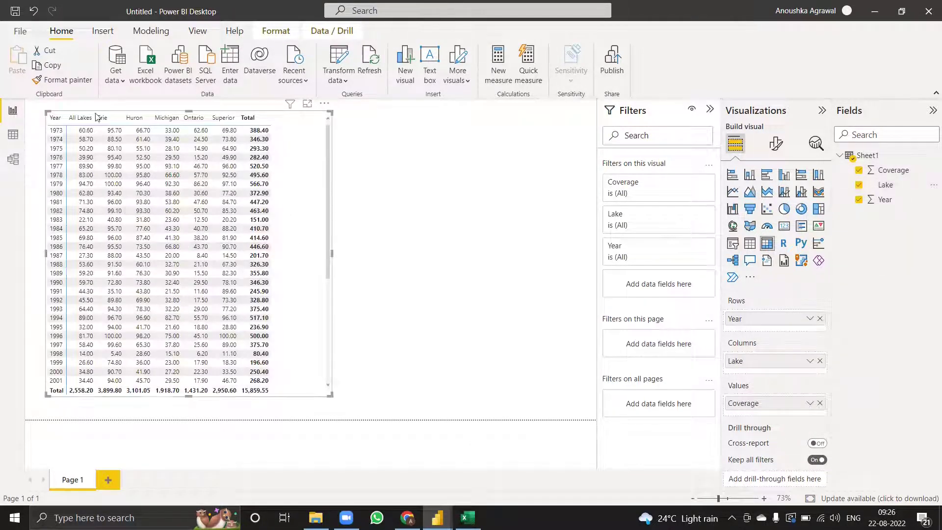
{"action": "mouse_move", "coordinate": [117, 141]}
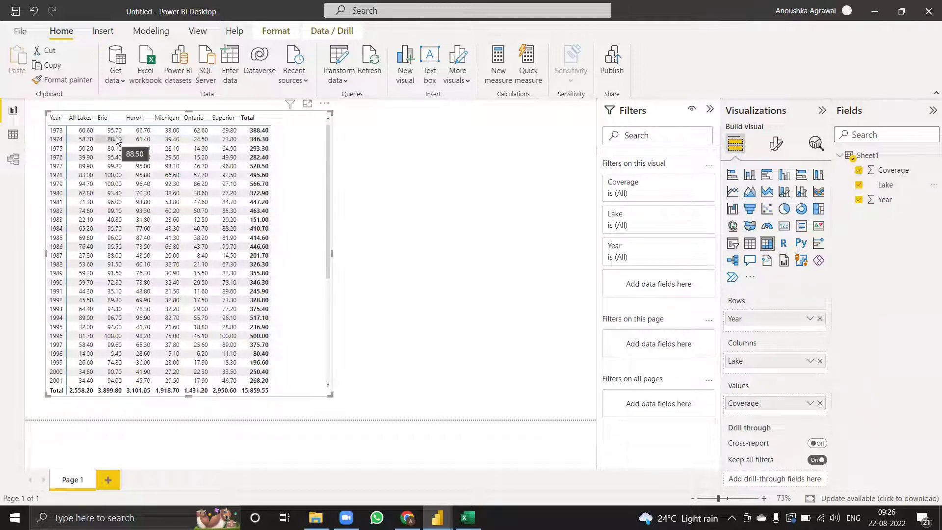
{"action": "left_click", "coordinate": [407, 517]}
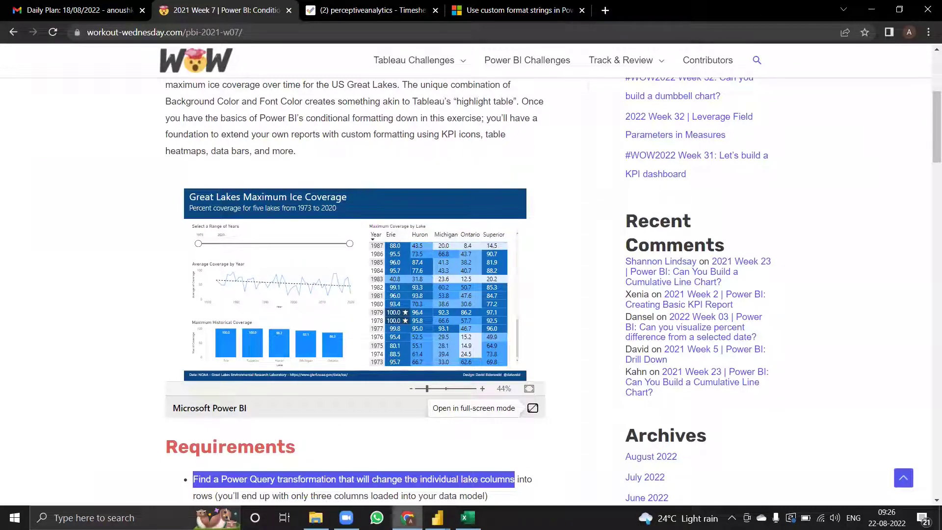
- Uncheck All Lakes in the Lake filter card, leaving five lake columns totalling 13,301.35
{"action": "left_click", "coordinate": [437, 517]}
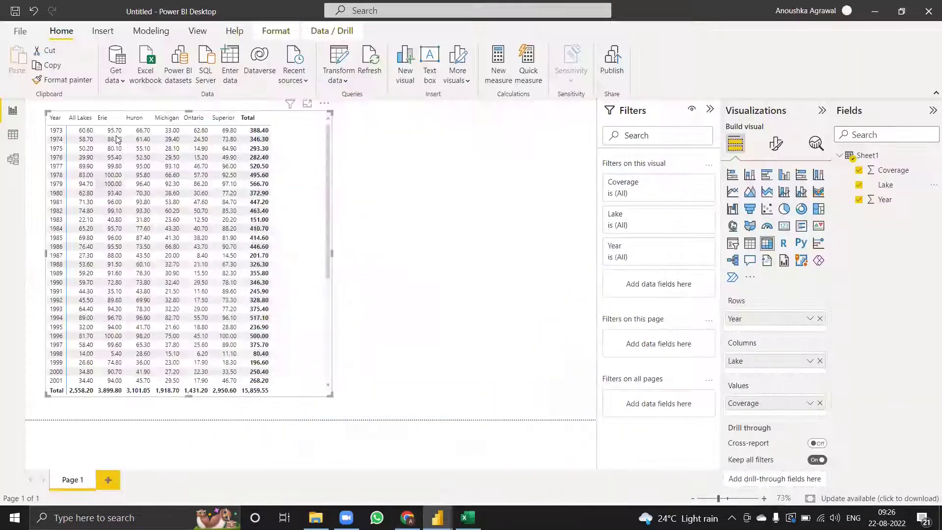
{"action": "left_click", "coordinate": [690, 214]}
{"action": "left_click", "coordinate": [616, 316]}
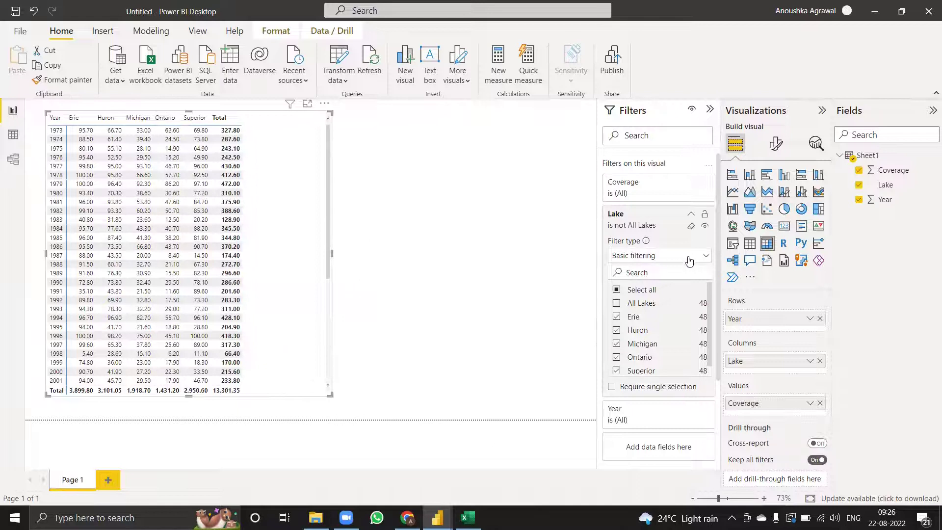
{"action": "left_click", "coordinate": [691, 216]}
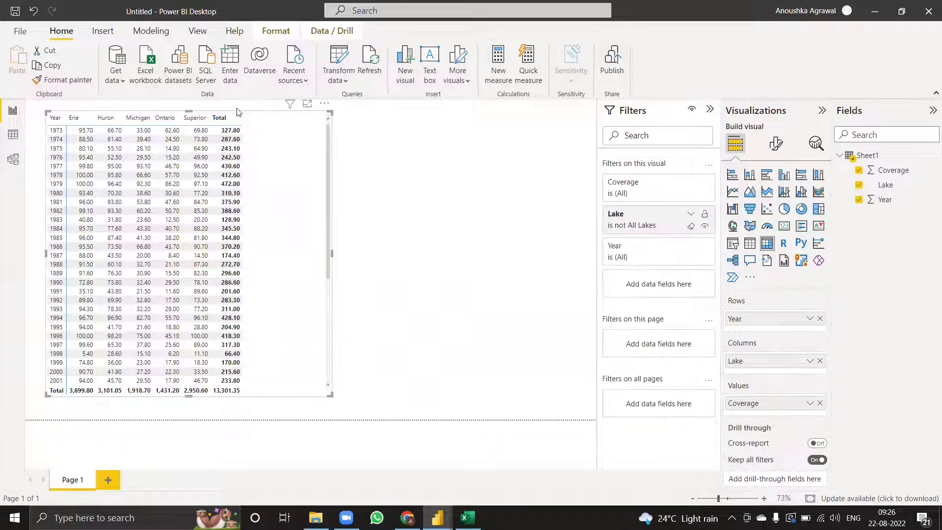
{"action": "left_click", "coordinate": [776, 144]}
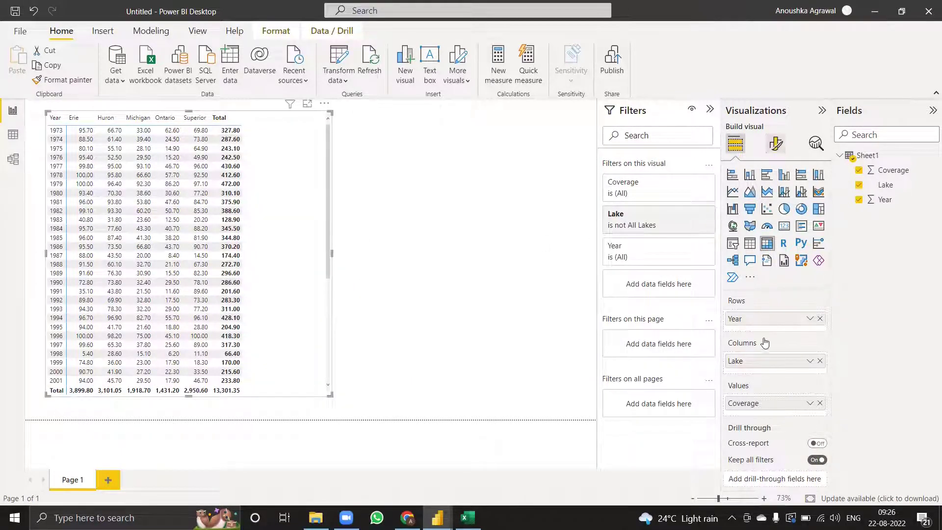
- Turn off the matrix's column and row subtotals
{"action": "scroll", "coordinate": [821, 266], "scroll_direction": "down", "scroll_amount": 1}
{"action": "left_click", "coordinate": [816, 303]}
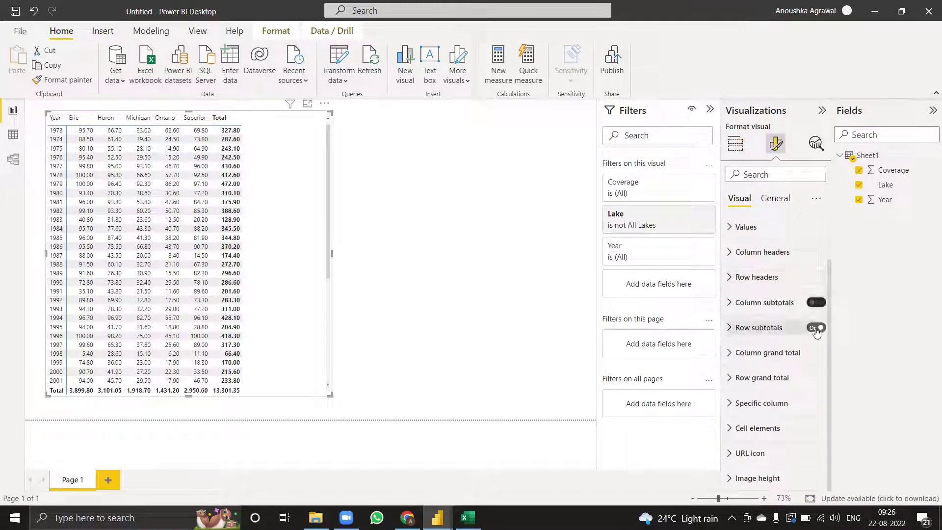
{"action": "left_click", "coordinate": [815, 327]}
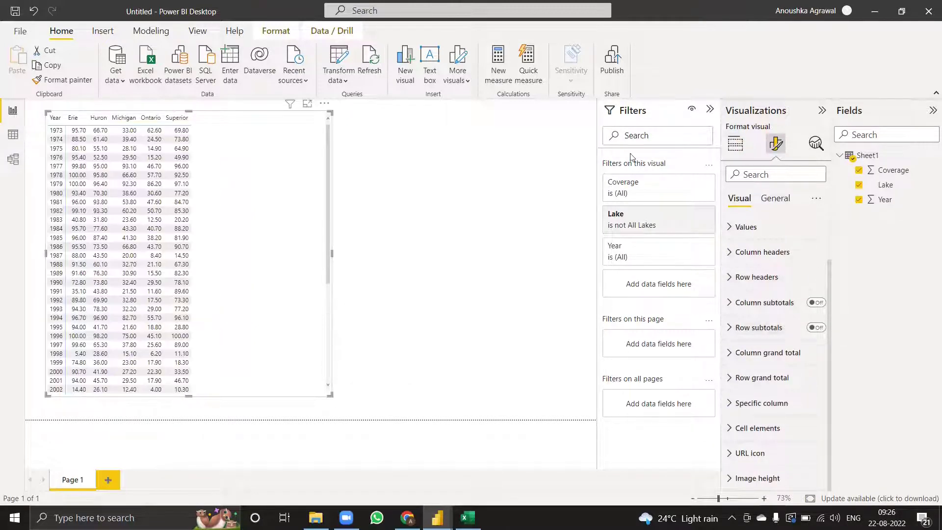
{"action": "left_click", "coordinate": [735, 144]}
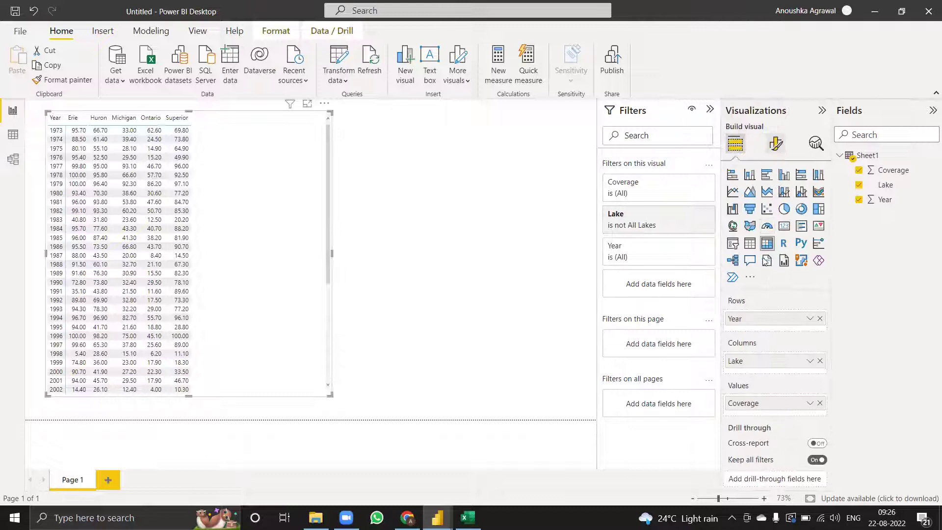
{"action": "left_click", "coordinate": [775, 144]}
- Set the values, row header and column header font sizes to 14
{"action": "left_click", "coordinate": [760, 279]}
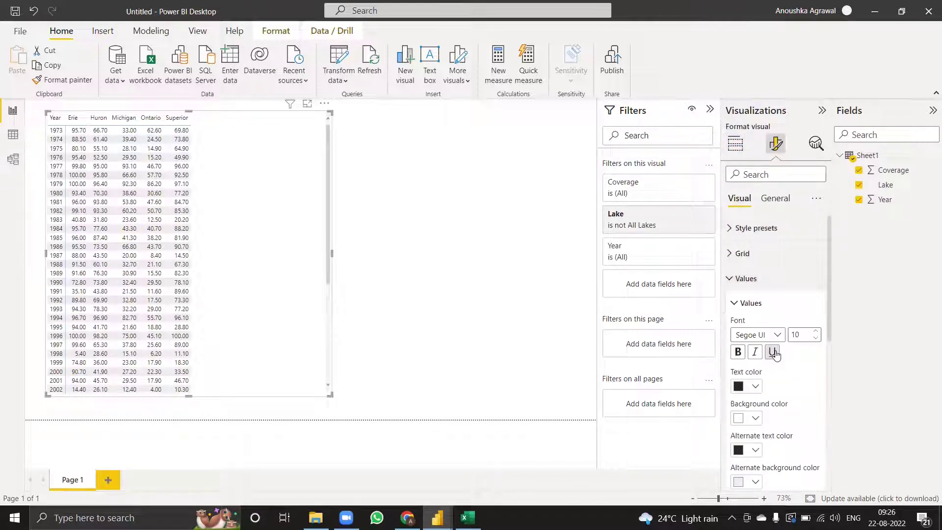
{"action": "double_click", "coordinate": [796, 336]}
{"action": "type", "text": "14"}
{"action": "left_click", "coordinate": [748, 303]}
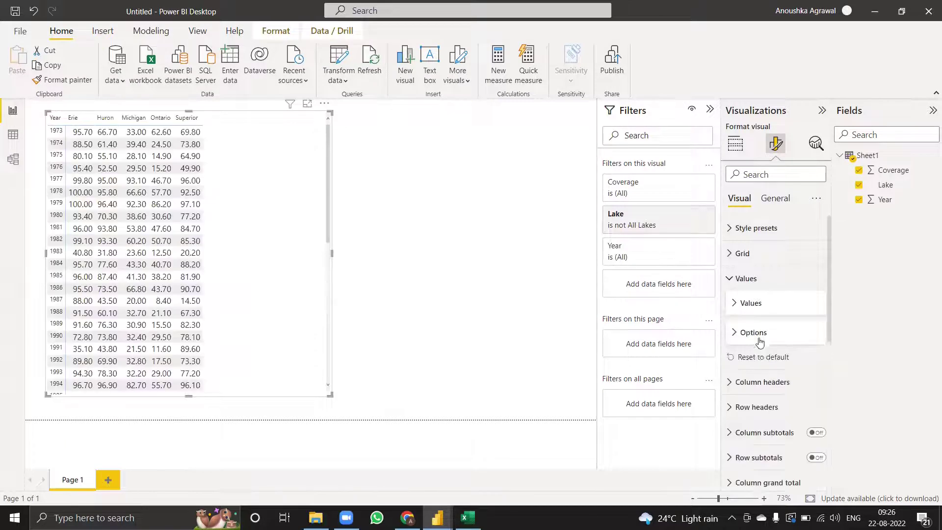
{"action": "scroll", "coordinate": [768, 304], "scroll_direction": "down", "scroll_amount": 3}
{"action": "left_click", "coordinate": [759, 280]}
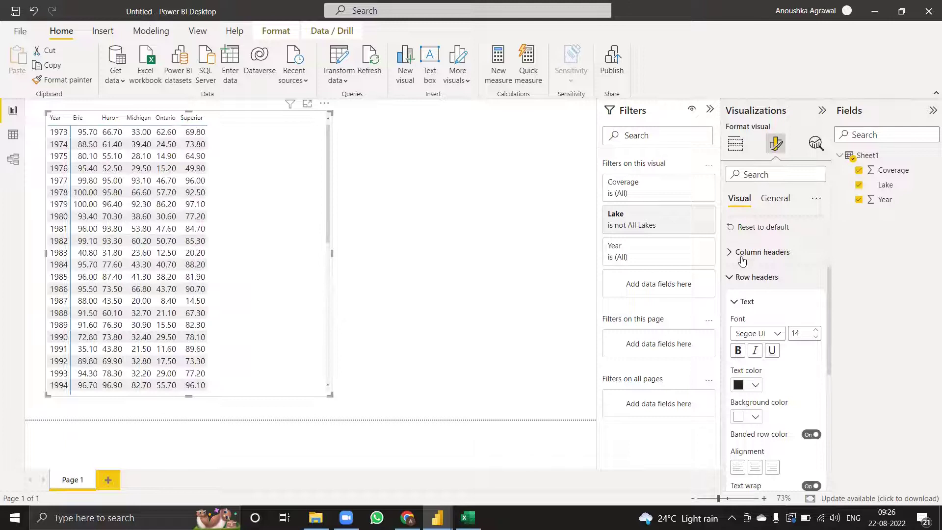
{"action": "left_click", "coordinate": [746, 253]}
{"action": "left_click", "coordinate": [802, 312]}
{"action": "type", "text": "1"}
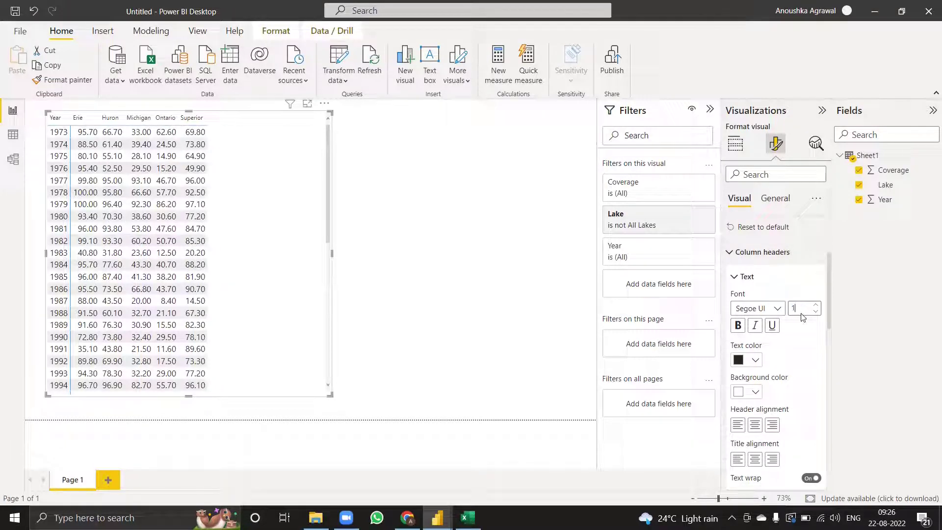
{"action": "type", "text": "4"}
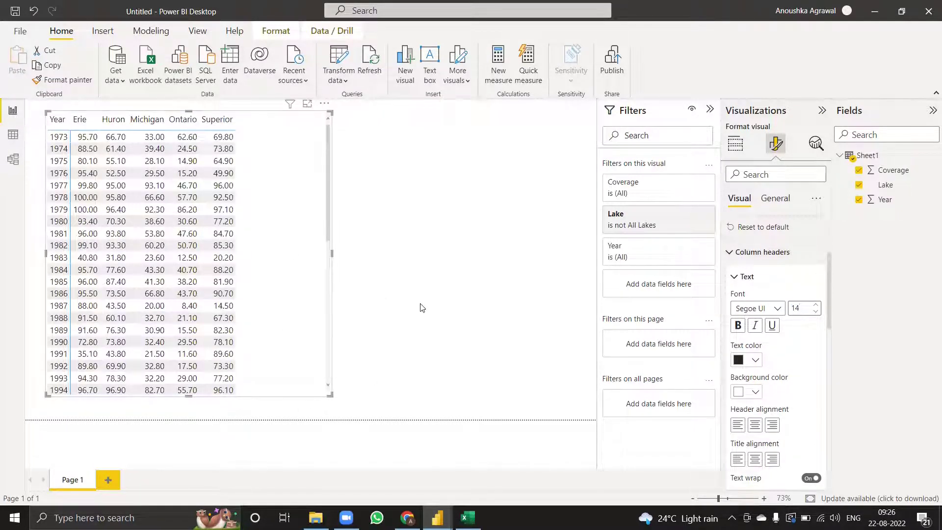
{"action": "left_click", "coordinate": [392, 351]}
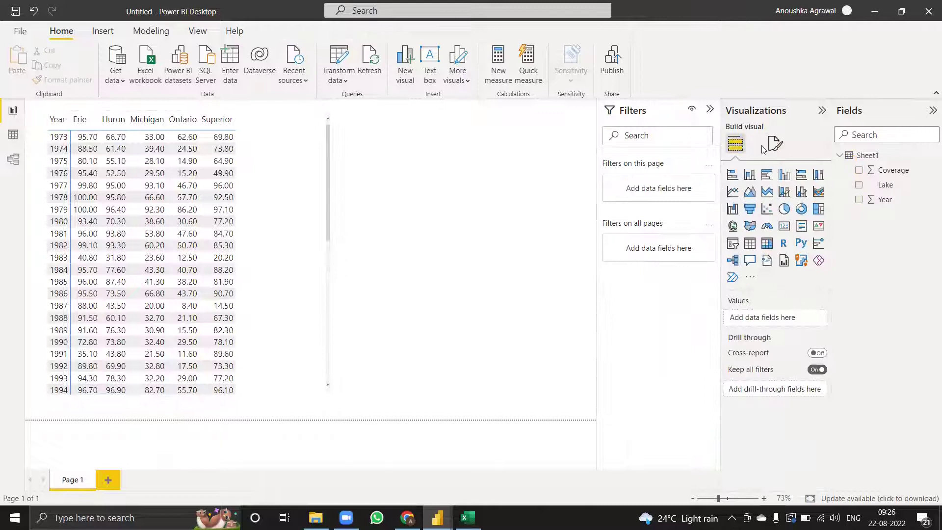
- Apply the default gradient background colour to the Coverage values, darker for higher coverage
{"action": "left_click", "coordinate": [278, 278]}
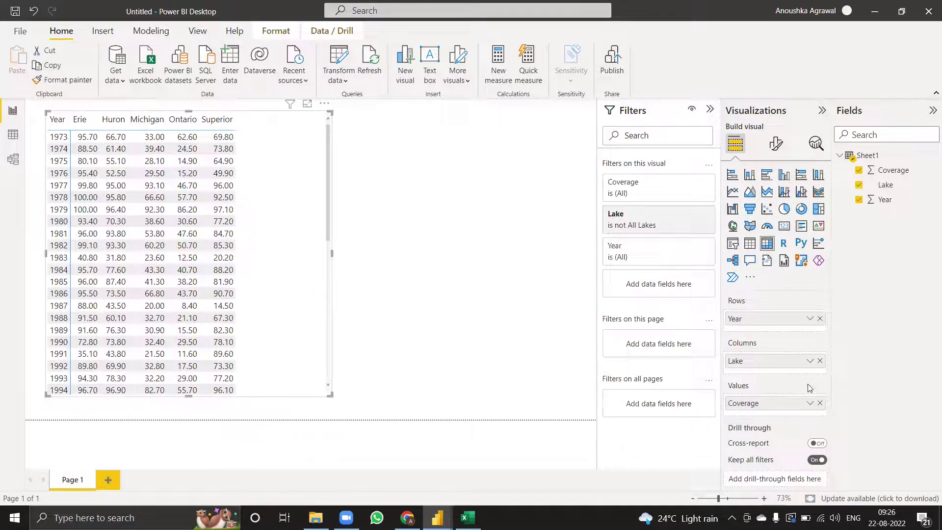
{"action": "left_click", "coordinate": [813, 406]}
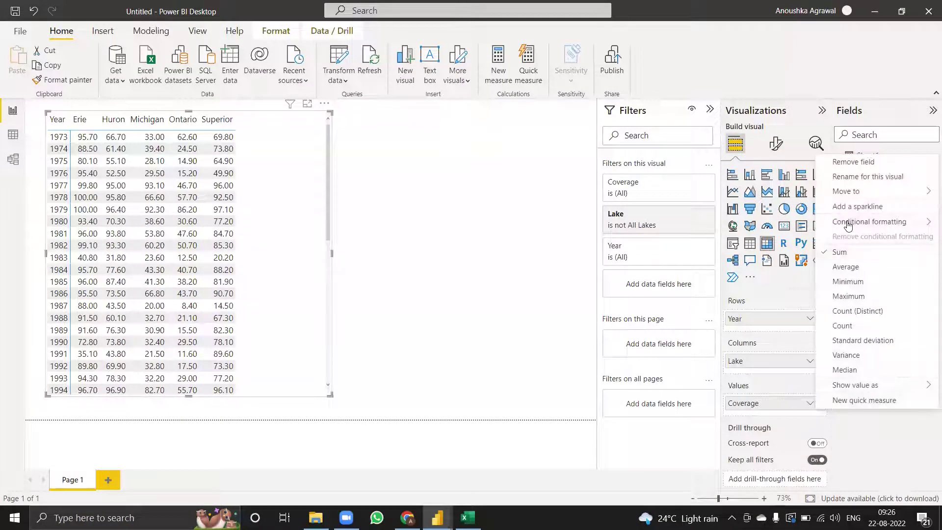
{"action": "mouse_move", "coordinate": [845, 227]}
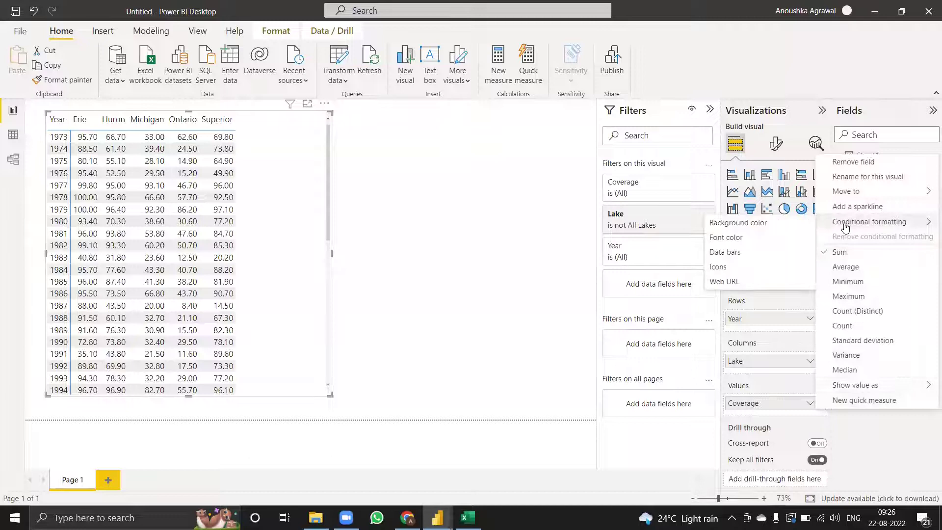
{"action": "left_click", "coordinate": [722, 227]}
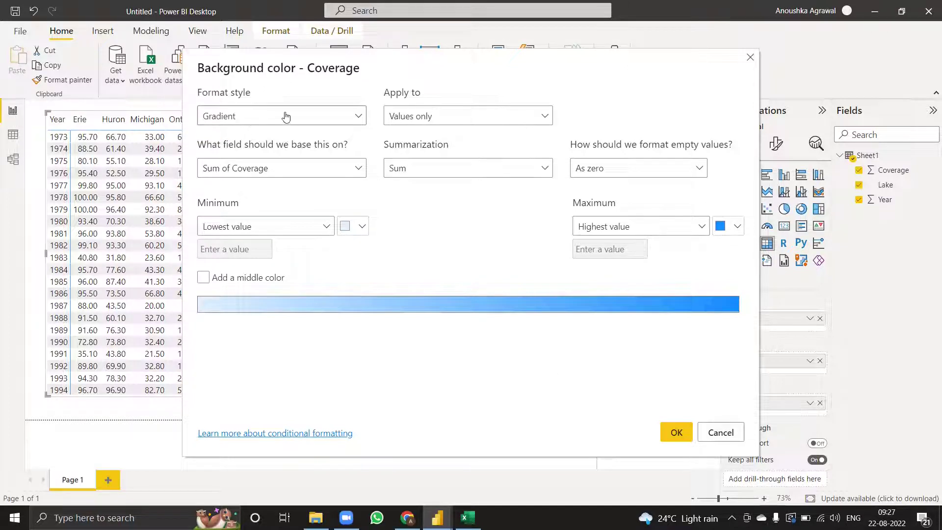
{"action": "left_click", "coordinate": [676, 432]}
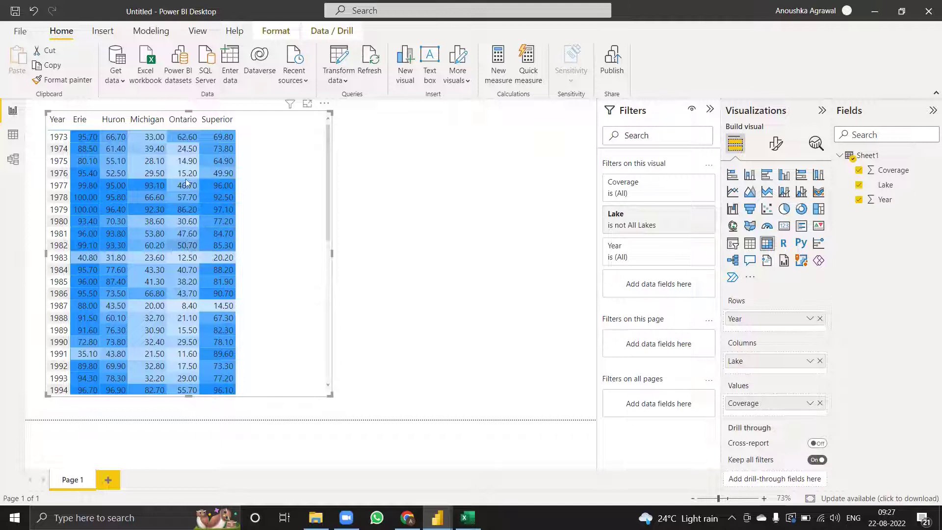
{"action": "scroll", "coordinate": [213, 278], "scroll_direction": "down", "scroll_amount": 8}
{"action": "scroll", "coordinate": [213, 278], "scroll_direction": "up", "scroll_amount": 8}
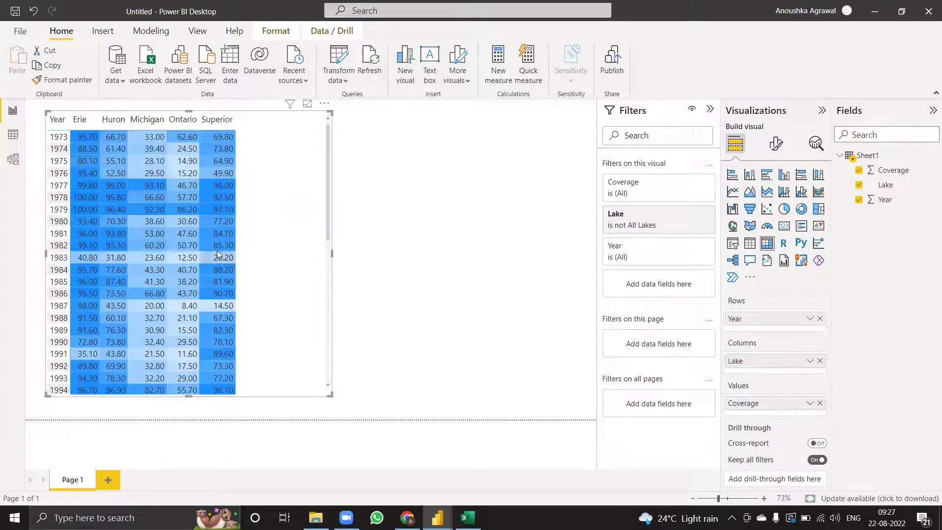
- Read the five coverage colour bands (0–24.99 through 100), then reopen Coverage background colour format styles
{"action": "left_click", "coordinate": [810, 403]}
{"action": "mouse_move", "coordinate": [733, 229]}
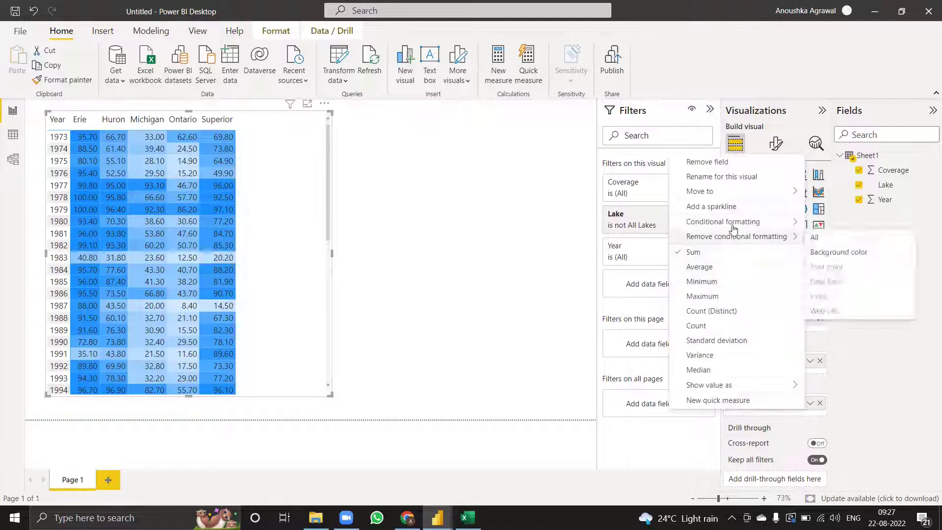
{"action": "left_click", "coordinate": [504, 475]}
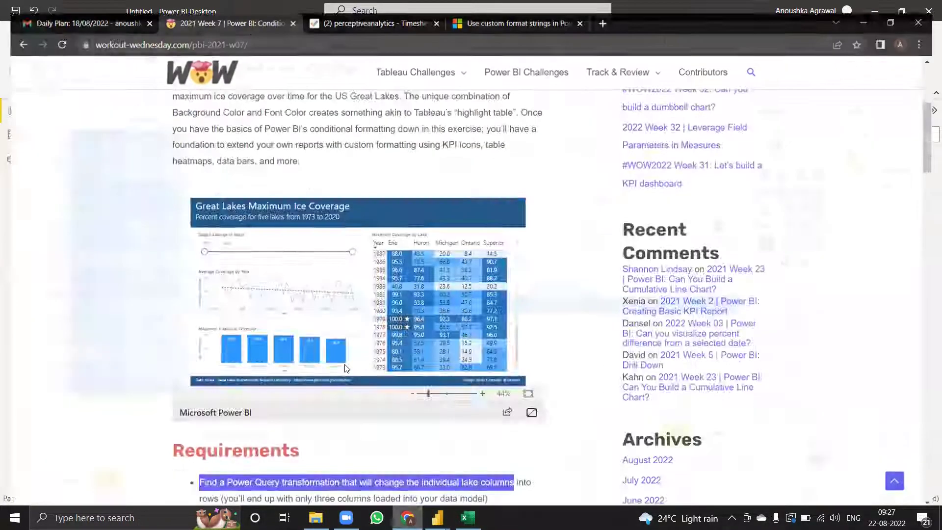
{"action": "scroll", "coordinate": [346, 369], "scroll_direction": "down", "scroll_amount": 10}
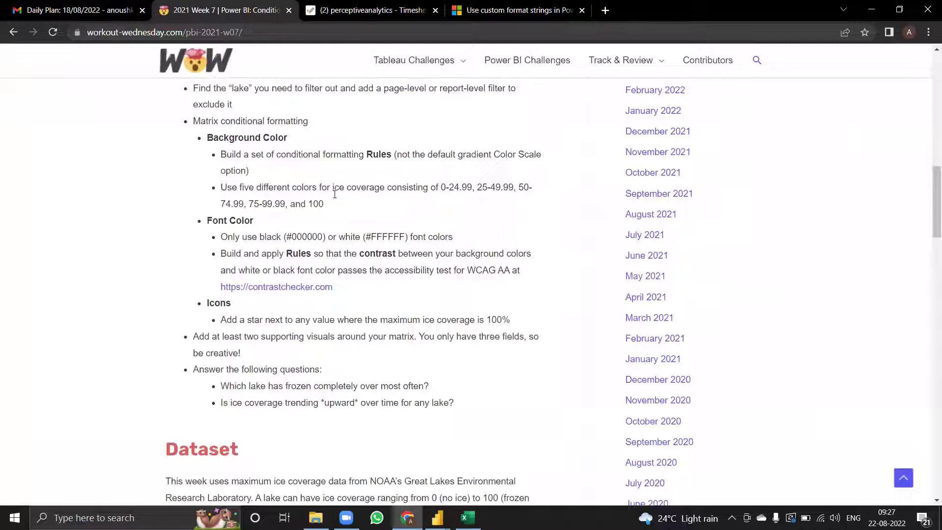
{"action": "left_click_drag", "start_coordinate": [241, 186], "coordinate": [316, 189]}
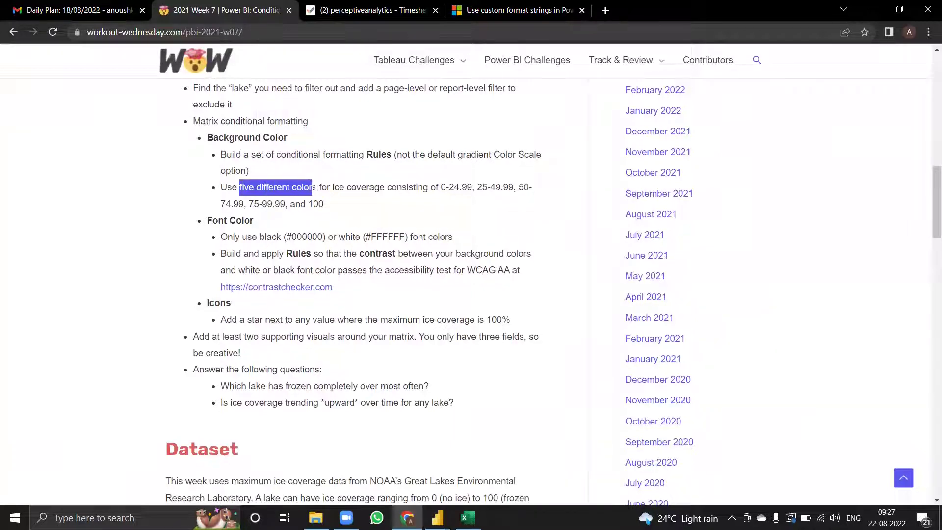
{"action": "left_click_drag", "start_coordinate": [441, 187], "coordinate": [495, 183]}
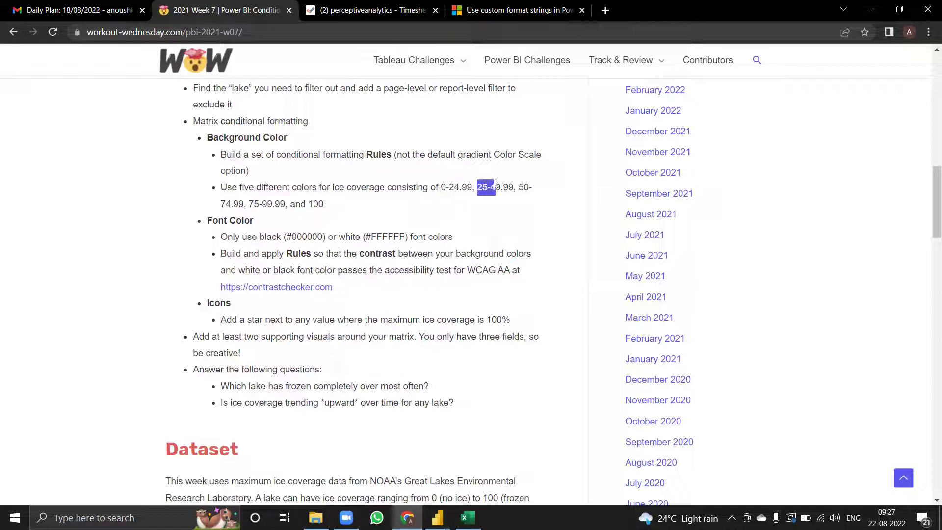
{"action": "left_click", "coordinate": [224, 201]}
{"action": "left_click_drag", "start_coordinate": [379, 196], "coordinate": [385, 196]}
{"action": "left_click", "coordinate": [437, 518]}
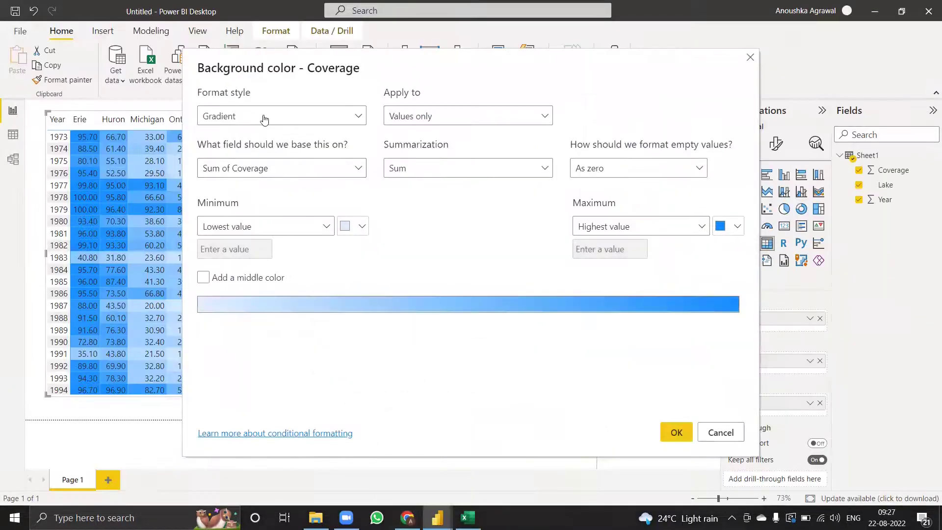
{"action": "left_click", "coordinate": [268, 126]}
- Switch background colour to Rules and make the first rule 0–25 as Number in light blue
{"action": "left_click", "coordinate": [270, 158]}
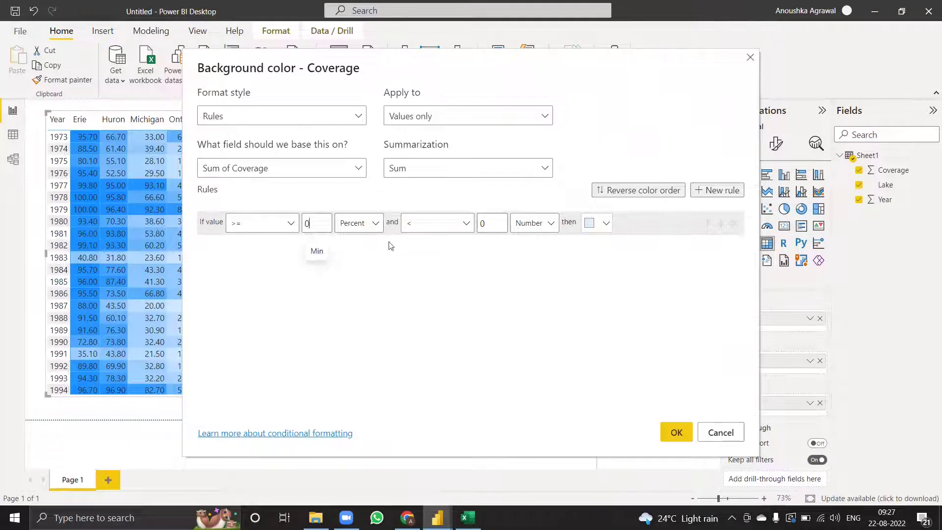
{"action": "left_click", "coordinate": [359, 223]}
{"action": "left_click", "coordinate": [351, 243]}
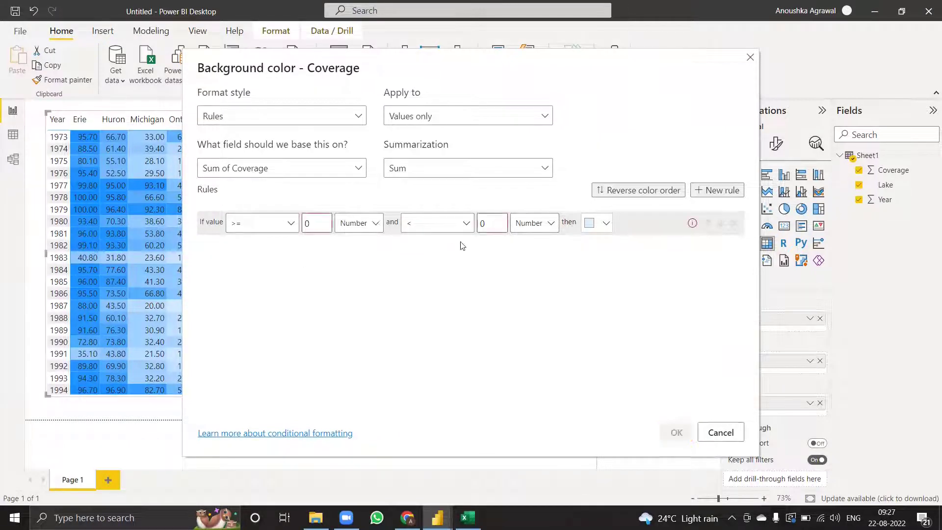
{"action": "left_click", "coordinate": [493, 227]}
{"action": "type", "text": "25"}
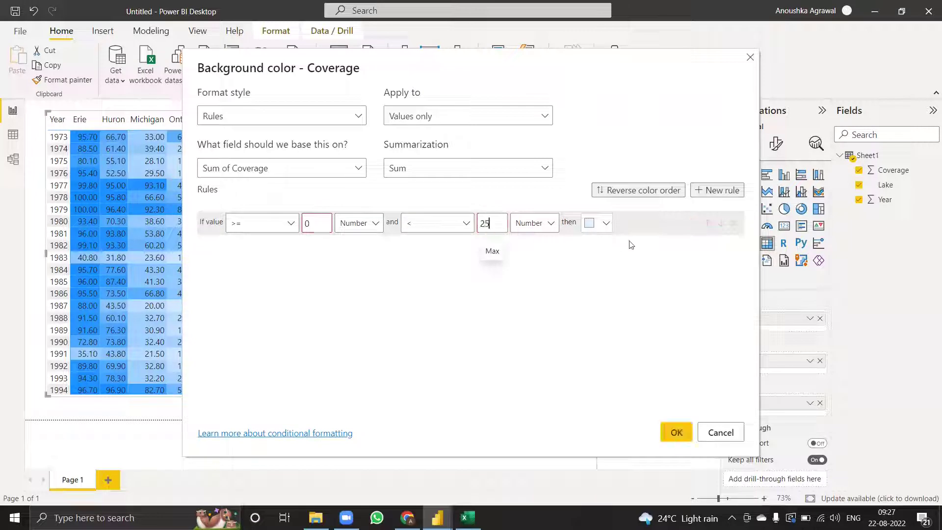
{"action": "left_click", "coordinate": [595, 225]}
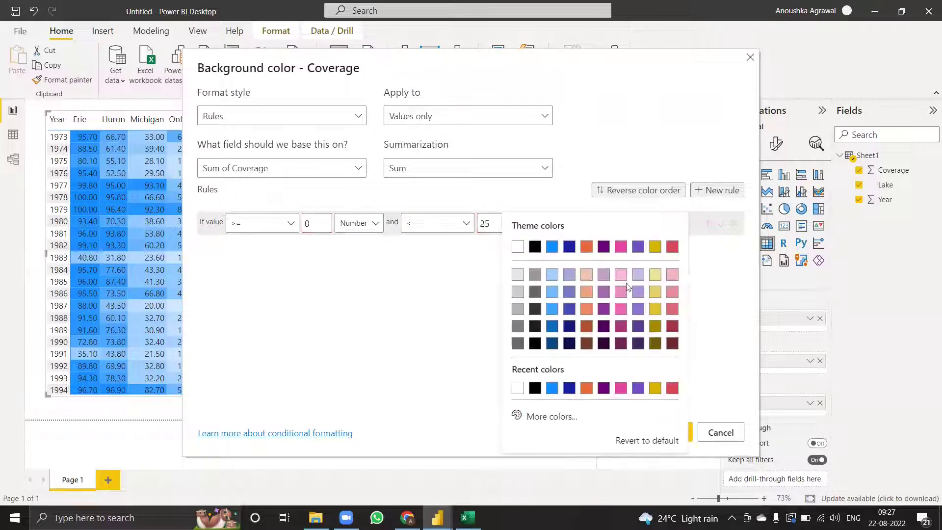
{"action": "left_click", "coordinate": [552, 274]}
- Add a 25–50 Number rule in deeper blue and a 50–75 rule in bright blue
{"action": "left_click", "coordinate": [715, 191]}
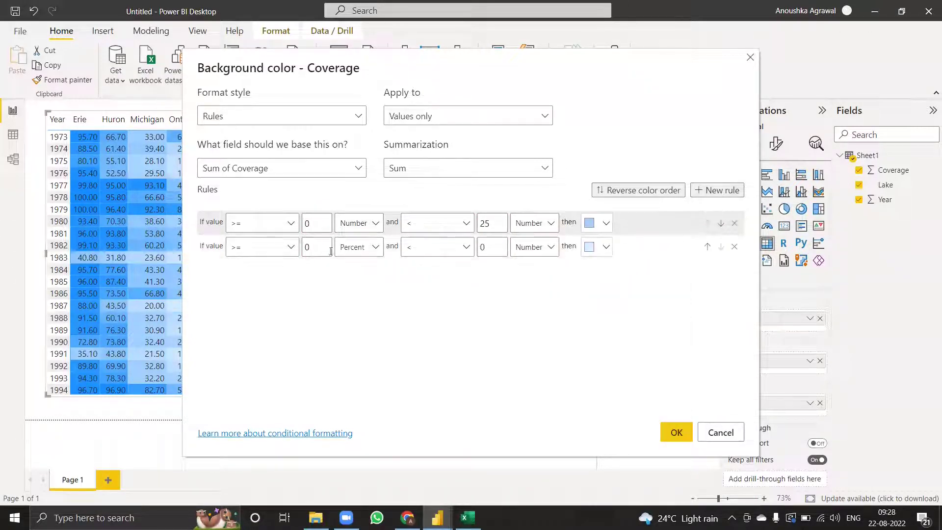
{"action": "double_click", "coordinate": [313, 251]}
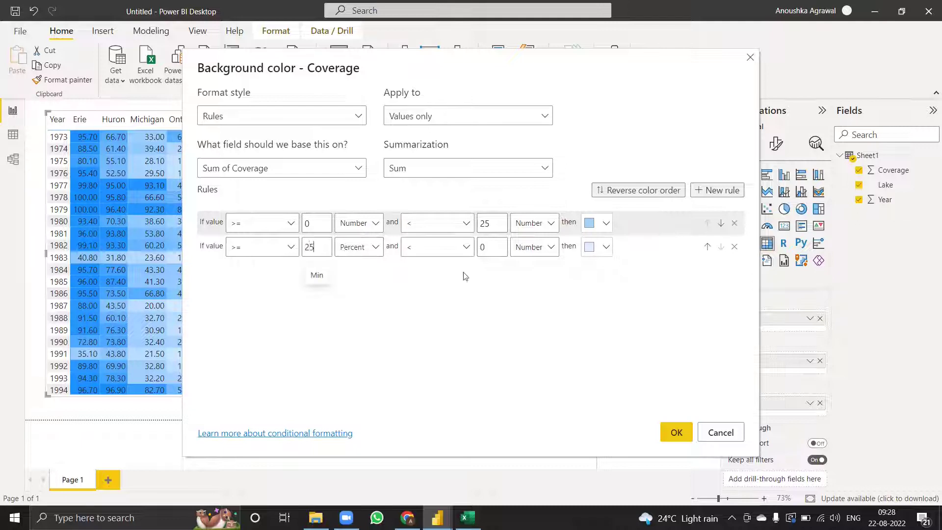
{"action": "type", "text": "50"}
{"action": "left_click", "coordinate": [599, 247]}
{"action": "left_click", "coordinate": [552, 292]}
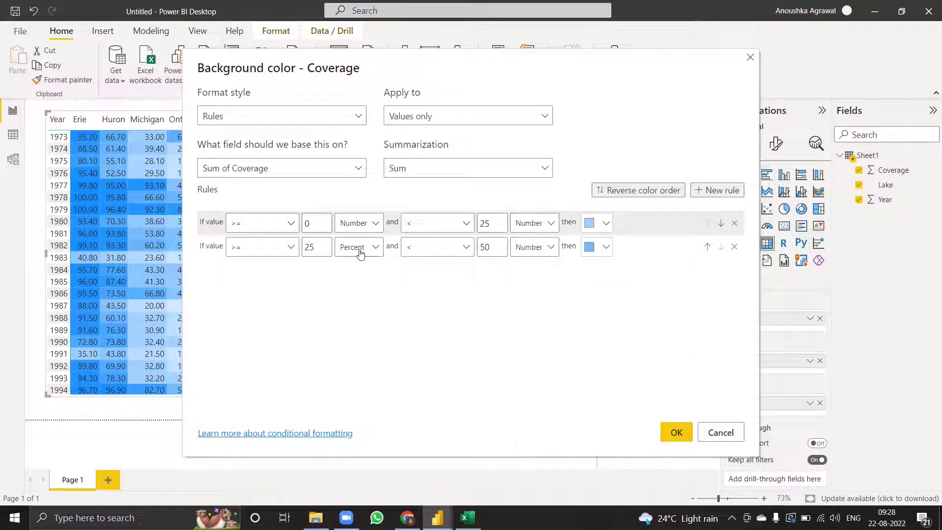
{"action": "left_click", "coordinate": [358, 250]}
{"action": "left_click", "coordinate": [354, 268]}
{"action": "left_click", "coordinate": [695, 192]}
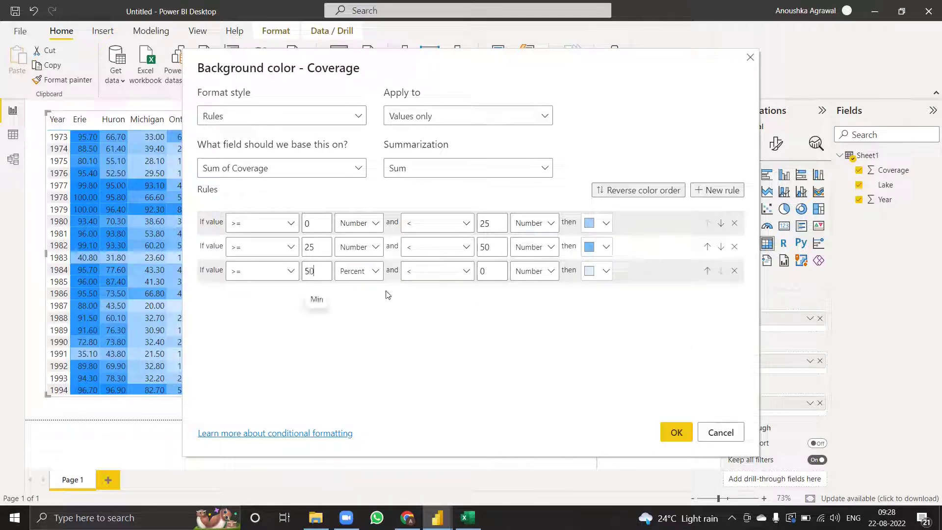
{"action": "type", "text": "75"}
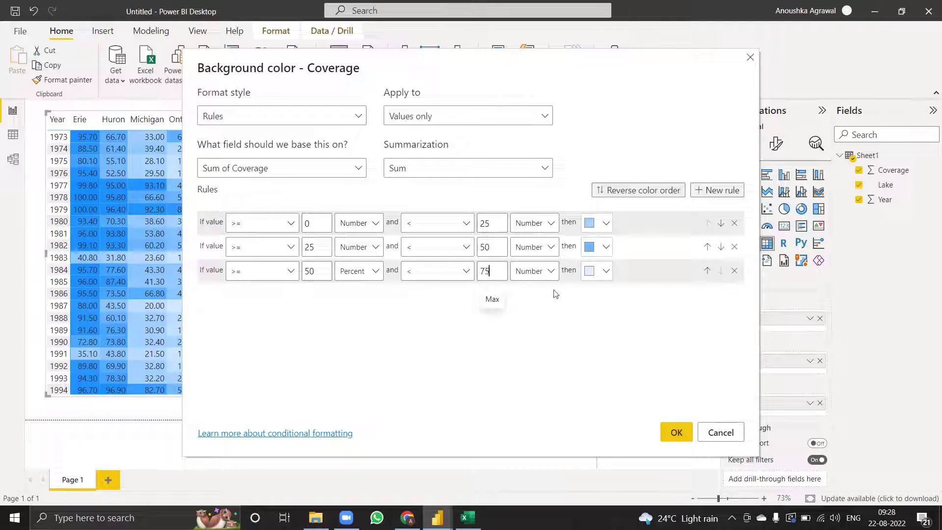
{"action": "left_click", "coordinate": [606, 272]}
{"action": "left_click", "coordinate": [552, 145]}
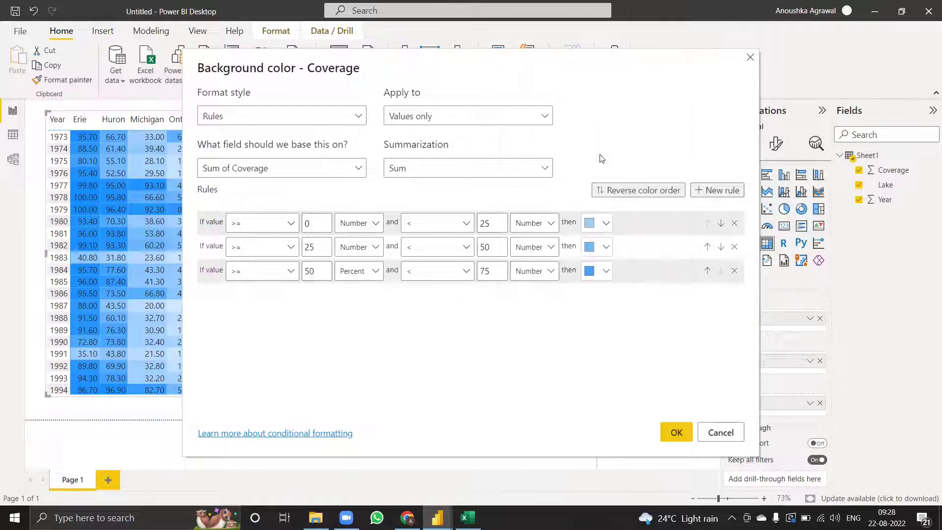
- Add a fourth rule for 75–100 in dark blue
{"action": "left_click", "coordinate": [711, 191]}
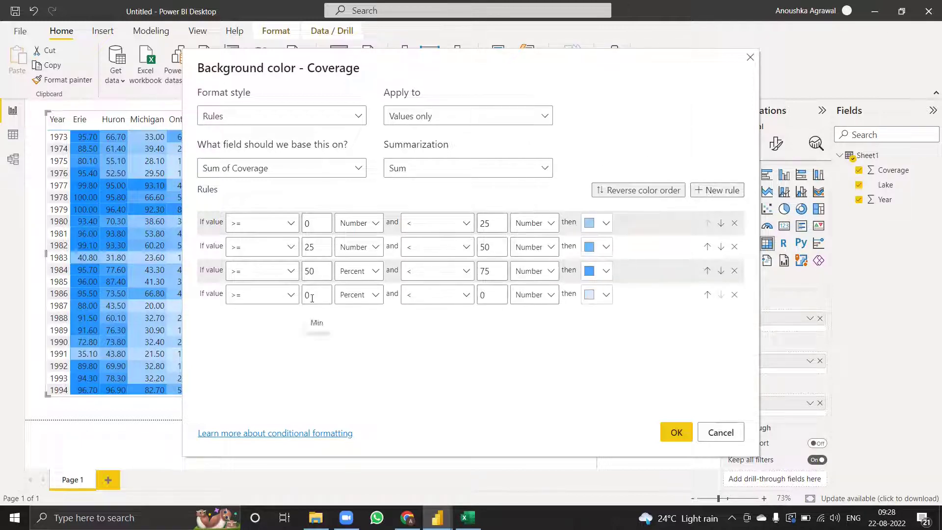
{"action": "left_click", "coordinate": [312, 297]}
{"action": "left_click", "coordinate": [484, 295]}
{"action": "type", "text": "100"}
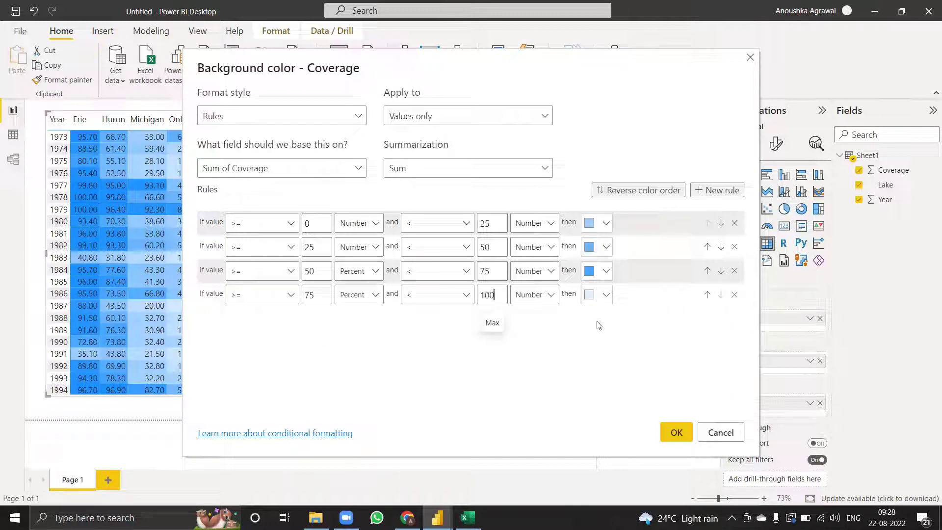
{"action": "left_click", "coordinate": [607, 304]}
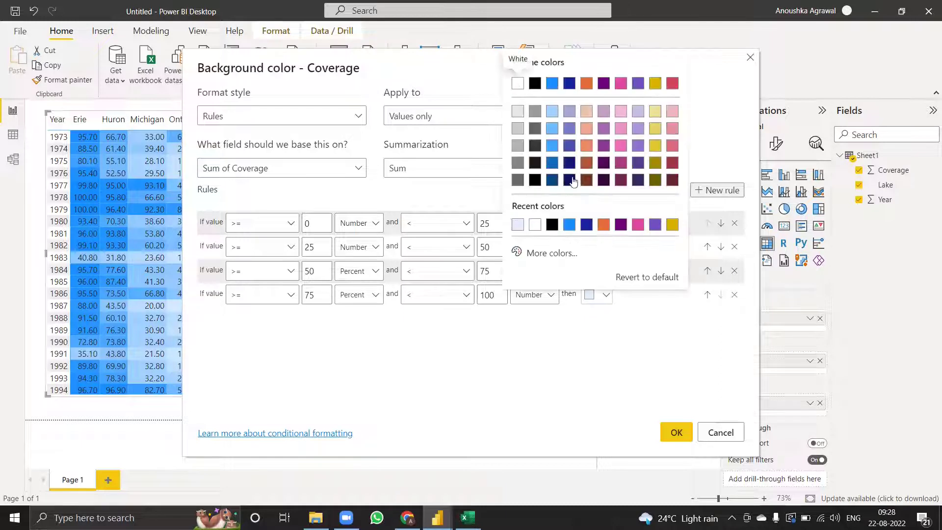
{"action": "left_click", "coordinate": [556, 172]}
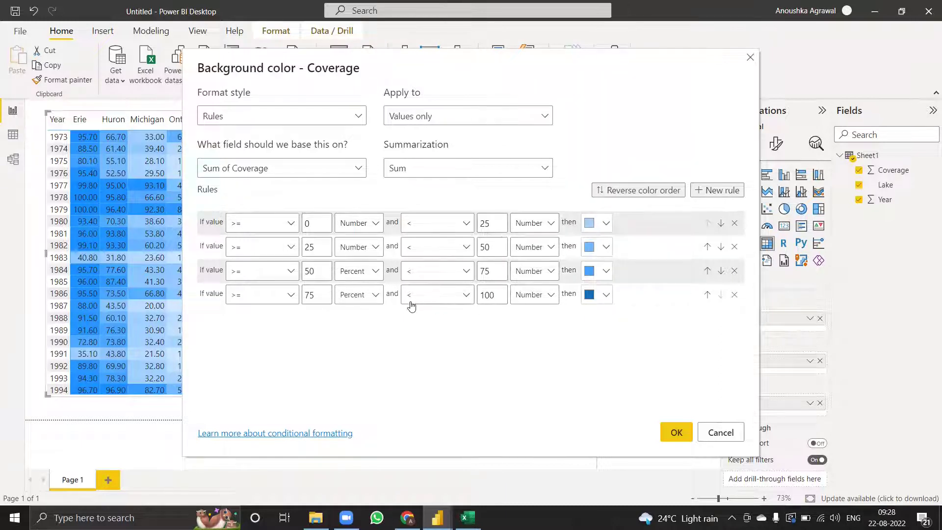
- Add an = 100 Number rule in navy and set the third and fourth minimums to Number
{"action": "left_click", "coordinate": [714, 190]}
{"action": "left_click", "coordinate": [277, 320]}
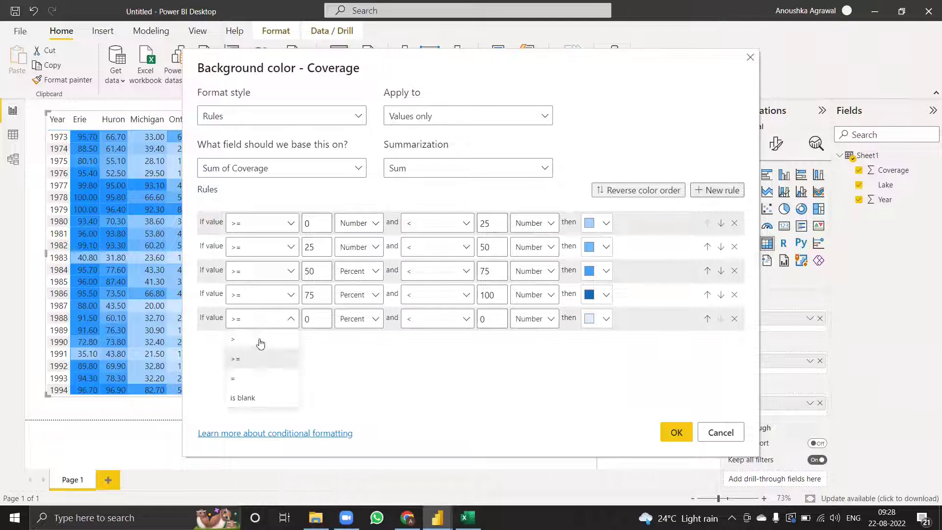
{"action": "left_click", "coordinate": [259, 378]}
{"action": "type", "text": "100"}
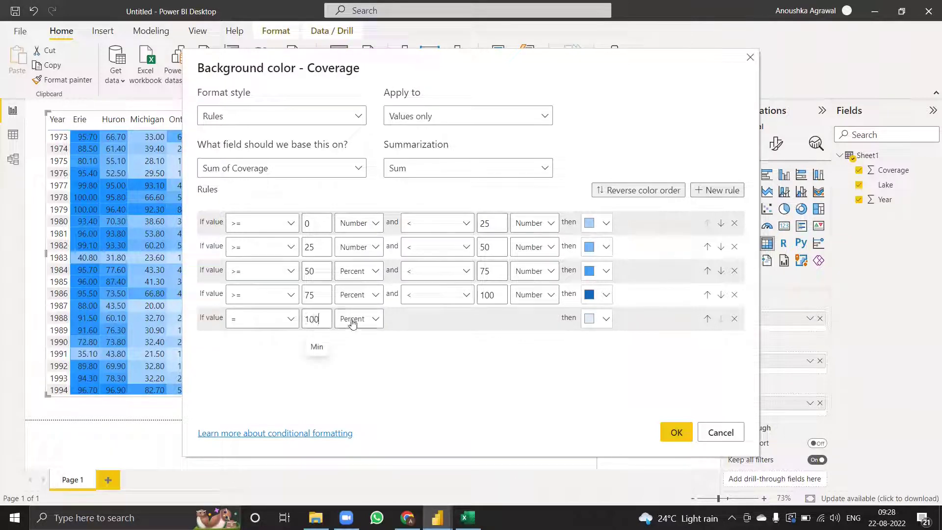
{"action": "left_click", "coordinate": [358, 319]}
{"action": "left_click", "coordinate": [353, 337]}
{"action": "left_click", "coordinate": [358, 318]}
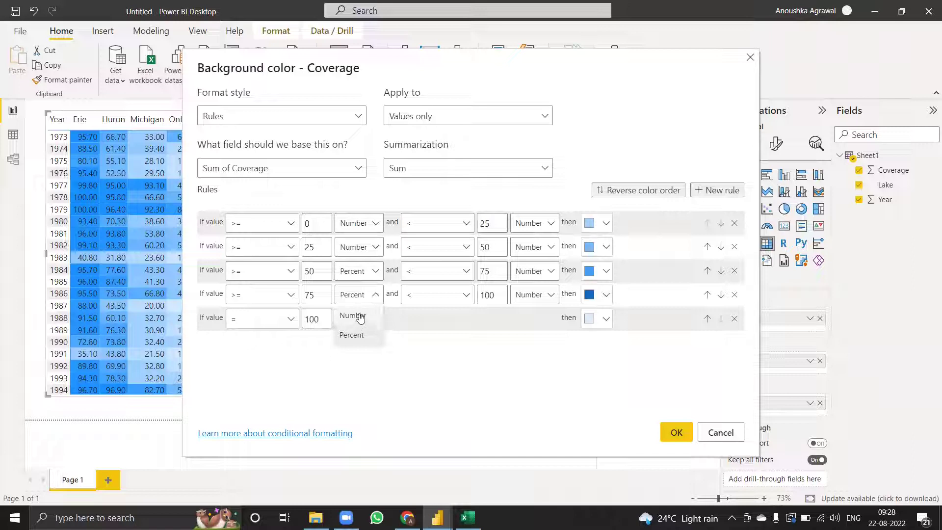
{"action": "left_click", "coordinate": [358, 317]}
{"action": "left_click", "coordinate": [361, 271]}
{"action": "left_click", "coordinate": [363, 292]}
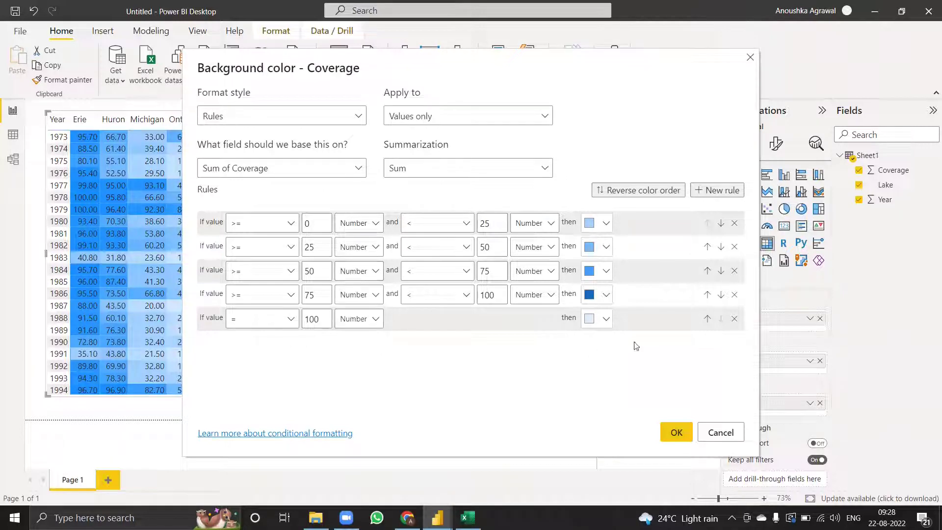
{"action": "left_click", "coordinate": [589, 319]}
{"action": "left_click", "coordinate": [552, 194]}
- Apply the five blue background rules and scroll the matrix to check the shading
{"action": "left_click", "coordinate": [676, 433]}
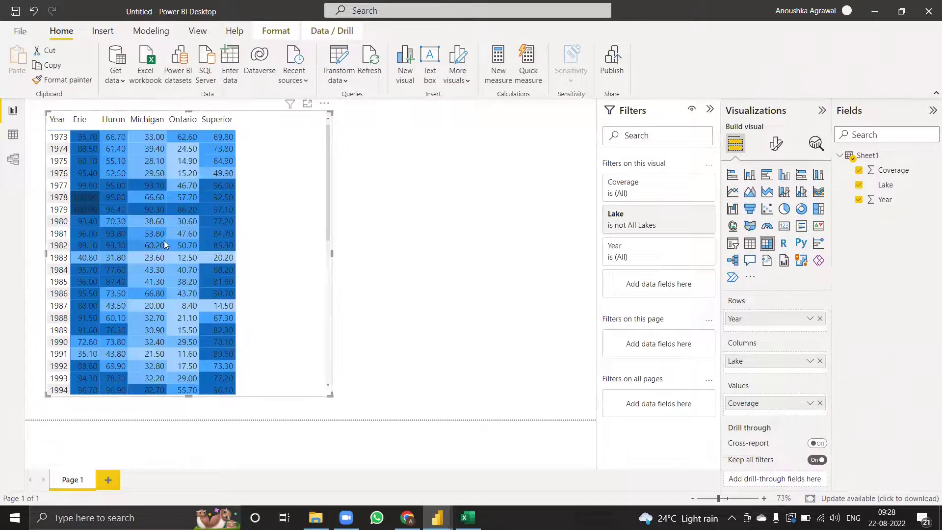
{"action": "scroll", "coordinate": [164, 243], "scroll_direction": "down", "scroll_amount": 8}
{"action": "scroll", "coordinate": [163, 240], "scroll_direction": "up", "scroll_amount": 8}
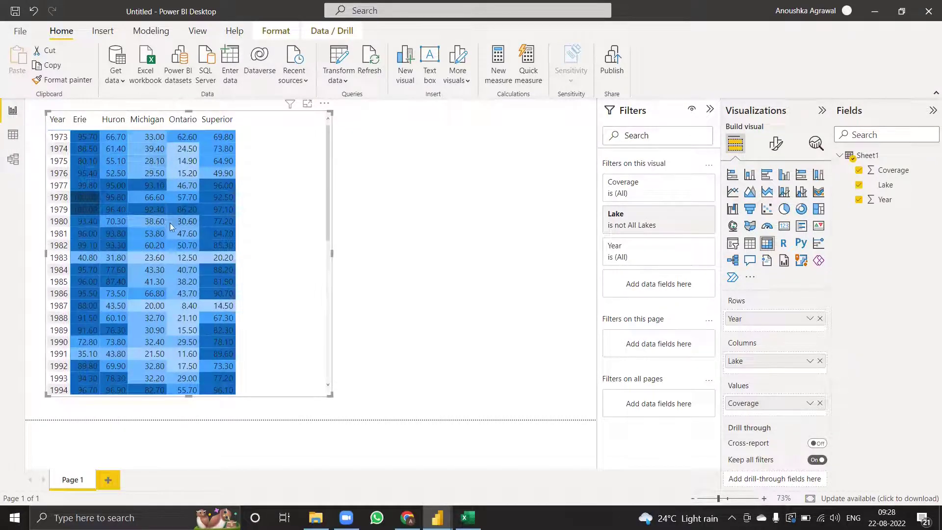
{"action": "scroll", "coordinate": [171, 223], "scroll_direction": "down", "scroll_amount": 8}
{"action": "scroll", "coordinate": [172, 222], "scroll_direction": "up", "scroll_amount": 8}
- Open Font color conditional formatting for Coverage and set its format style to Rules
{"action": "left_click", "coordinate": [809, 403]}
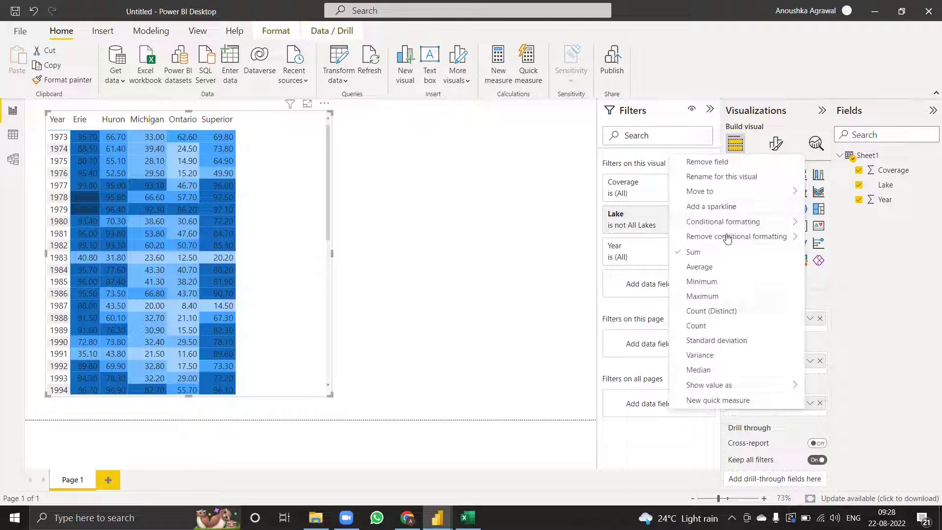
{"action": "mouse_move", "coordinate": [777, 221]}
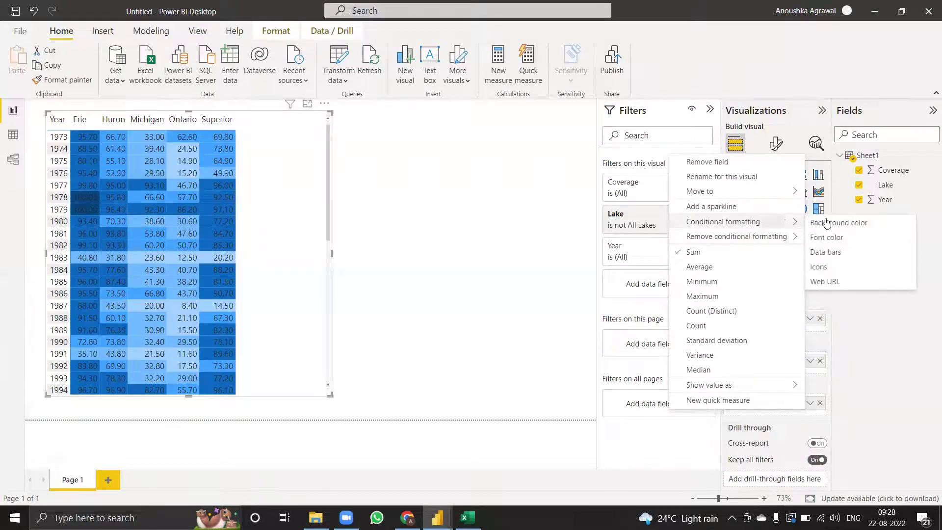
{"action": "left_click", "coordinate": [826, 237]}
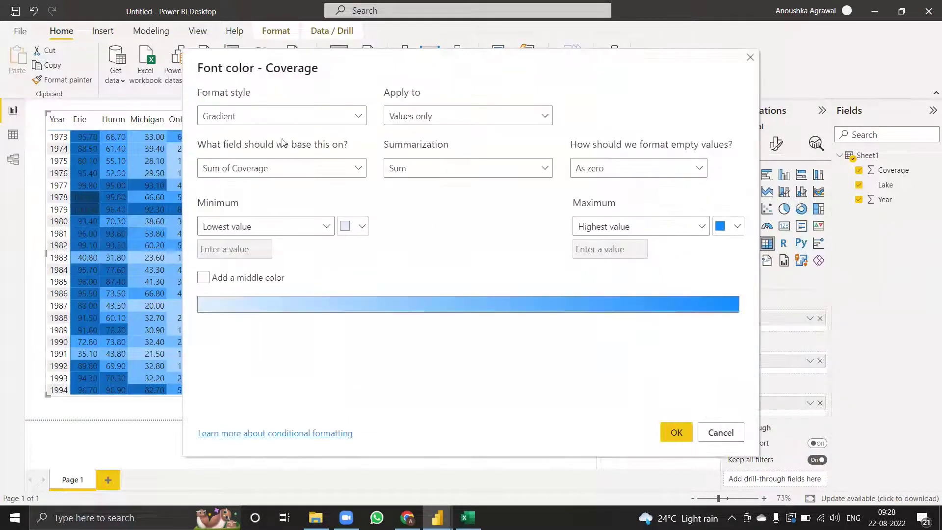
{"action": "left_click", "coordinate": [276, 118]}
{"action": "left_click", "coordinate": [269, 153]}
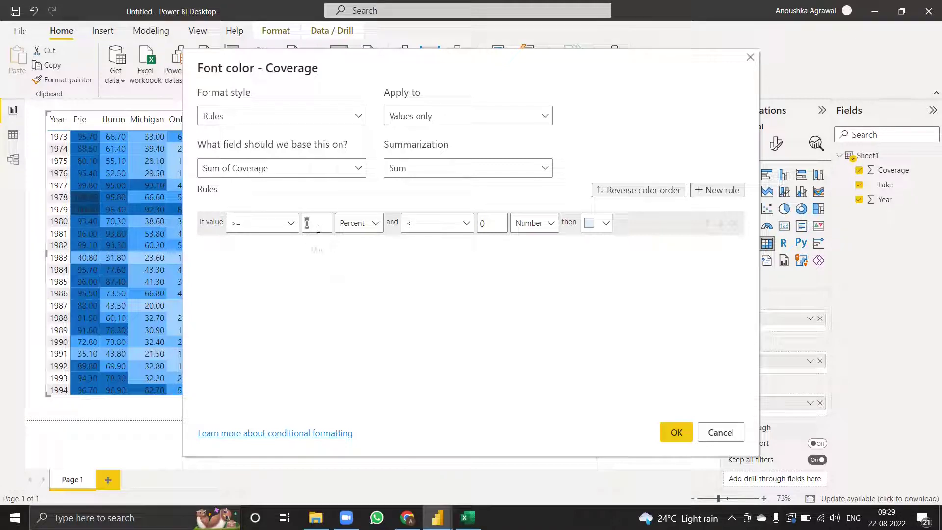
- Set a >= 50 and <= 100 Number rule with white text, and apply it
{"action": "type", "text": "5"}
{"action": "left_click", "coordinate": [422, 227]}
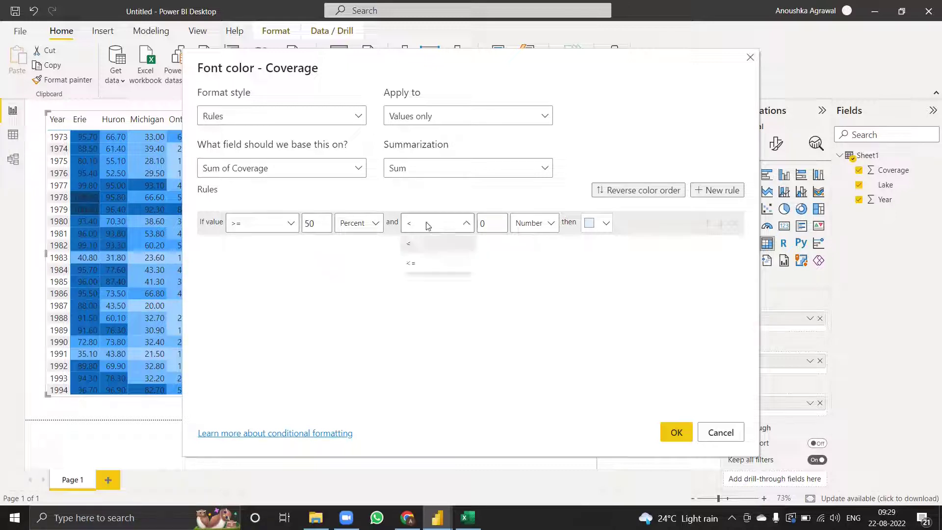
{"action": "left_click", "coordinate": [429, 267]}
{"action": "double_click", "coordinate": [492, 223]}
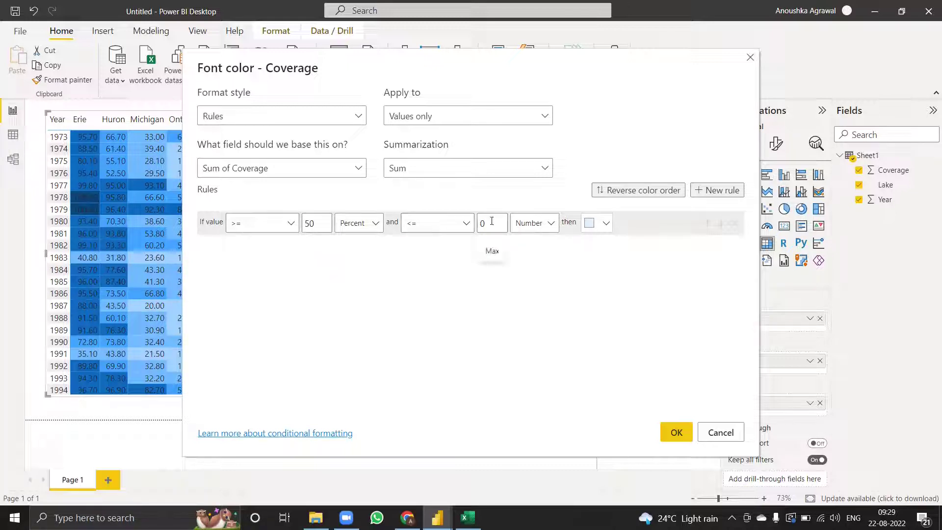
{"action": "type", "text": "100"}
{"action": "left_click", "coordinate": [361, 230]}
{"action": "left_click", "coordinate": [353, 242]}
{"action": "left_click", "coordinate": [605, 223]}
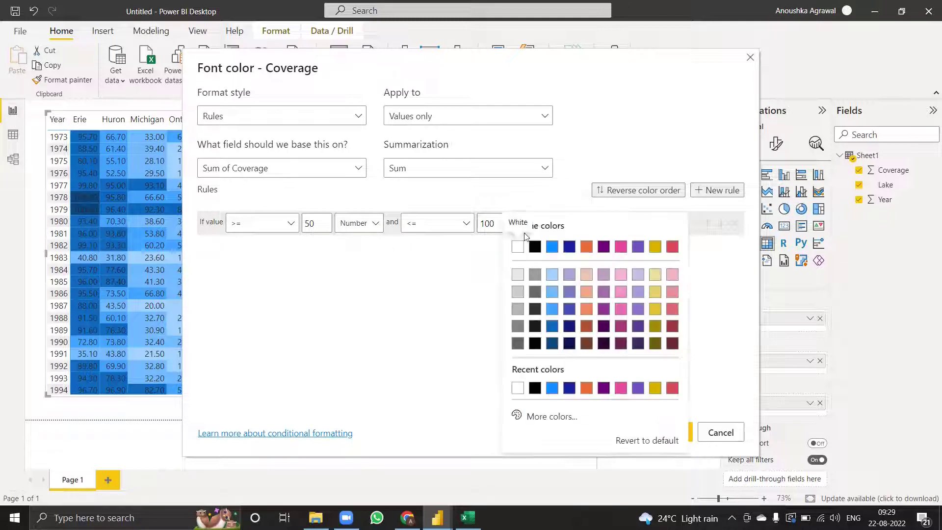
{"action": "left_click", "coordinate": [518, 247]}
{"action": "left_click", "coordinate": [674, 432]}
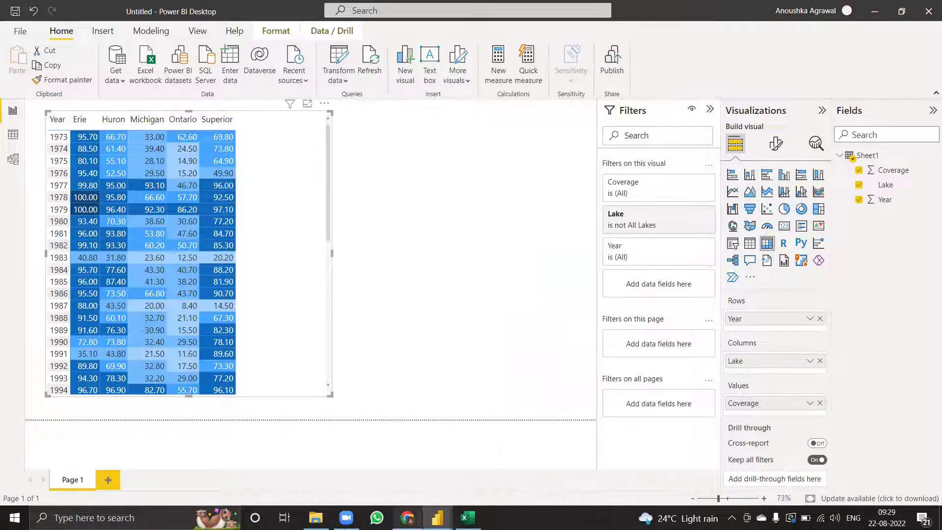
{"action": "left_click", "coordinate": [407, 517]}
{"action": "scroll", "coordinate": [312, 250], "scroll_direction": "up", "scroll_amount": 10}
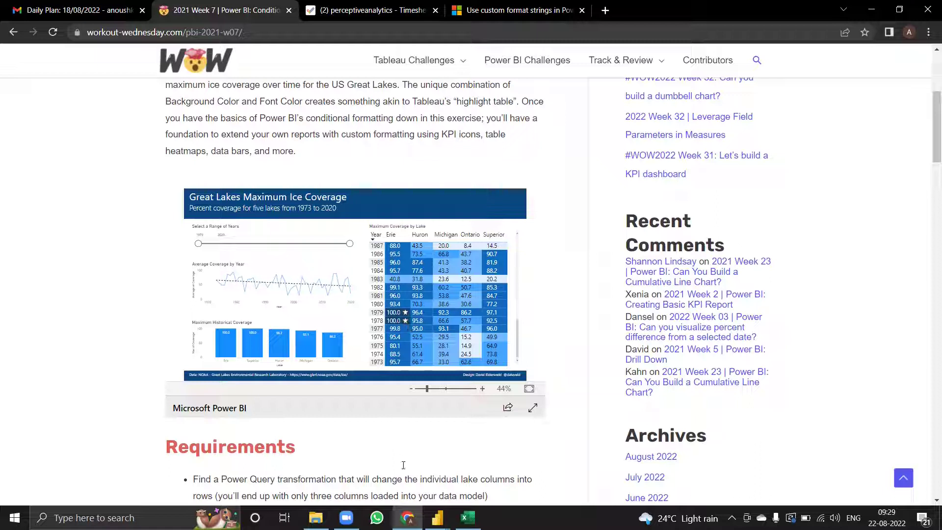
{"action": "left_click", "coordinate": [407, 518]}
- Add icon conditional formatting to Coverage and delete two of the three default rules
{"action": "key", "text": "alt+Tab"}
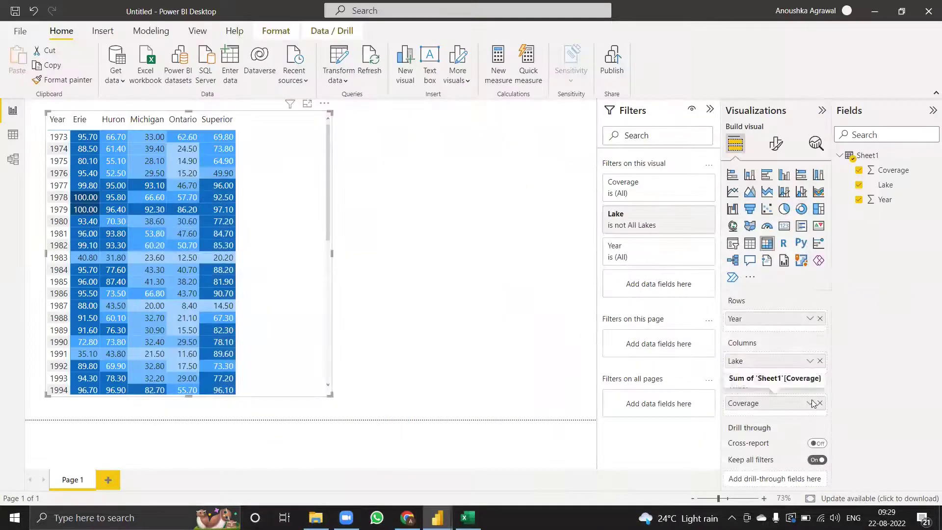
{"action": "left_click", "coordinate": [809, 403]}
{"action": "mouse_move", "coordinate": [715, 229]}
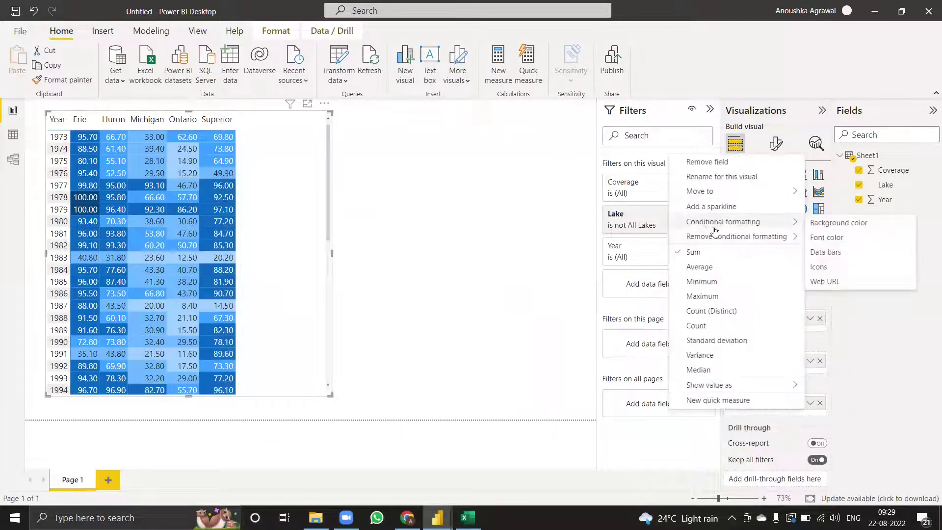
{"action": "left_click", "coordinate": [819, 267]}
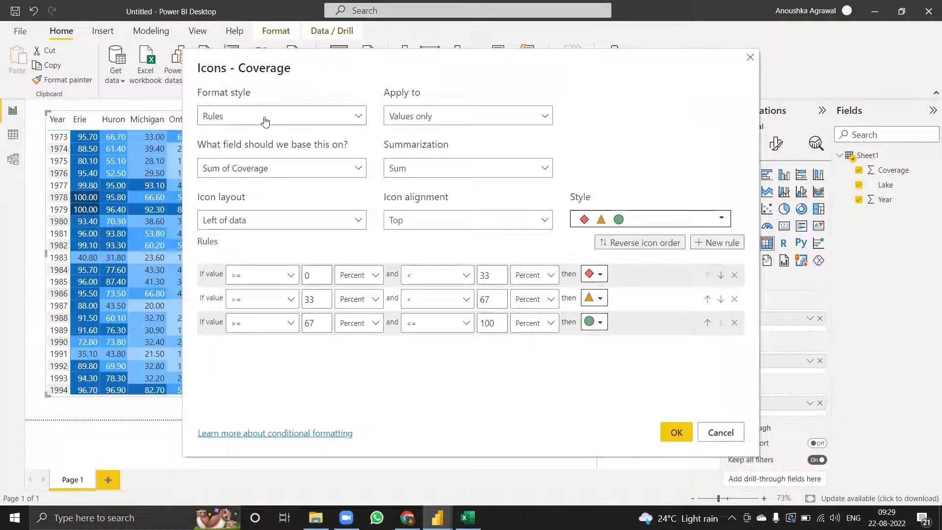
{"action": "left_click", "coordinate": [735, 322]}
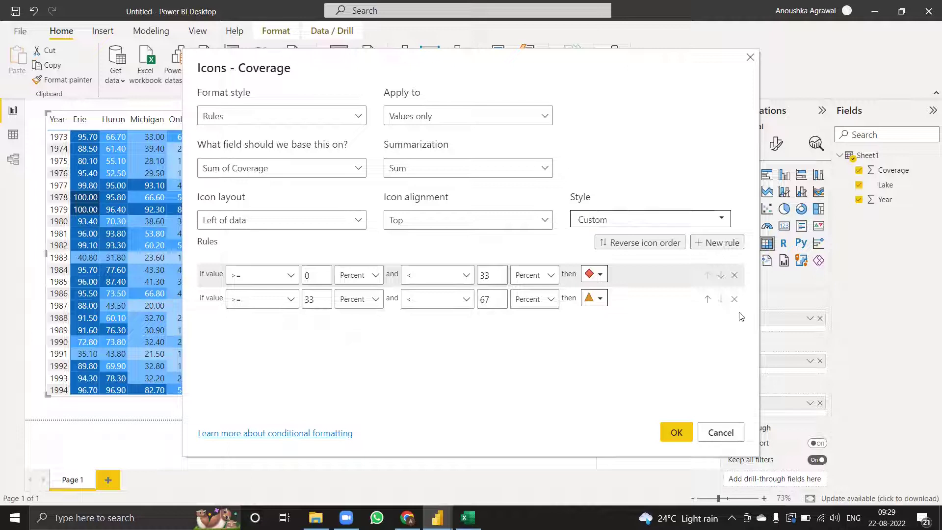
{"action": "left_click", "coordinate": [734, 299]}
- Set the remaining icon rule to = 100 as Number with a star icon, and apply it
{"action": "left_click", "coordinate": [288, 274]}
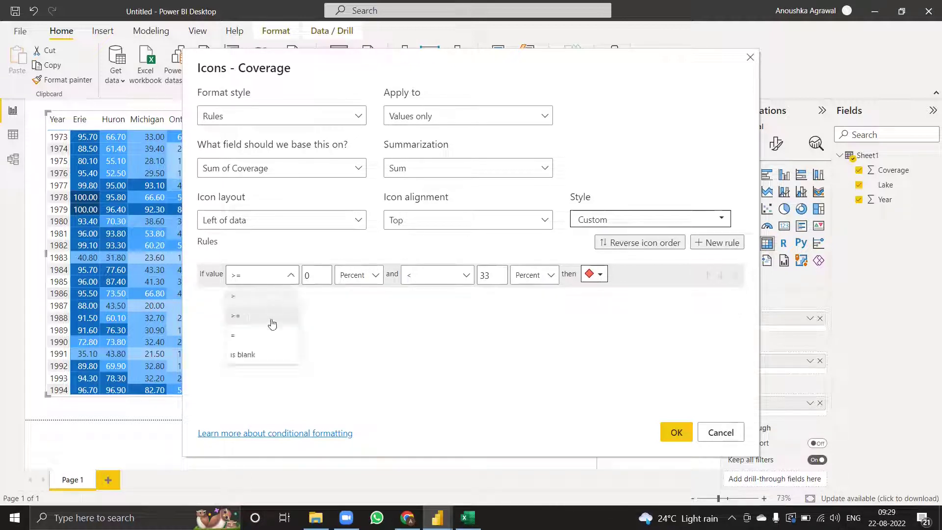
{"action": "left_click", "coordinate": [289, 335]}
{"action": "left_click", "coordinate": [317, 276]}
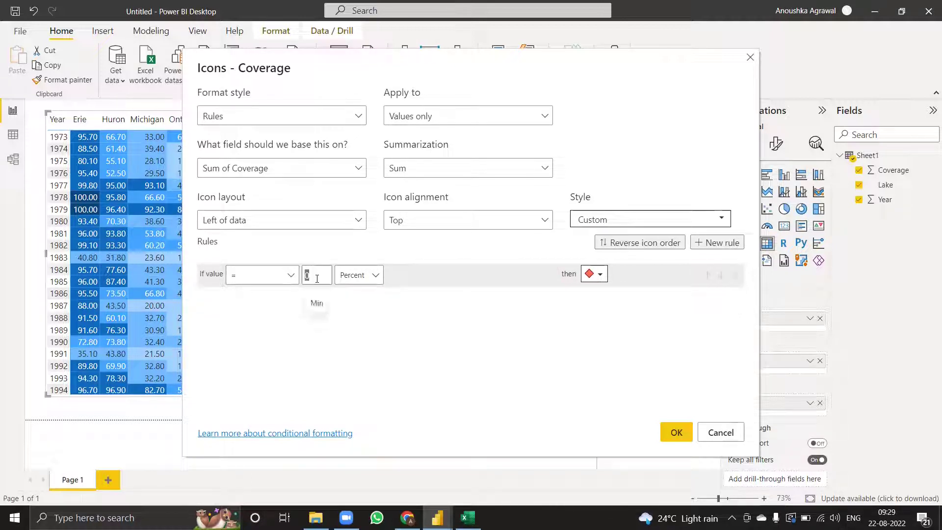
{"action": "type", "text": "100"}
{"action": "left_click", "coordinate": [358, 279]}
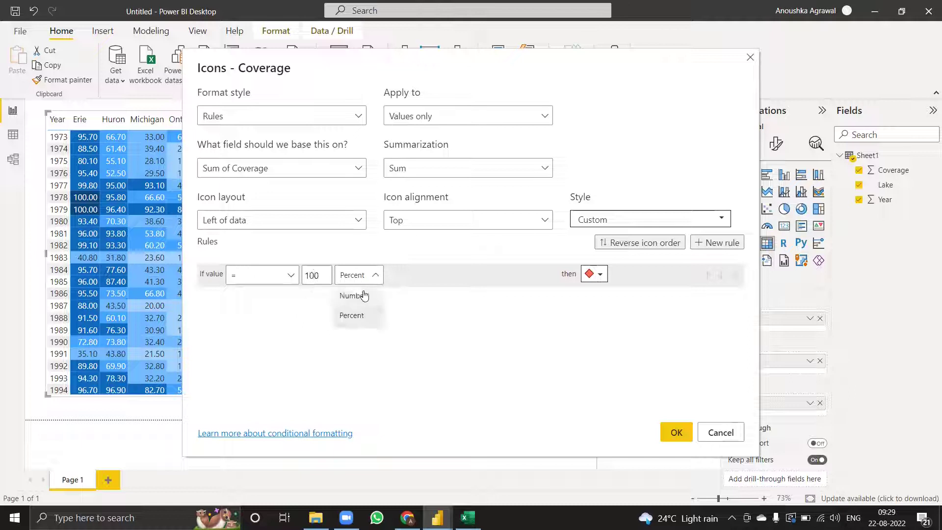
{"action": "left_click", "coordinate": [361, 294]}
{"action": "left_click", "coordinate": [600, 274]}
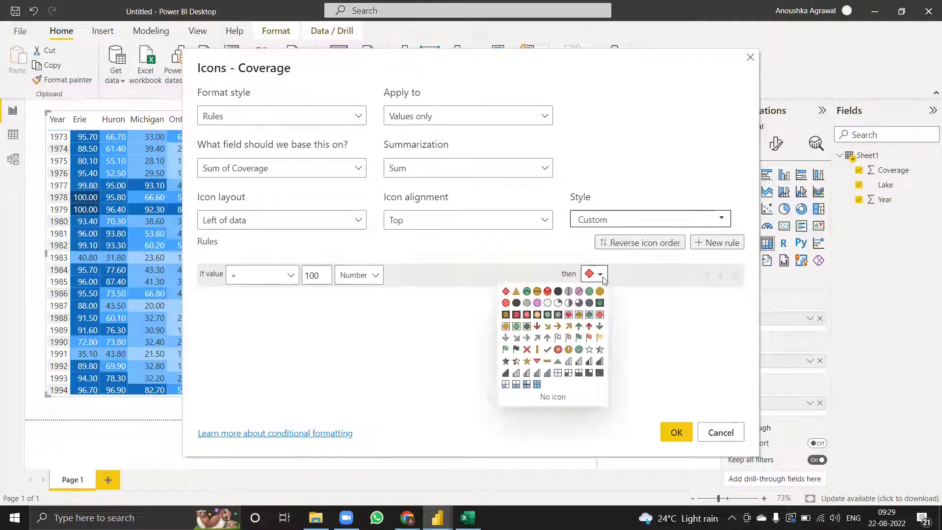
{"action": "left_click", "coordinate": [589, 350]}
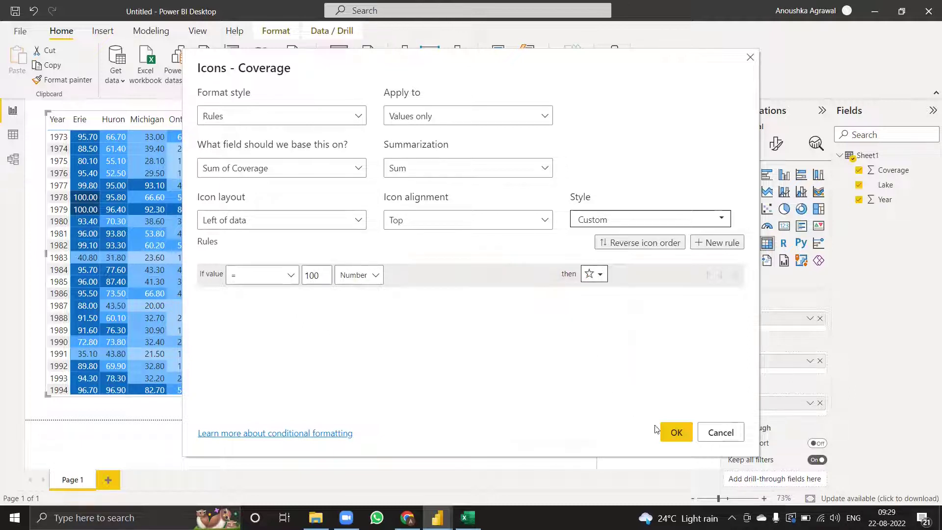
{"action": "left_click", "coordinate": [674, 432]}
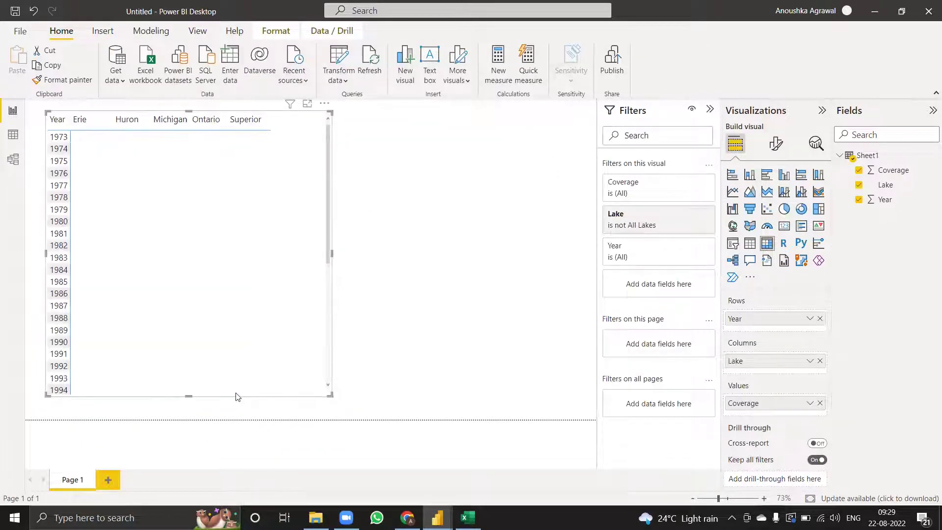
- Check the starred values in the matrix, then close the untitled report without saving
{"action": "scroll", "coordinate": [187, 321], "scroll_direction": "down", "scroll_amount": 6}
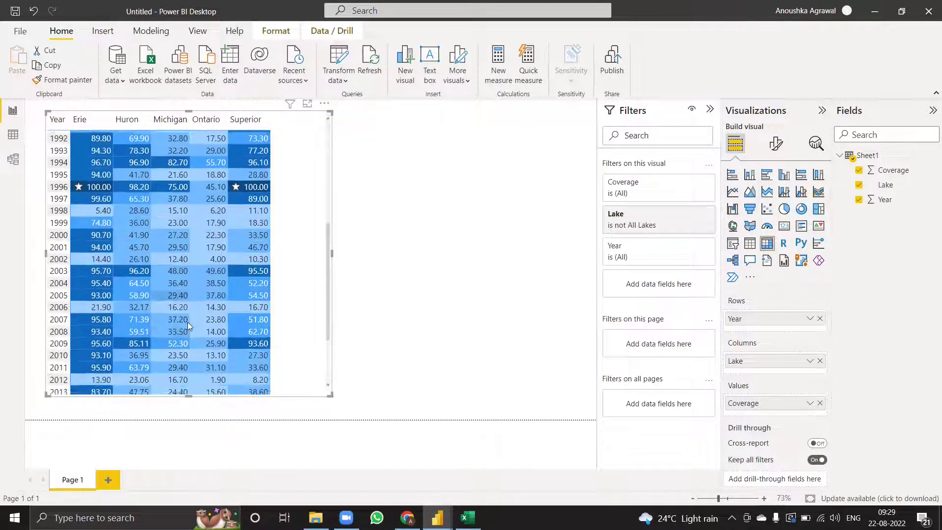
{"action": "scroll", "coordinate": [187, 321], "scroll_direction": "down", "scroll_amount": 1}
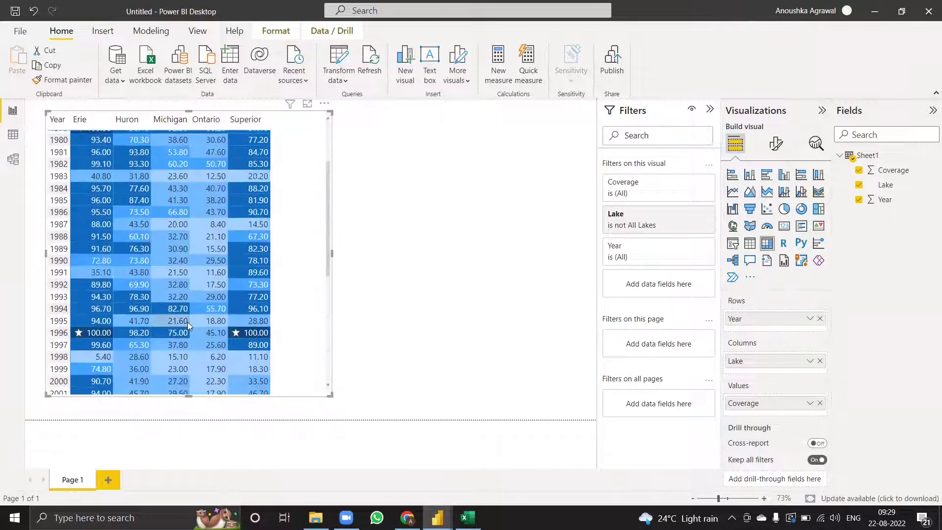
{"action": "scroll", "coordinate": [187, 322], "scroll_direction": "up", "scroll_amount": 3}
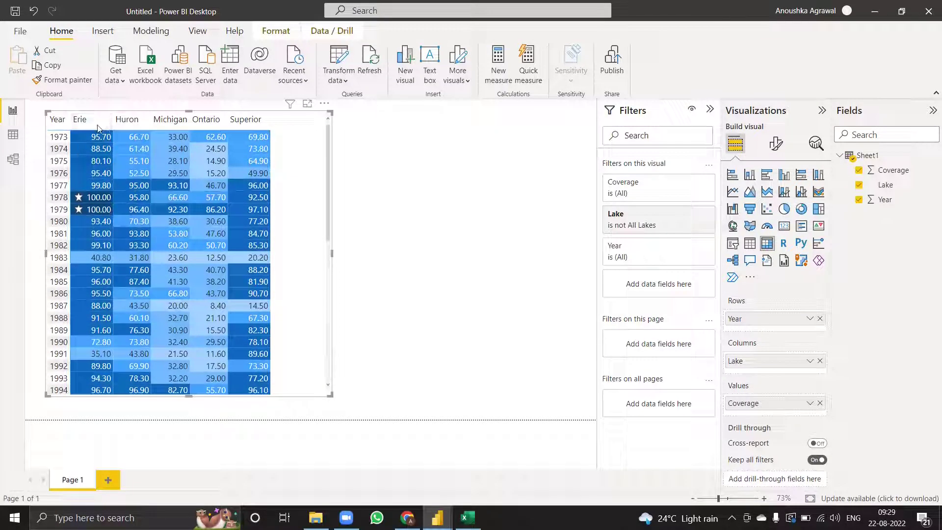
{"action": "mouse_move", "coordinate": [159, 326]}
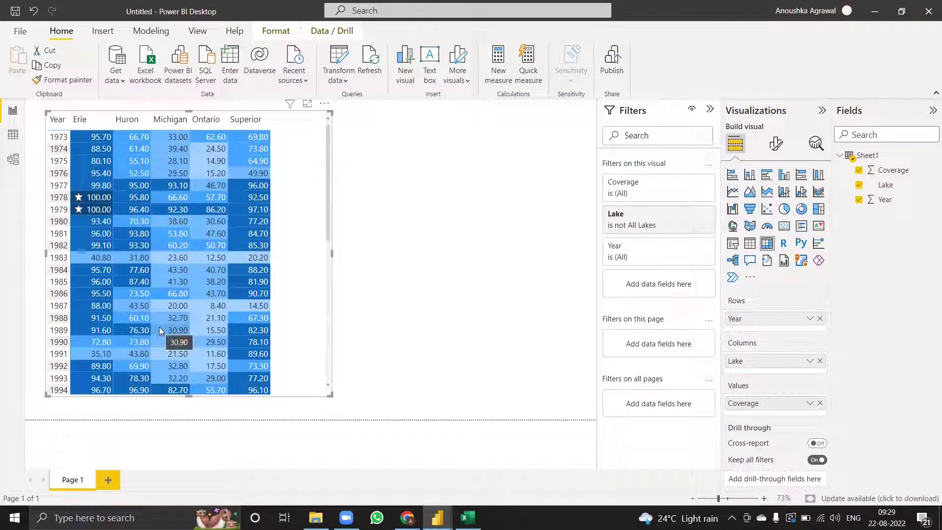
{"action": "left_click", "coordinate": [449, 338]}
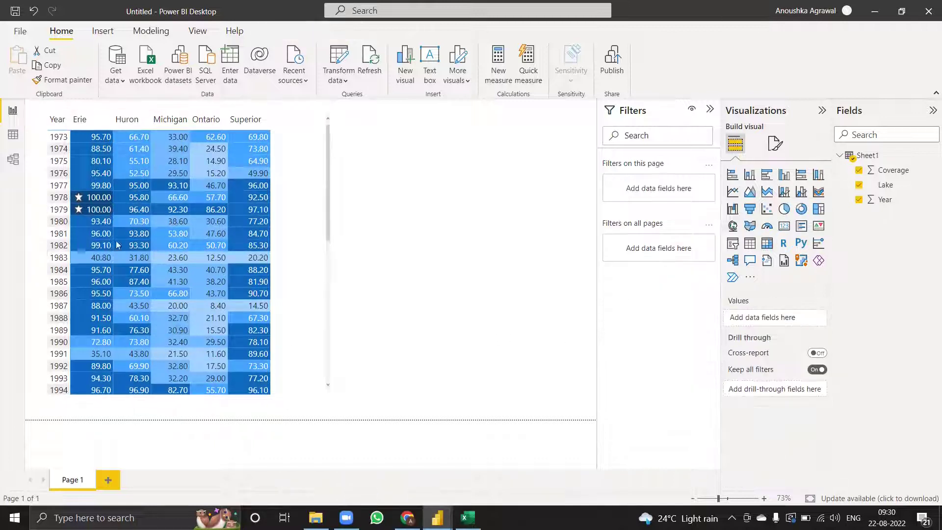
{"action": "left_click", "coordinate": [301, 307]}
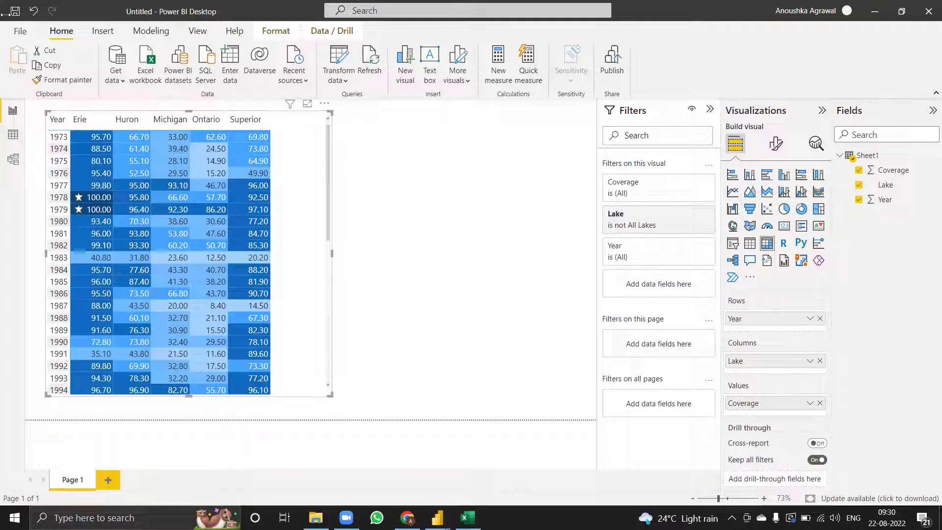
{"action": "left_click", "coordinate": [928, 11]}
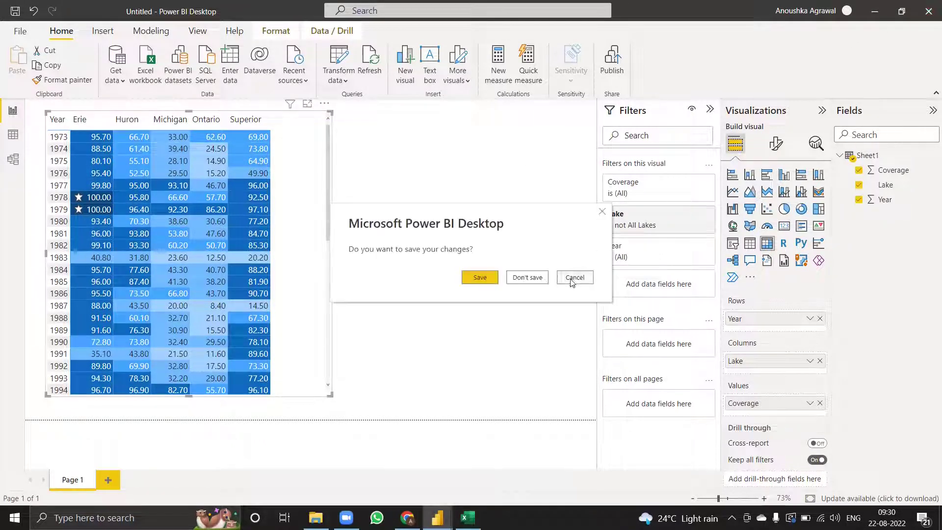
{"action": "left_click", "coordinate": [534, 278]}
- Bring up the wow2021W11 file's report view and select its sales ribbon chart
{"action": "left_click", "coordinate": [437, 517]}
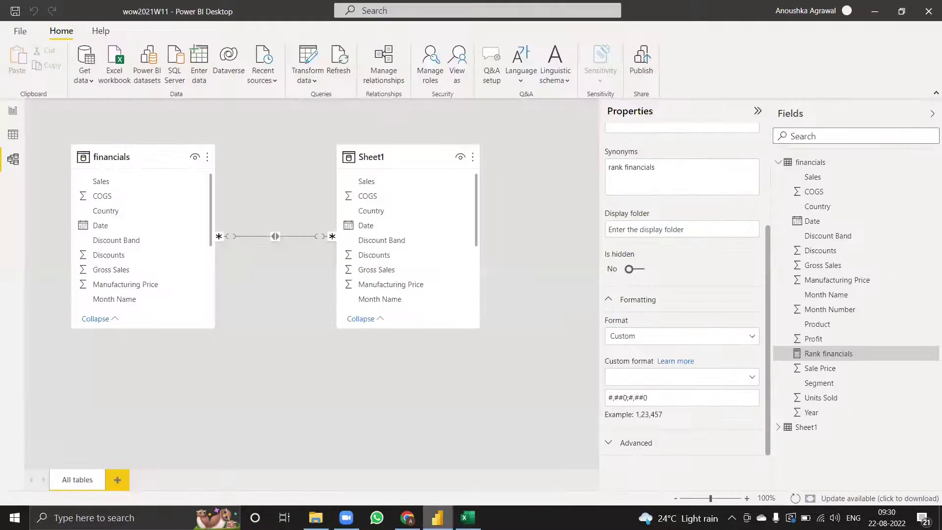
{"action": "left_click", "coordinate": [13, 110]}
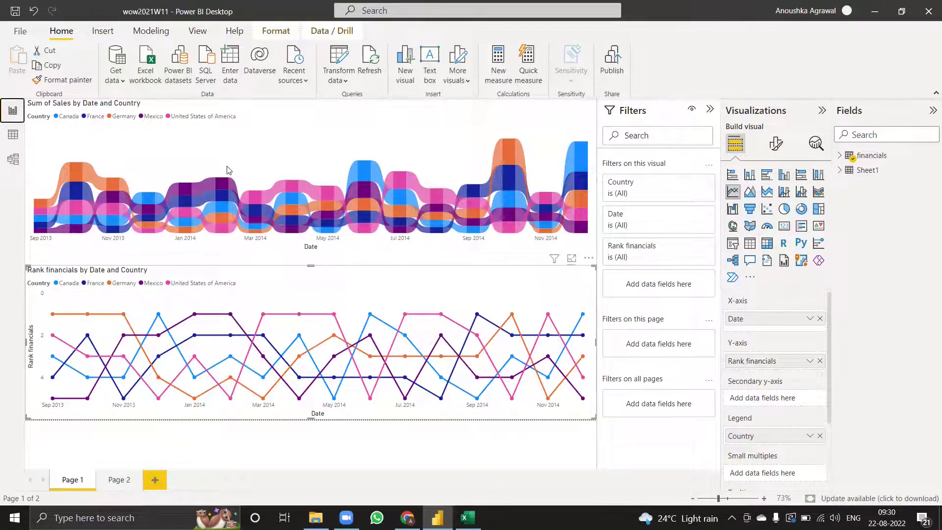
{"action": "left_click", "coordinate": [214, 140]}
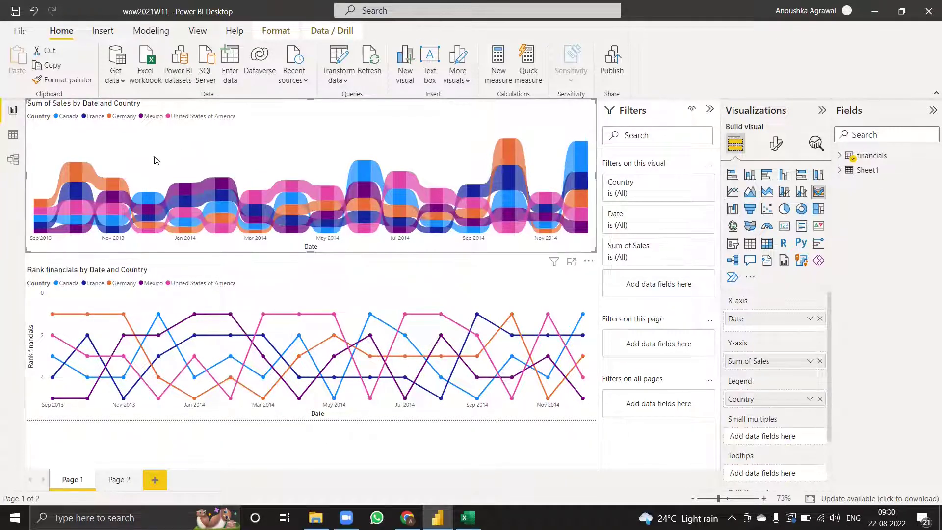
{"action": "mouse_move", "coordinate": [40, 206]}
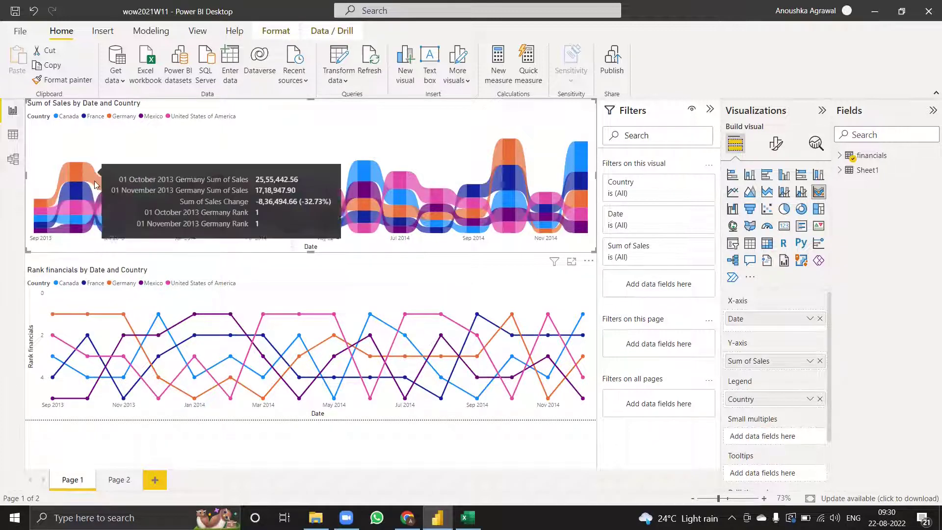
{"action": "mouse_move", "coordinate": [130, 199]}
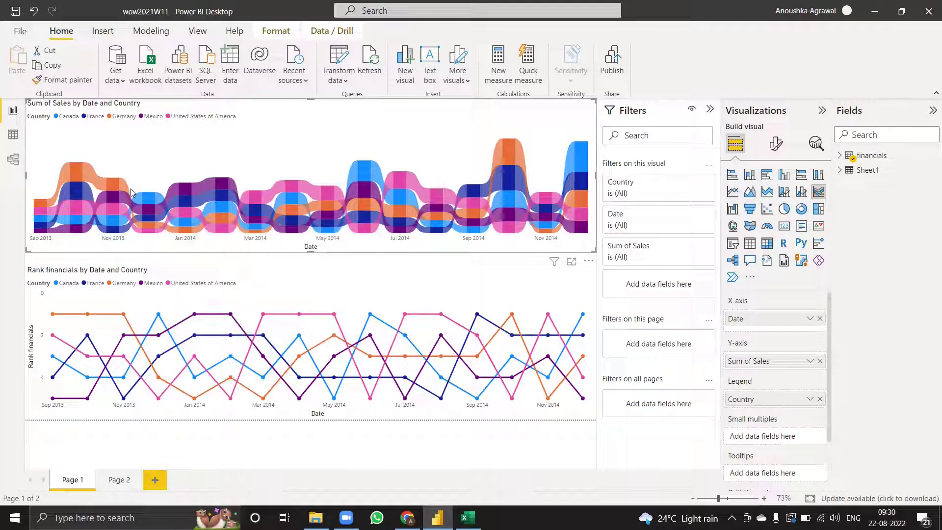
- Add a blank ribbon chart on Page 2 and widen it across the page
{"action": "left_click", "coordinate": [117, 480]}
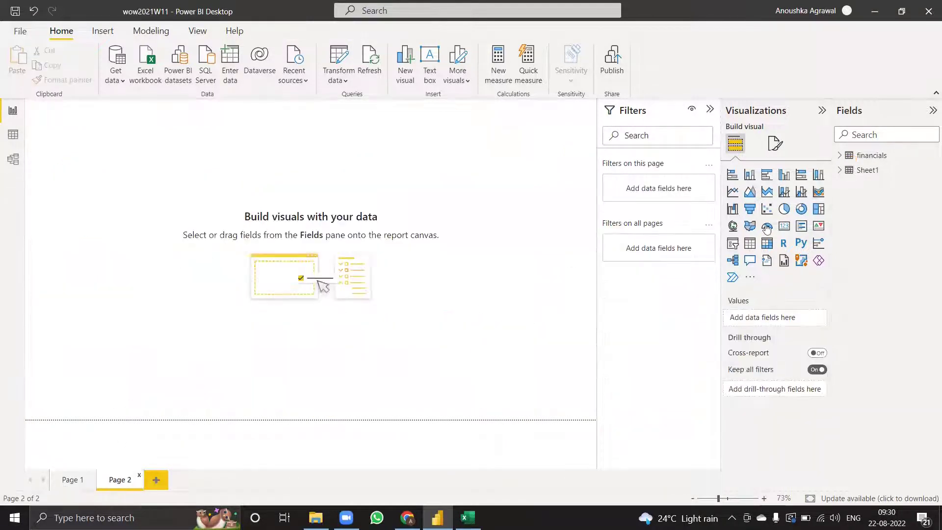
{"action": "left_click", "coordinate": [818, 192]}
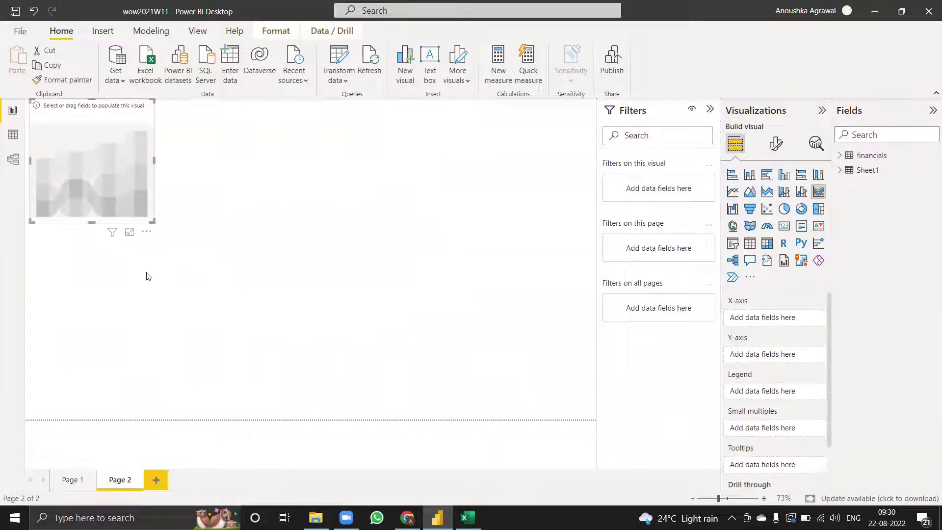
{"action": "left_click", "coordinate": [157, 161]}
{"action": "left_click", "coordinate": [141, 154]}
{"action": "left_click", "coordinate": [186, 169]}
{"action": "left_click", "coordinate": [128, 159]}
{"action": "left_click_drag", "start_coordinate": [155, 162], "coordinate": [595, 161]}
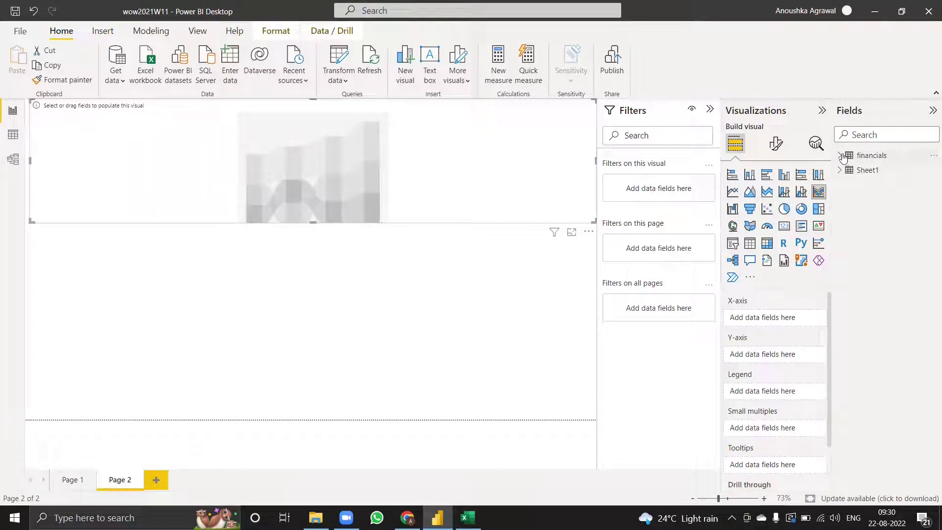
- Select the ribbon chart on Page 1, then view the table data
{"action": "left_click", "coordinate": [71, 480]}
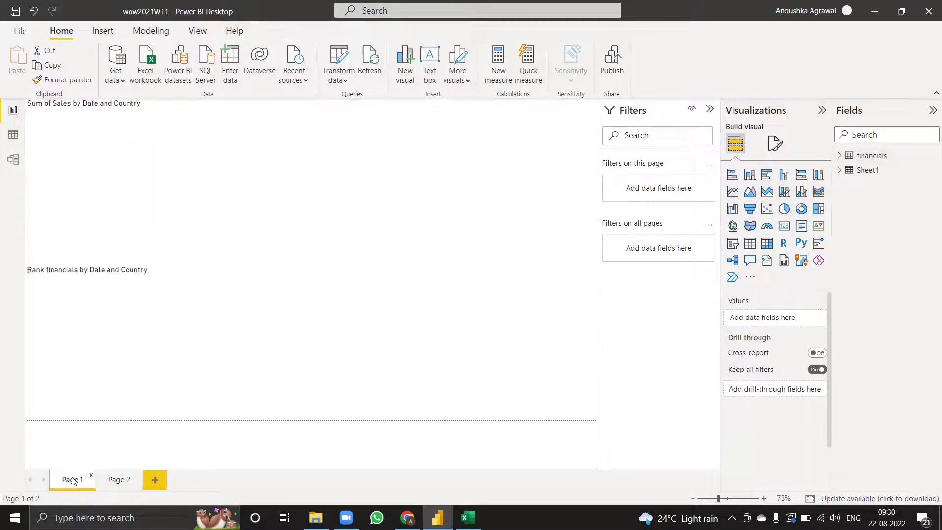
{"action": "left_click", "coordinate": [254, 115]}
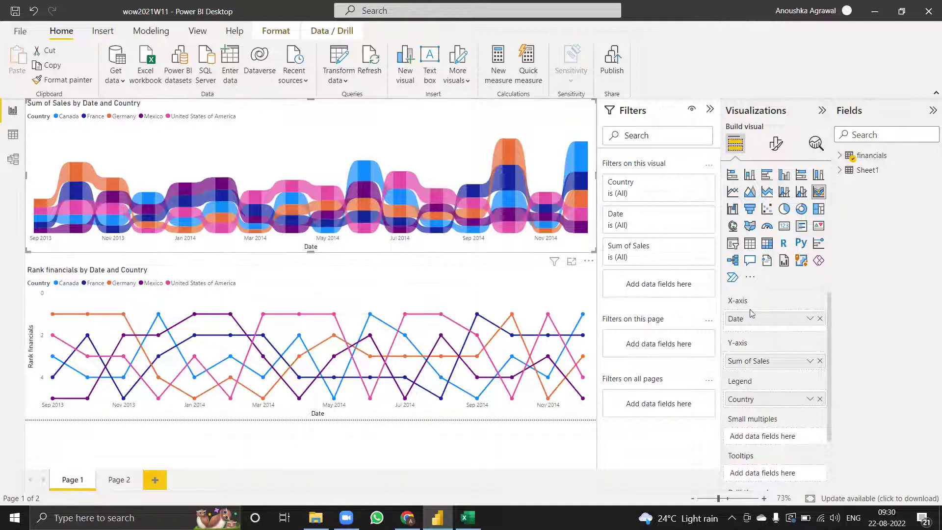
{"action": "left_click", "coordinate": [12, 134]}
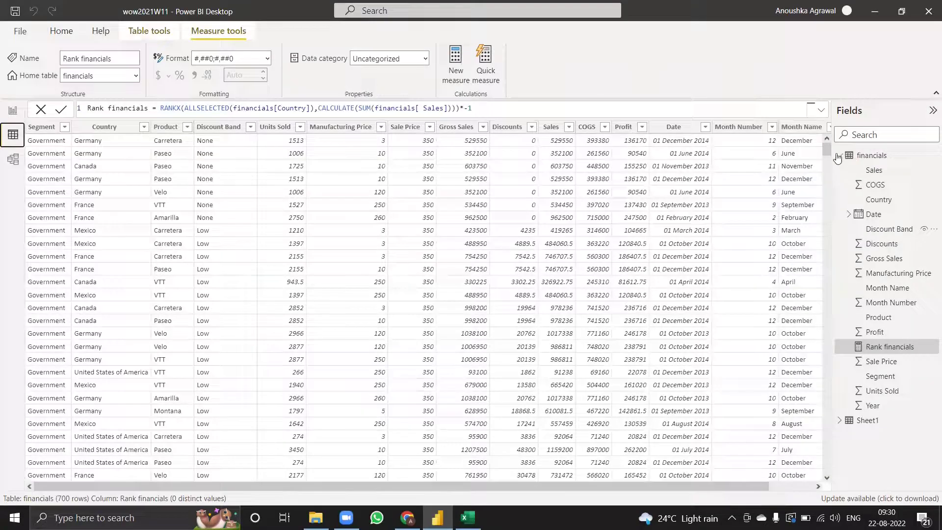
- Select the financials table, inspect the rank line chart's fields, then return to Data view
{"action": "left_click", "coordinate": [839, 156]}
{"action": "left_click", "coordinate": [869, 156]}
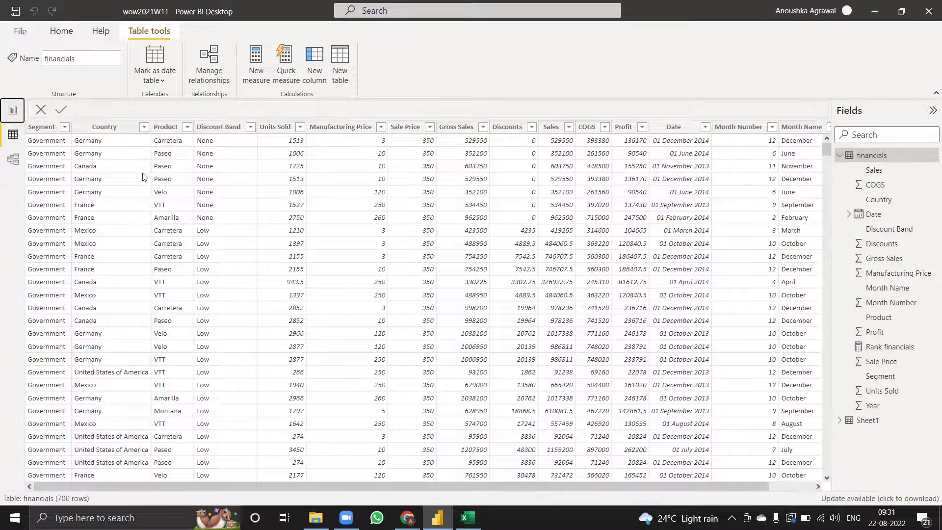
{"action": "key", "text": "Return"}
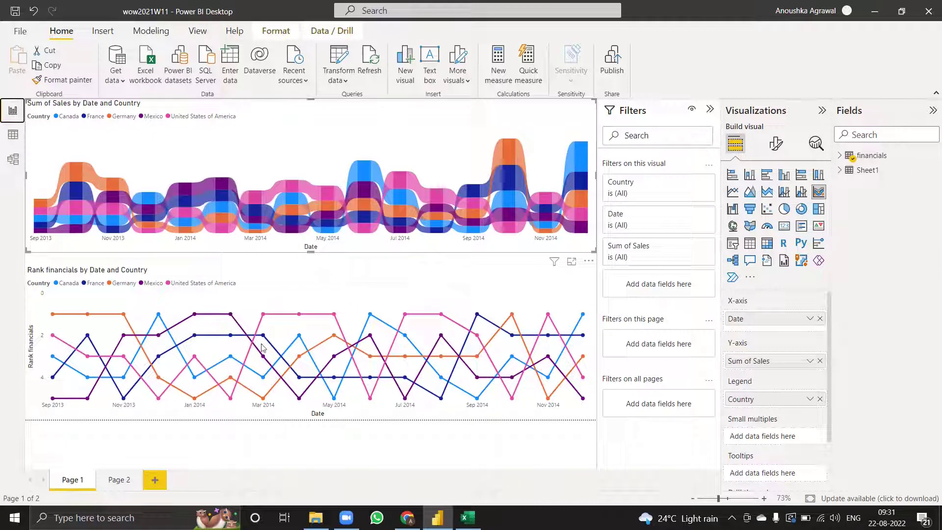
{"action": "left_click", "coordinate": [367, 282]}
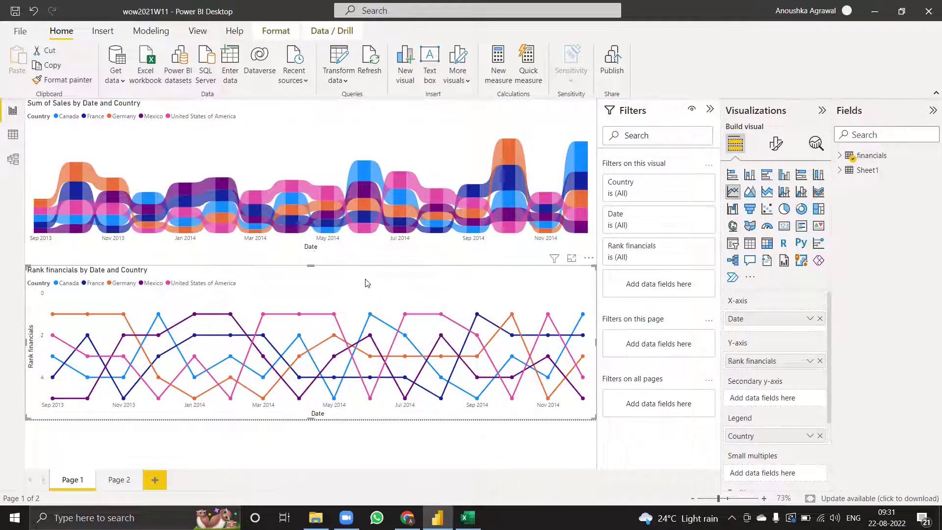
{"action": "left_click", "coordinate": [10, 140]}
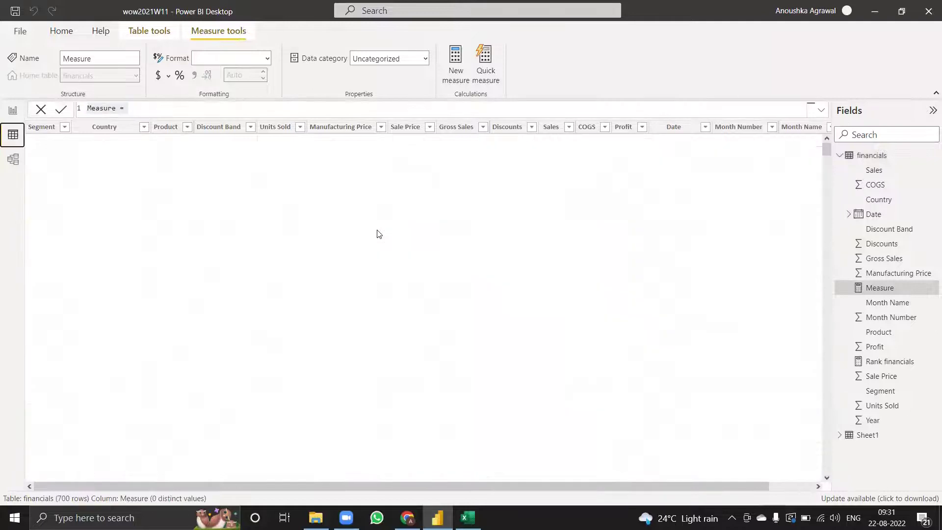
- Enter Rank new = RANKX(ALLSELECTED(financials[Country]), CALCULATE(SUM(financials[ Sales]))) and commit it
{"action": "type", "text": "Rank new"}
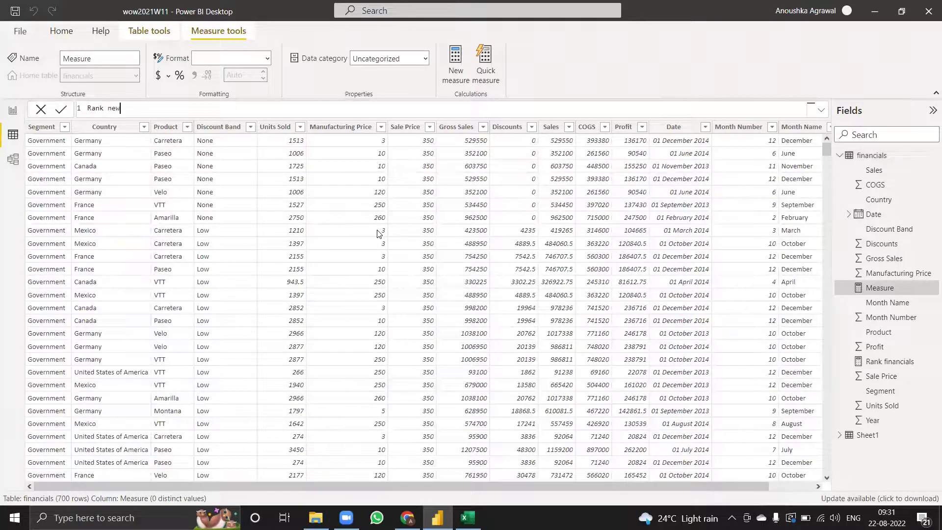
{"action": "type", "text": " ="}
{"action": "type", "text": "rankx"}
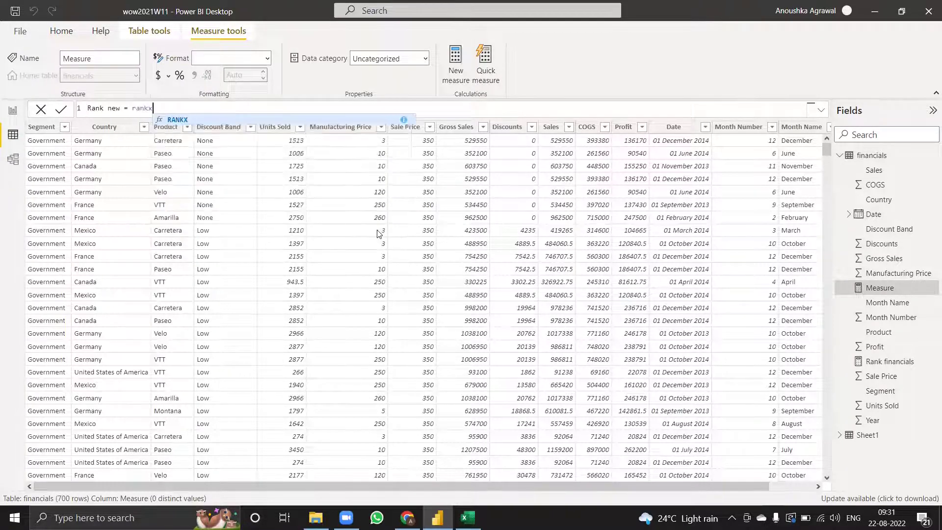
{"action": "key", "text": "Tab"}
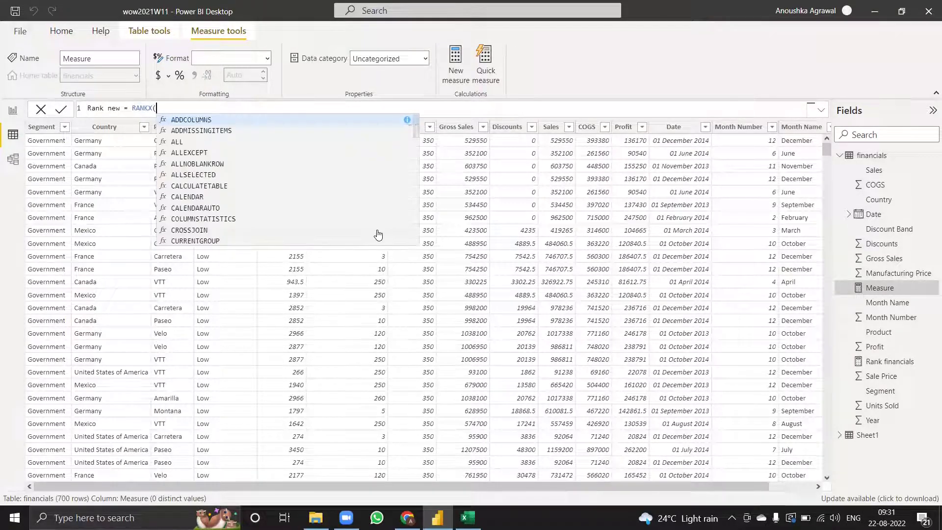
{"action": "type", "text": "allselected"}
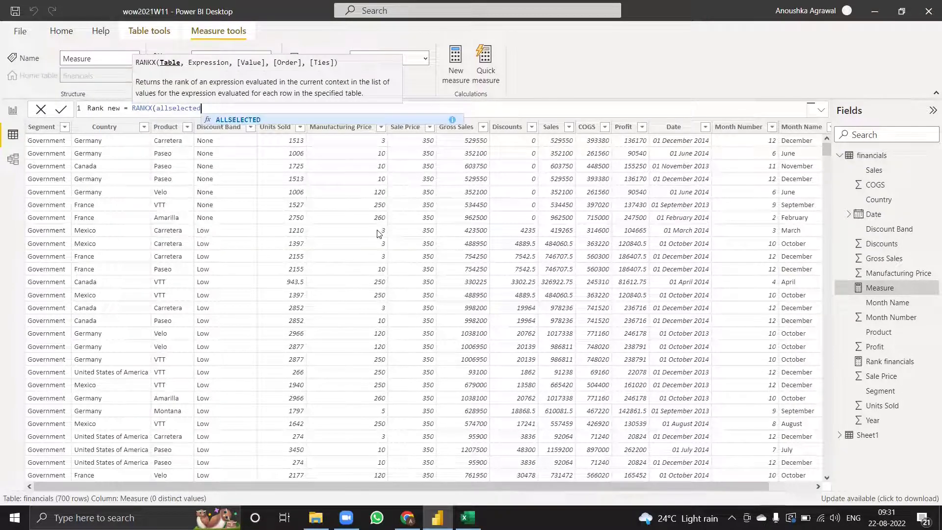
{"action": "key", "text": "Tab"}
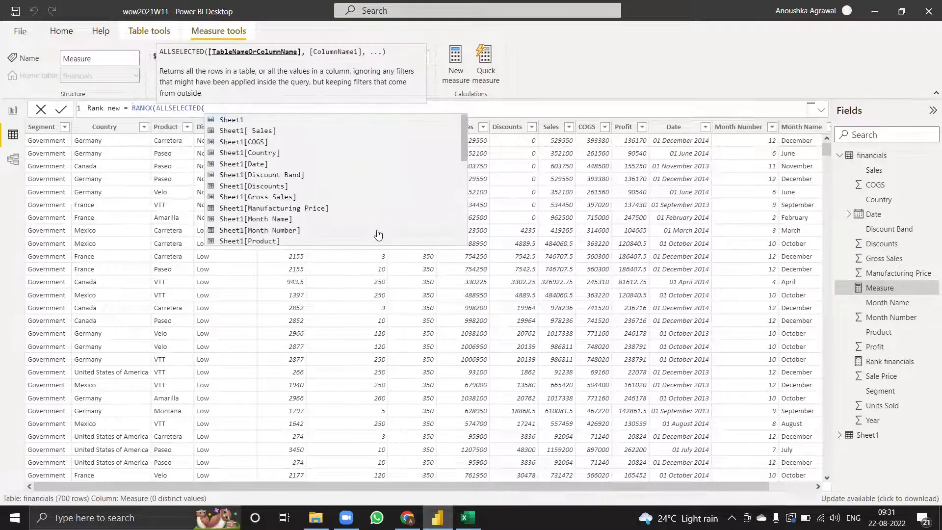
{"action": "type", "text": "financials cou"}
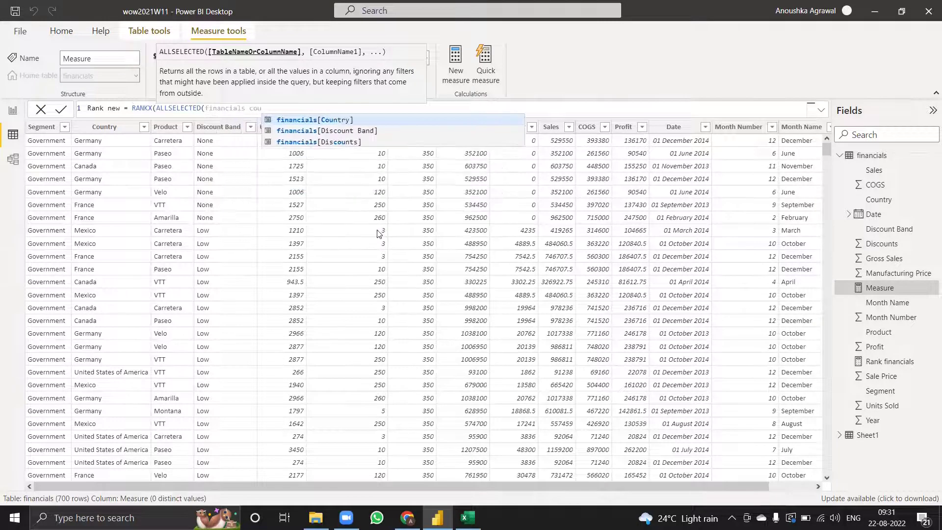
{"action": "key", "text": "Tab"}
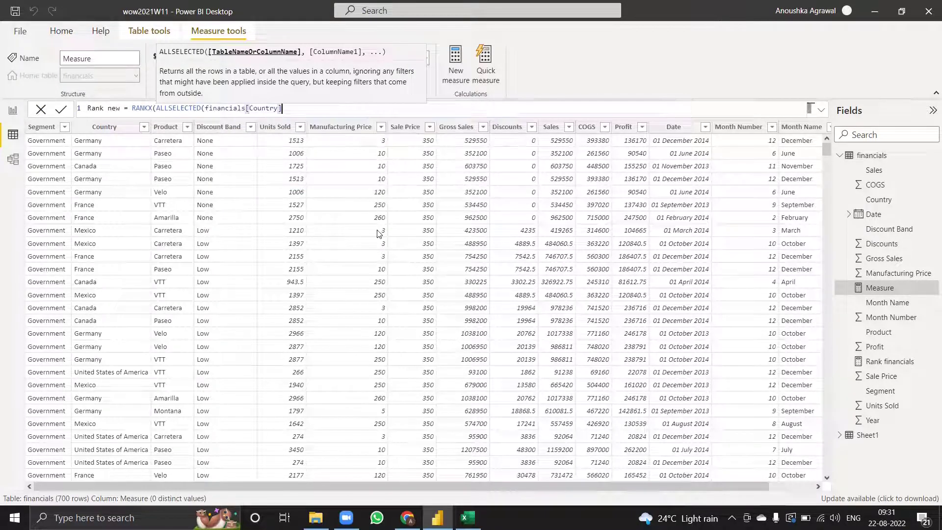
{"action": "type", "text": ")"}
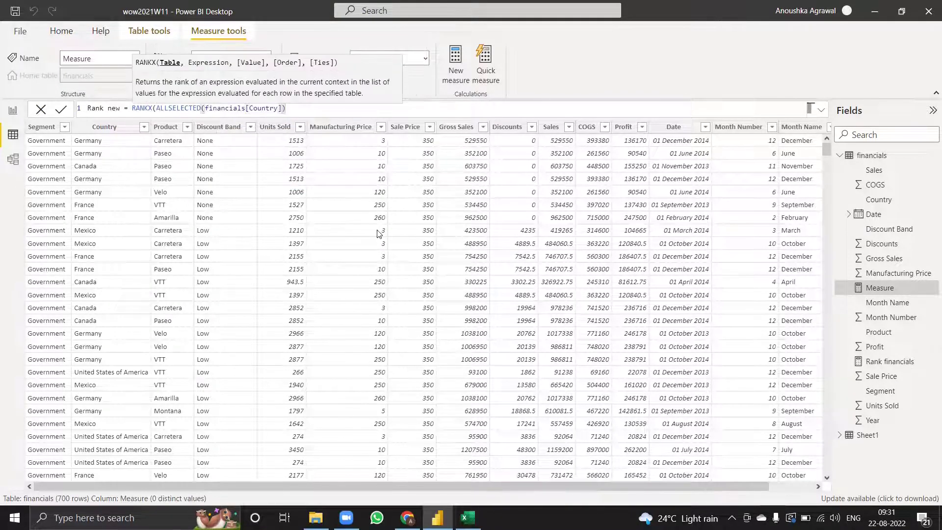
{"action": "type", "text": ", calcul"}
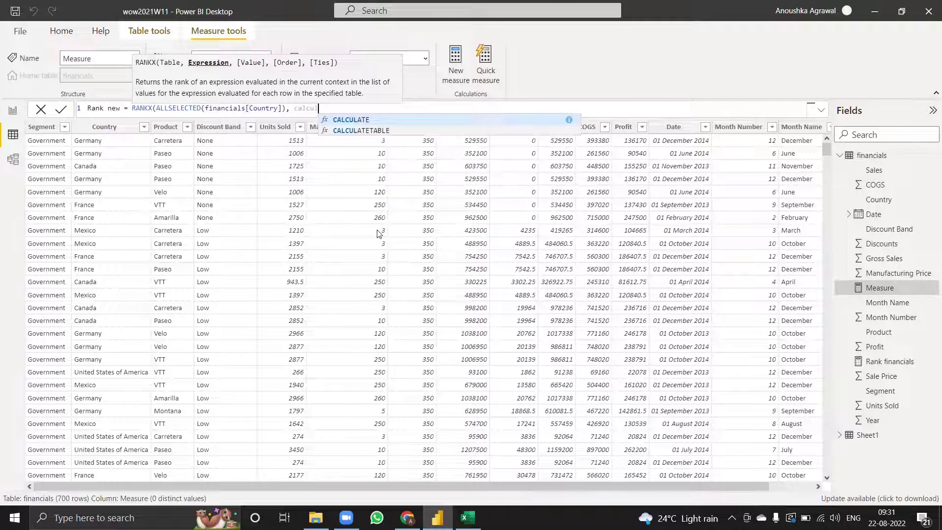
{"action": "key", "text": "Tab"}
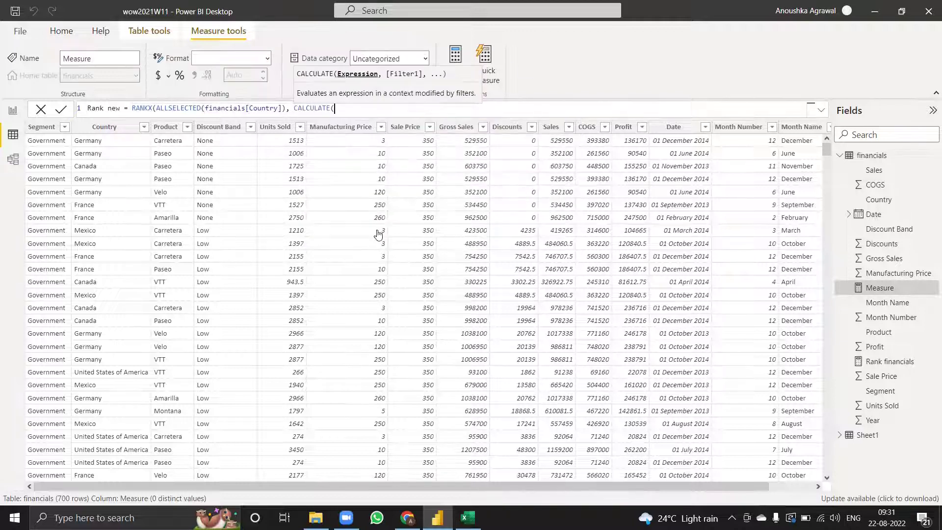
{"action": "type", "text": "sum"}
{"action": "key", "text": "Tab"}
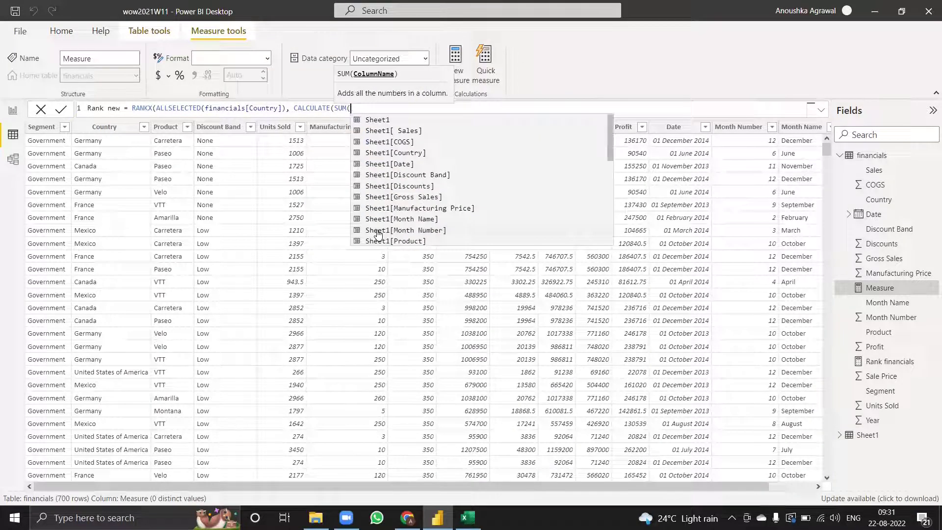
{"action": "type", "text": "sales"}
{"action": "key", "text": "Down"}
{"action": "key", "text": "Down"}
{"action": "key", "text": "Down"}
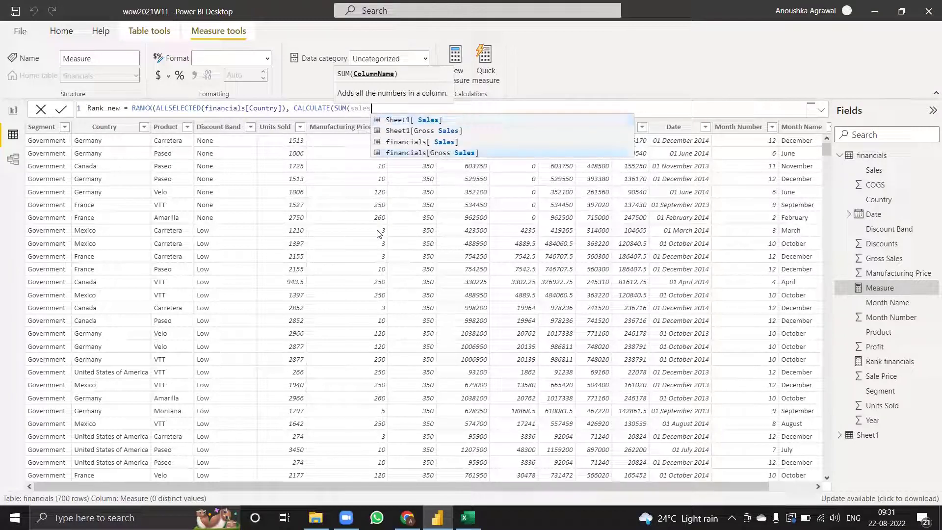
{"action": "key", "text": "Up"}
{"action": "key", "text": "Tab"}
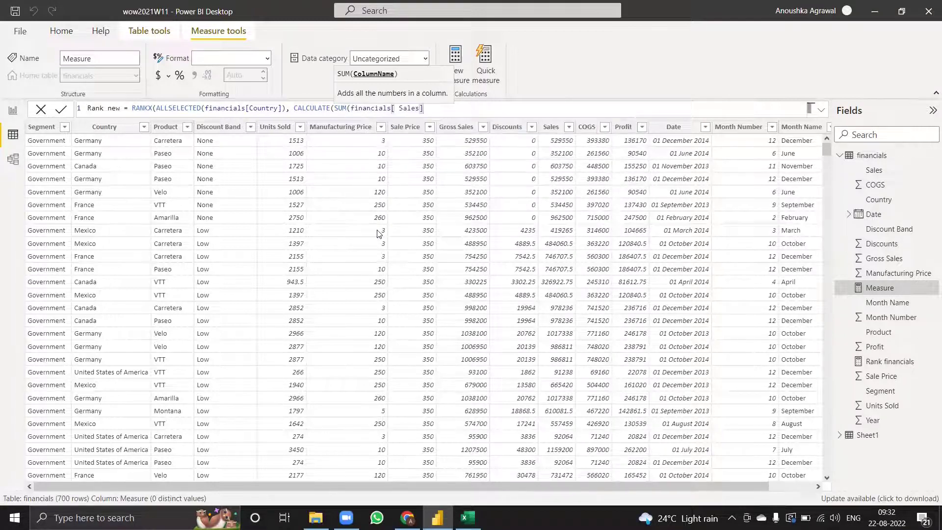
{"action": "type", "text": ")"}
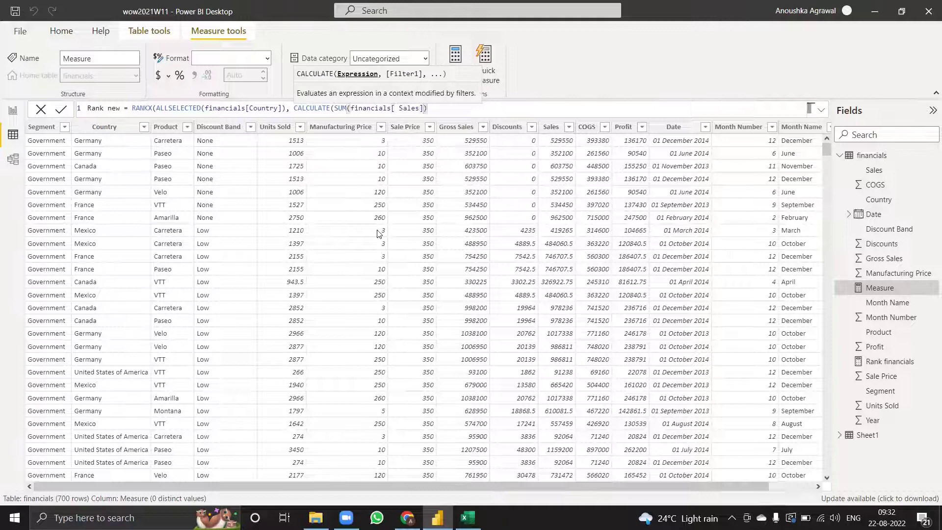
{"action": "type", "text": ")"}
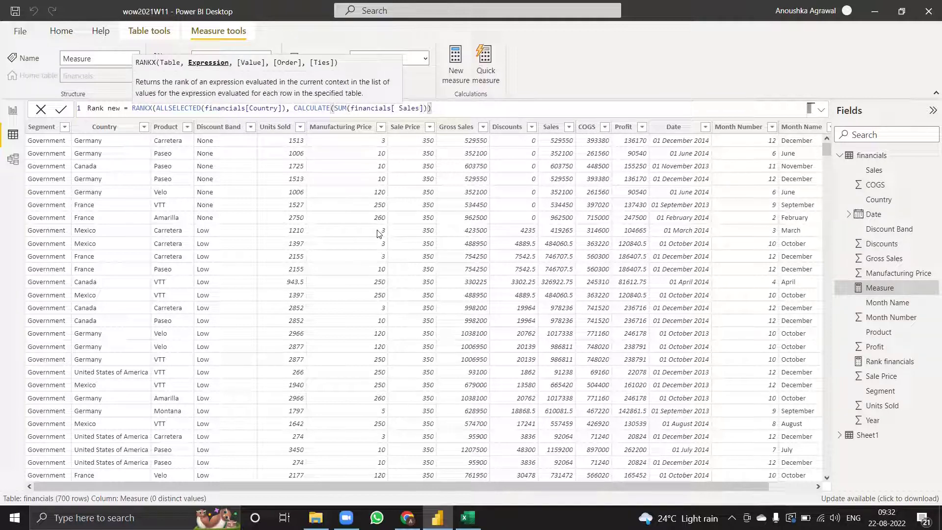
{"action": "type", "text": ")"}
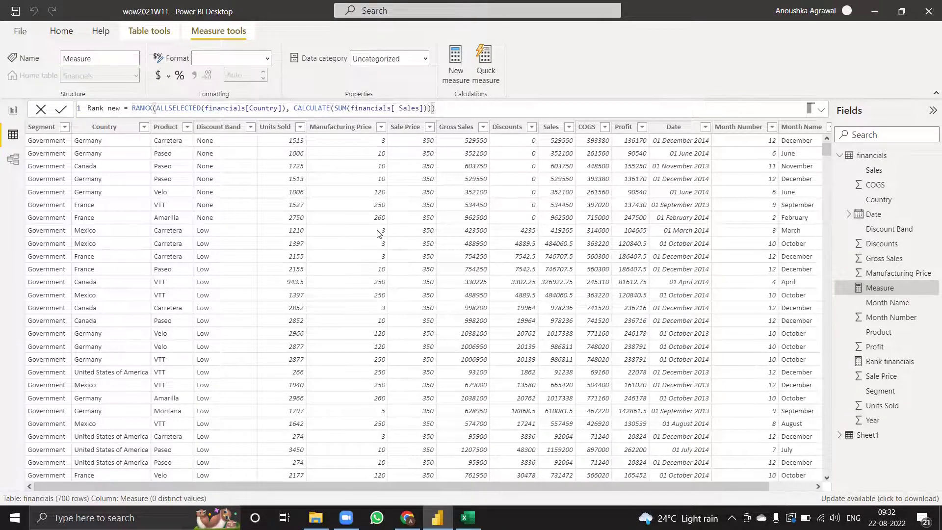
{"action": "key", "text": "Return"}
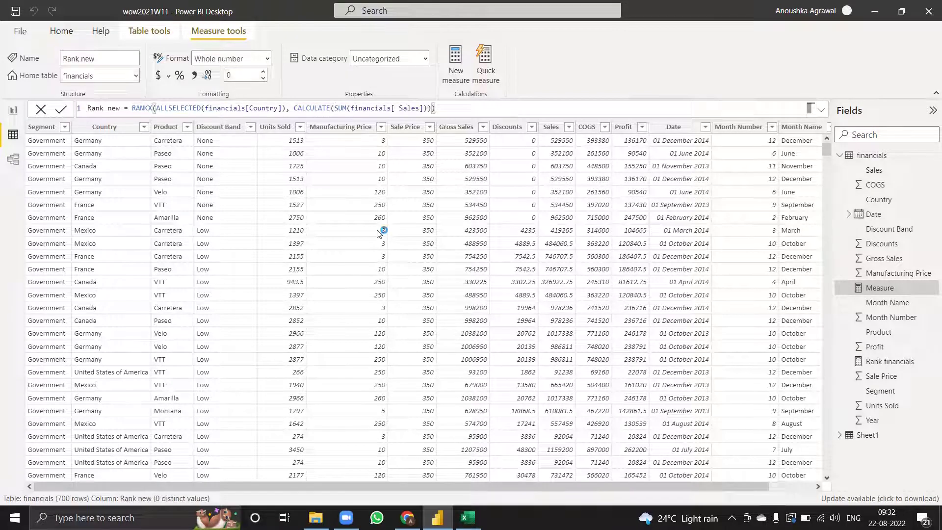
- Replace Page 2's empty ribbon chart with a blank line chart stretched wide and tall
{"action": "left_click", "coordinate": [13, 110]}
{"action": "left_click", "coordinate": [119, 479]}
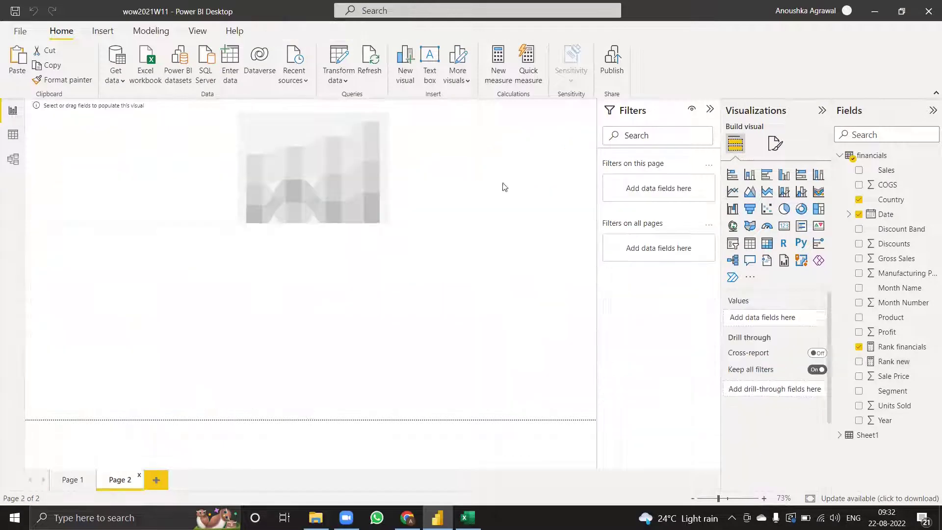
{"action": "left_click", "coordinate": [503, 186]}
{"action": "left_click", "coordinate": [589, 232]}
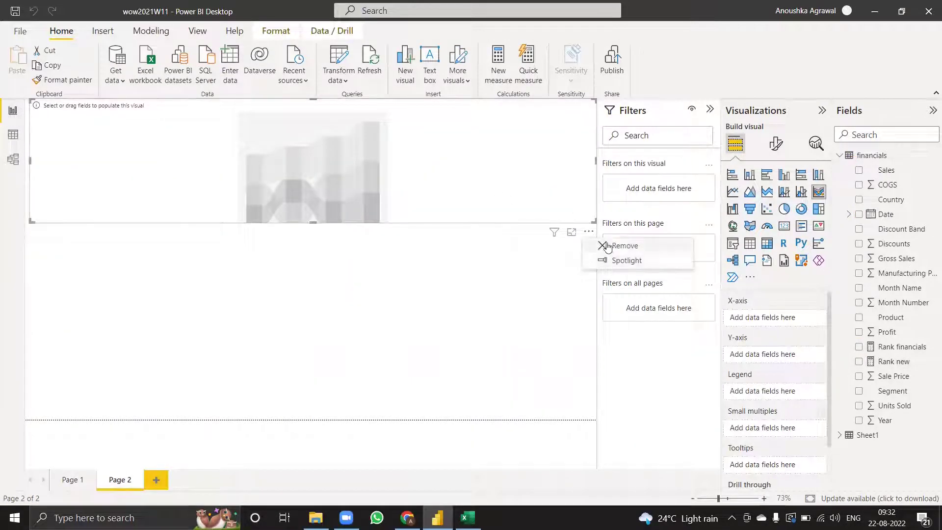
{"action": "left_click", "coordinate": [608, 245]}
{"action": "left_click", "coordinate": [733, 191]}
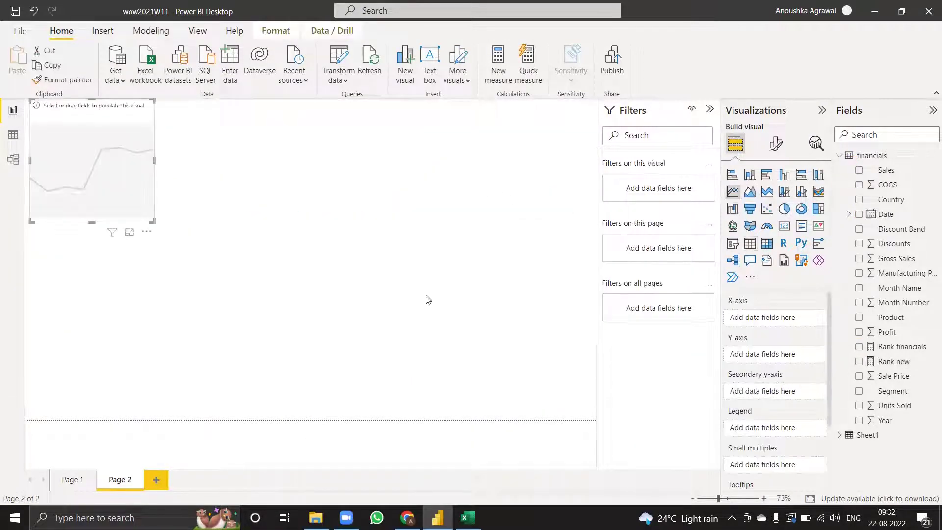
{"action": "left_click_drag", "start_coordinate": [154, 163], "coordinate": [594, 177]}
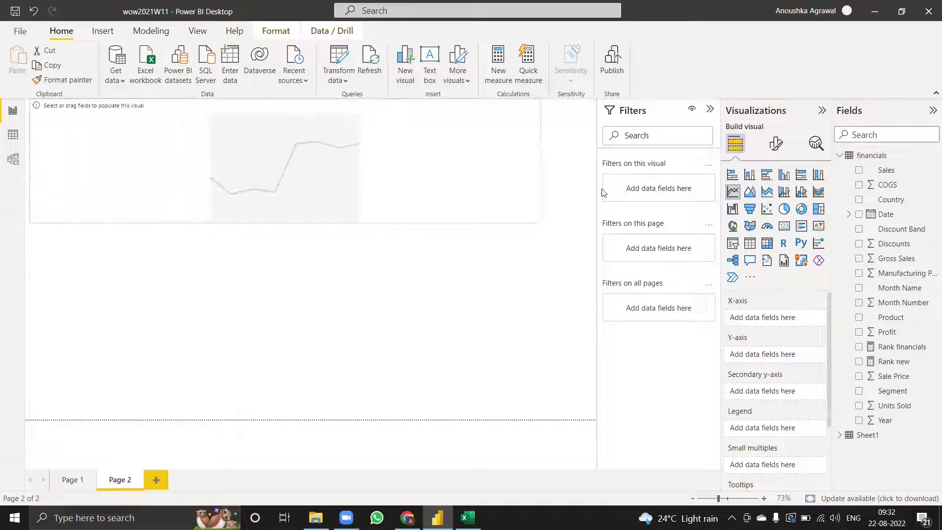
{"action": "left_click_drag", "start_coordinate": [312, 225], "coordinate": [312, 241]}
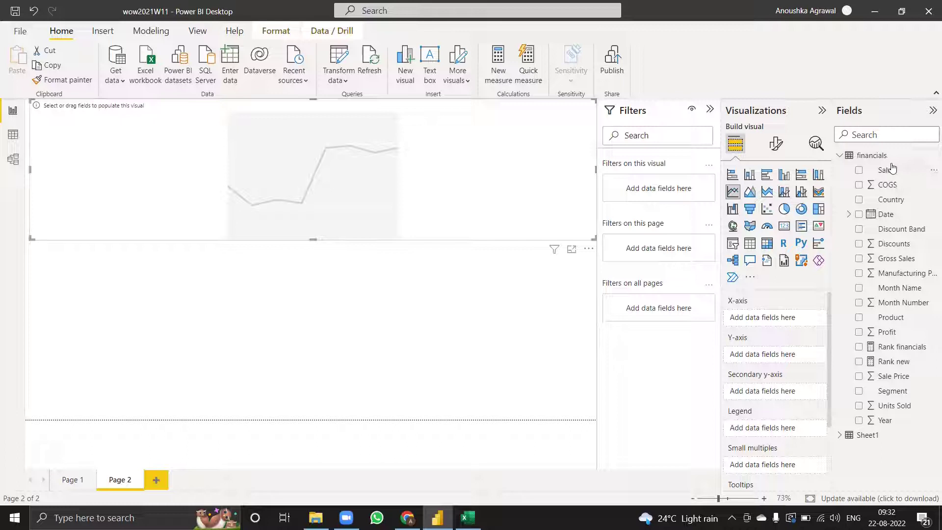
- Plot Rank new against plain Date, with Country as the legend
{"action": "left_click_drag", "start_coordinate": [891, 214], "coordinate": [780, 321]}
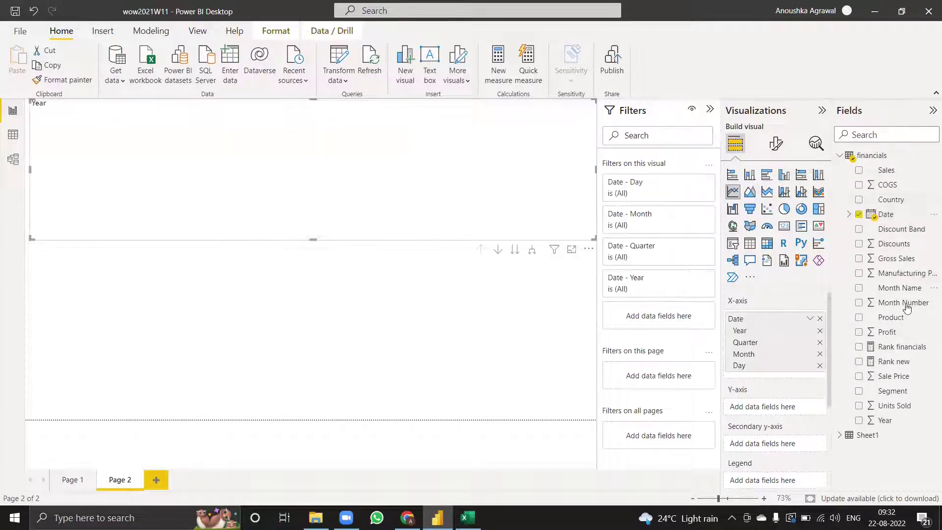
{"action": "left_click_drag", "start_coordinate": [896, 361], "coordinate": [790, 408]}
{"action": "left_click", "coordinate": [809, 318]}
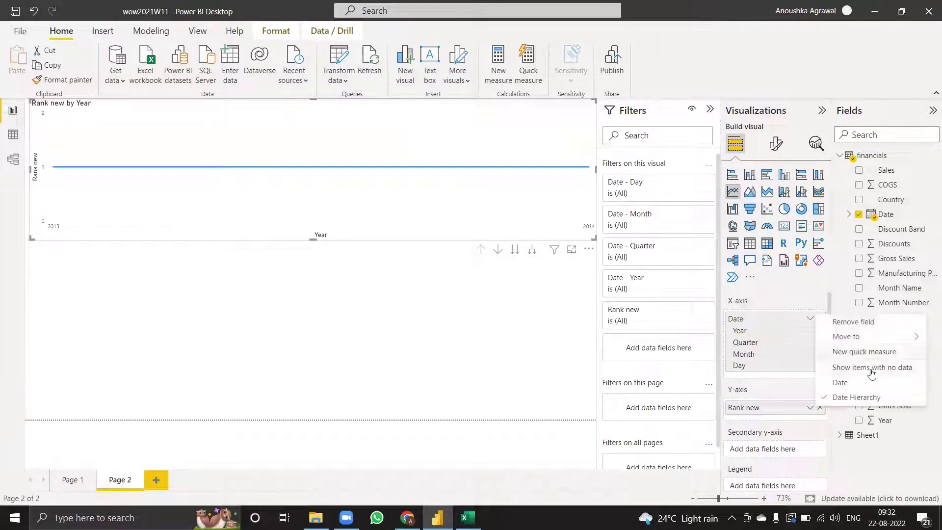
{"action": "left_click", "coordinate": [874, 387]}
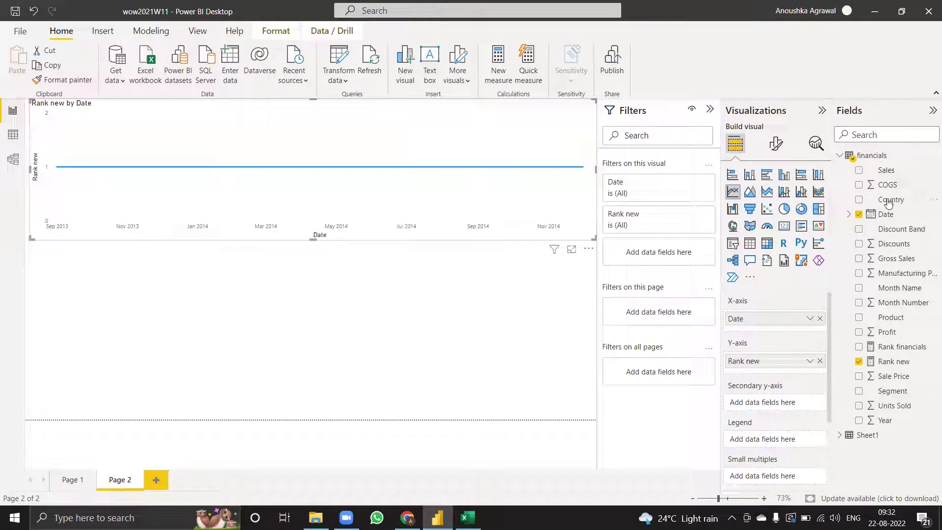
{"action": "left_click_drag", "start_coordinate": [888, 203], "coordinate": [742, 437]}
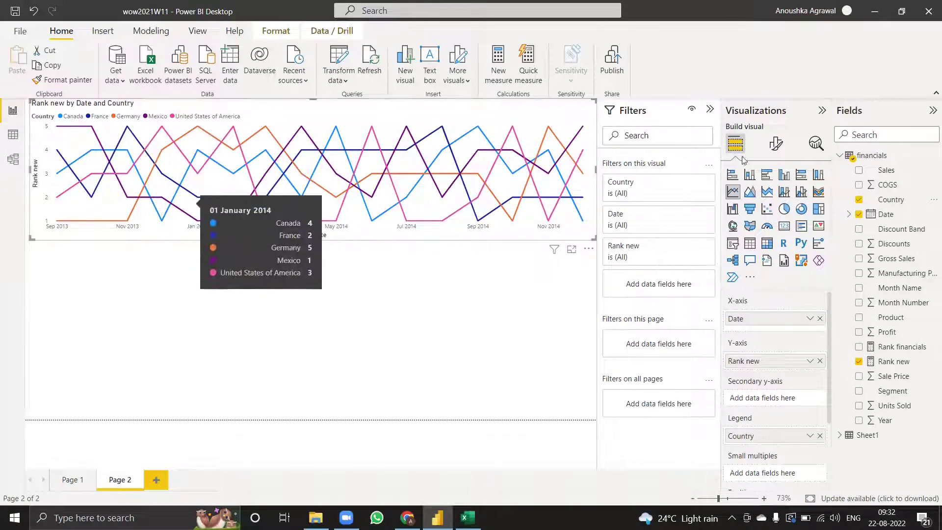
- Turn on markers for every line in the Rank new chart
{"action": "left_click", "coordinate": [775, 143]}
{"action": "scroll", "coordinate": [805, 307], "scroll_direction": "down", "scroll_amount": 2}
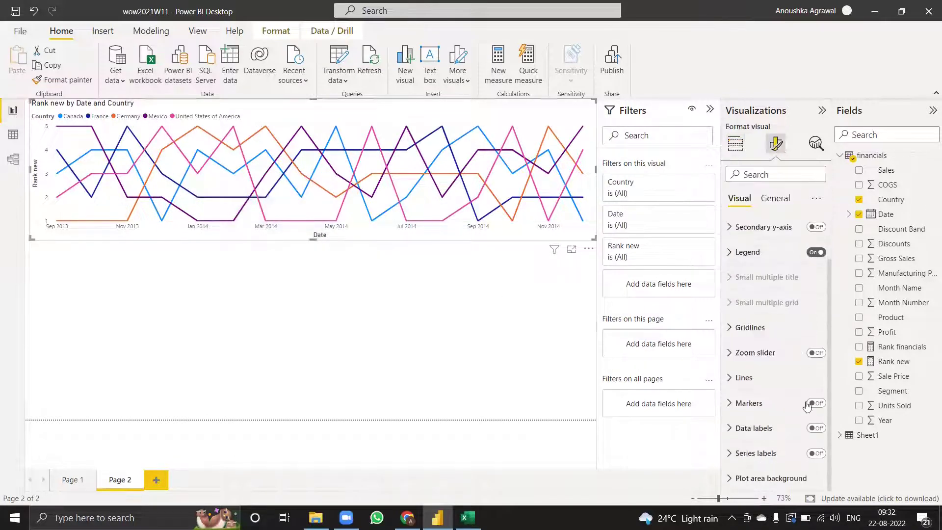
{"action": "left_click", "coordinate": [815, 403]}
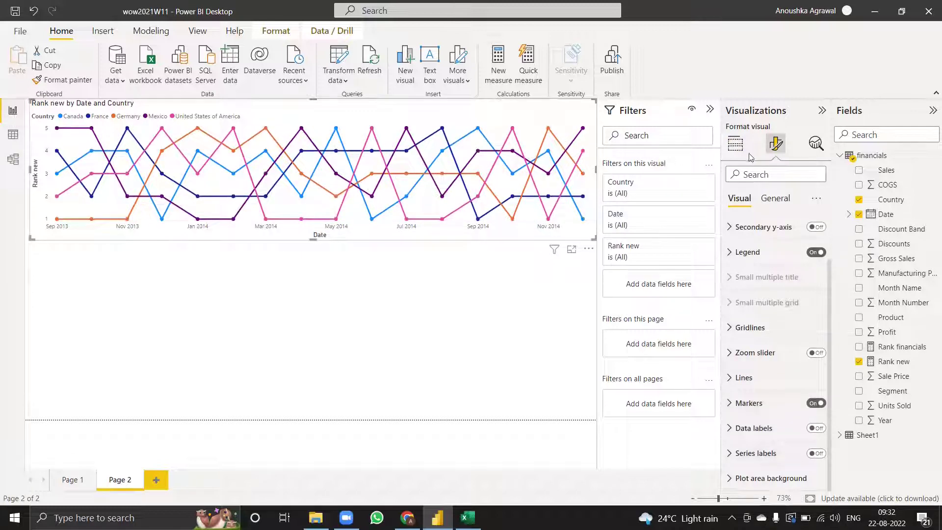
{"action": "left_click", "coordinate": [735, 144]}
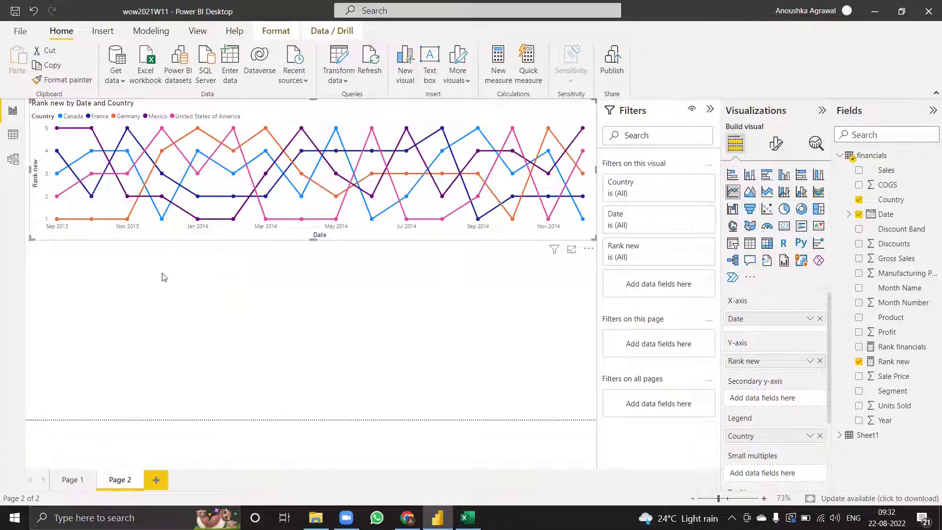
- Compare with Page 1's chart, then reselect the Page 2 Rank new line chart
{"action": "mouse_move", "coordinate": [62, 182]}
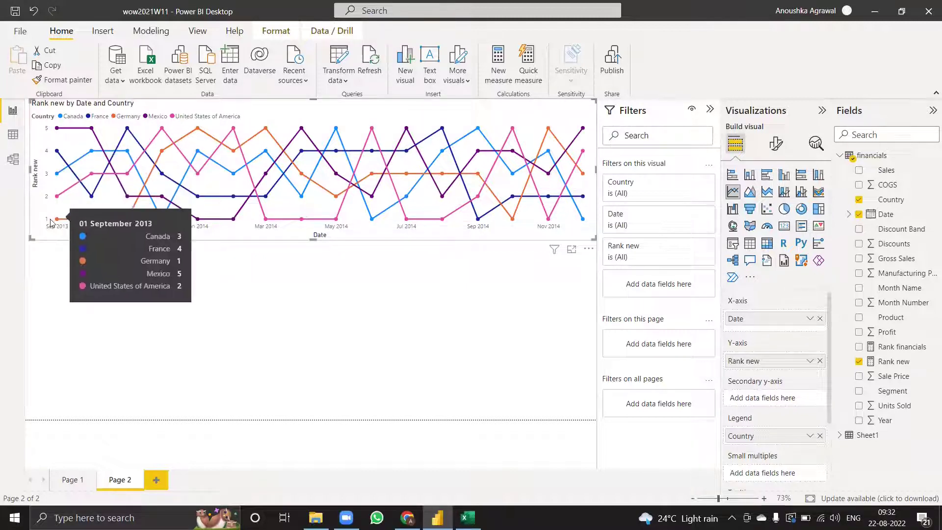
{"action": "left_click", "coordinate": [71, 478]}
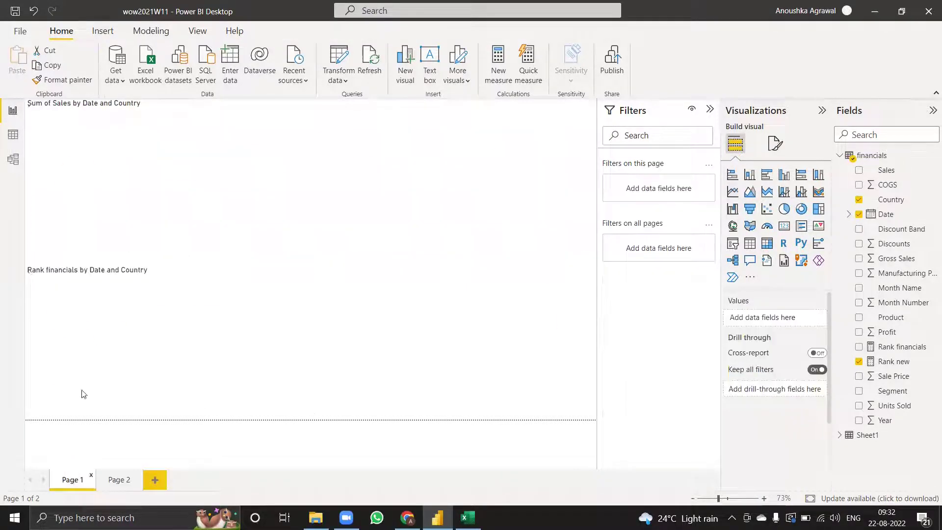
{"action": "mouse_move", "coordinate": [37, 205]}
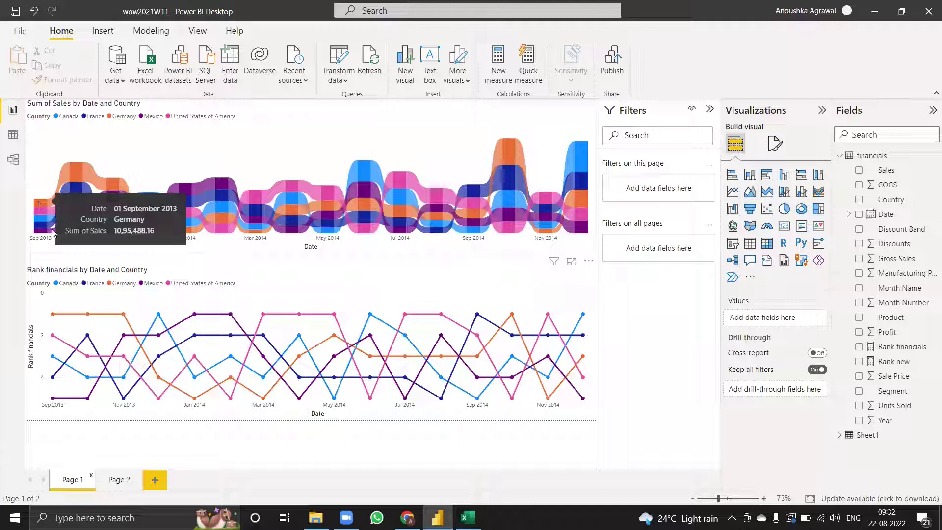
{"action": "left_click", "coordinate": [118, 479]}
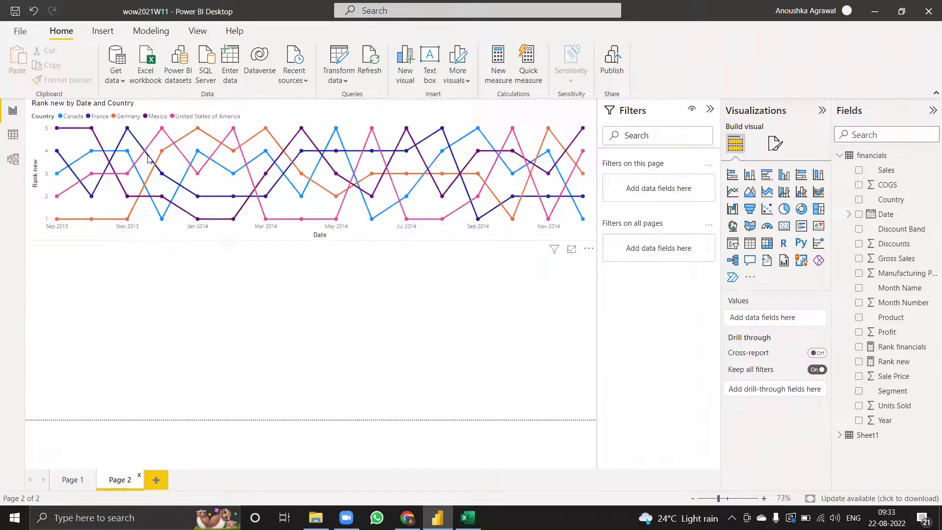
{"action": "left_click", "coordinate": [239, 238]}
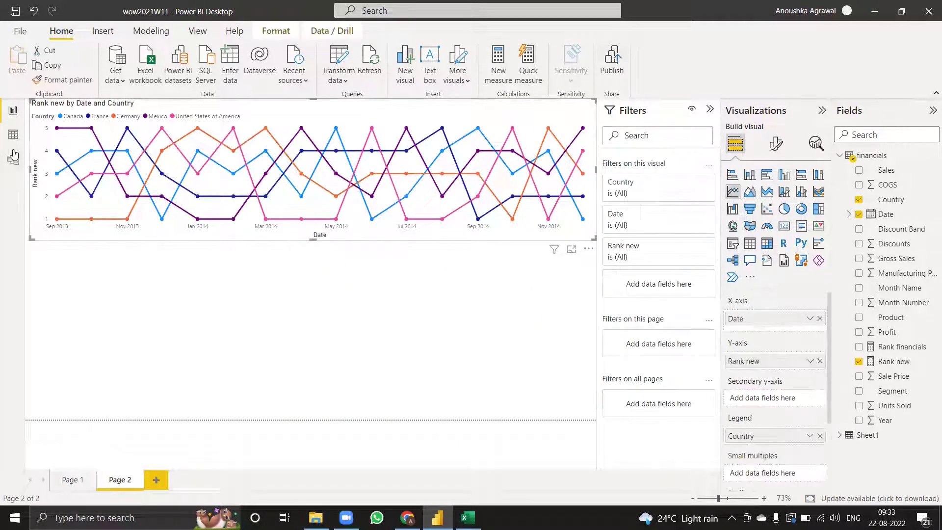
- Multiply the Rank new measure formula by -1, then return to the report and model views
{"action": "left_click", "coordinate": [13, 134]}
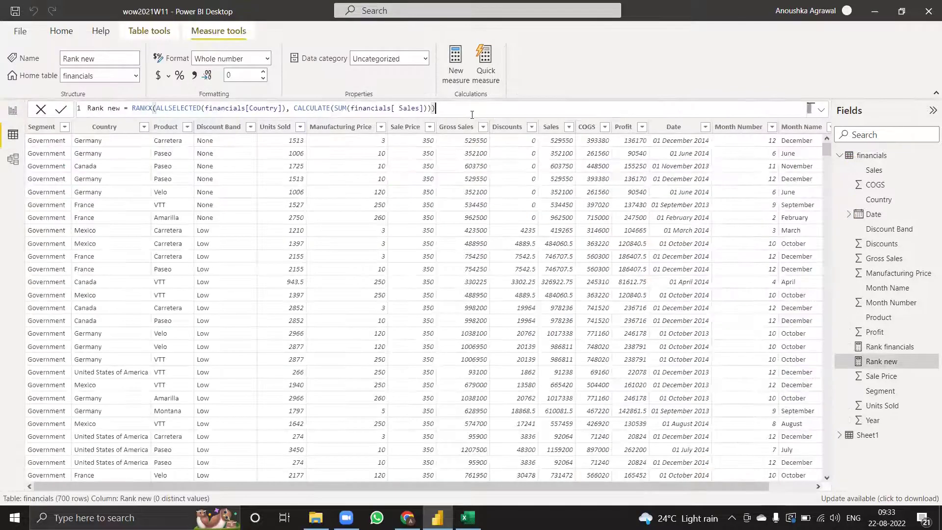
{"action": "type", "text": "*"}
{"action": "key", "text": "Return"}
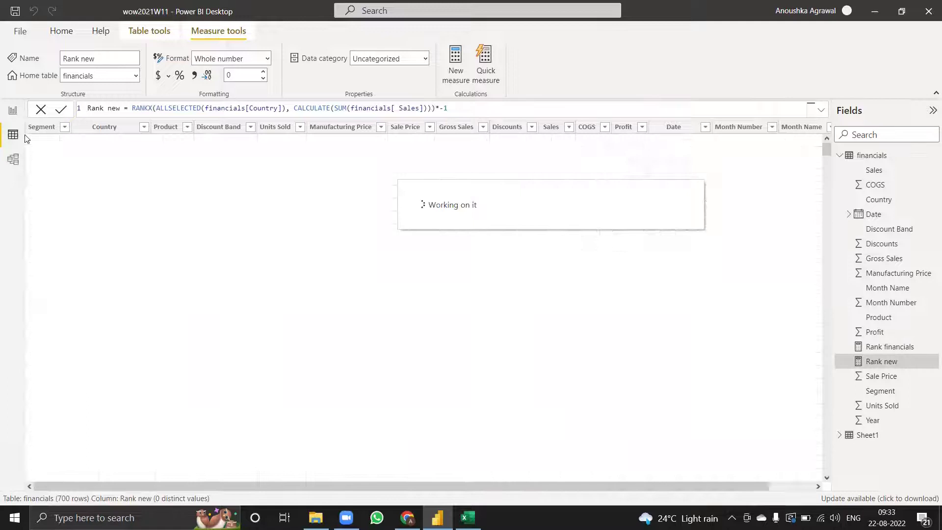
{"action": "left_click", "coordinate": [13, 110]}
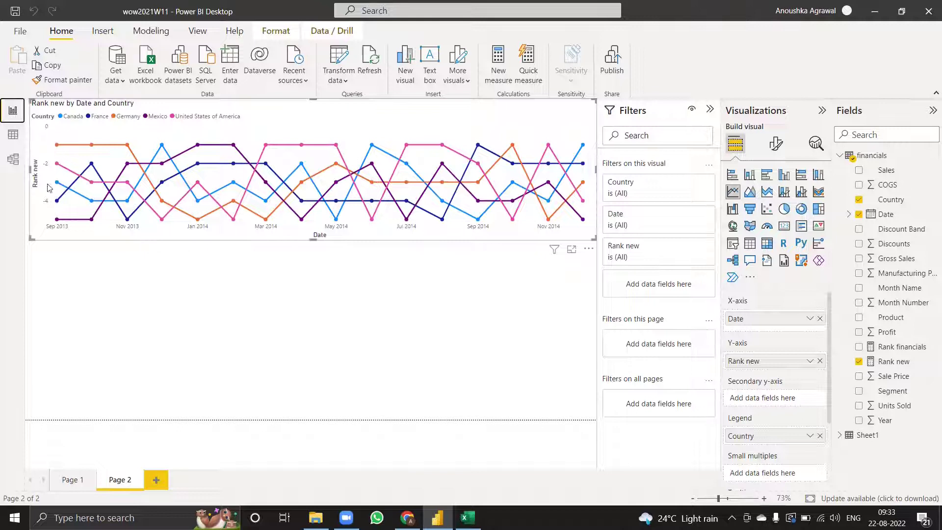
{"action": "left_click", "coordinate": [9, 170]}
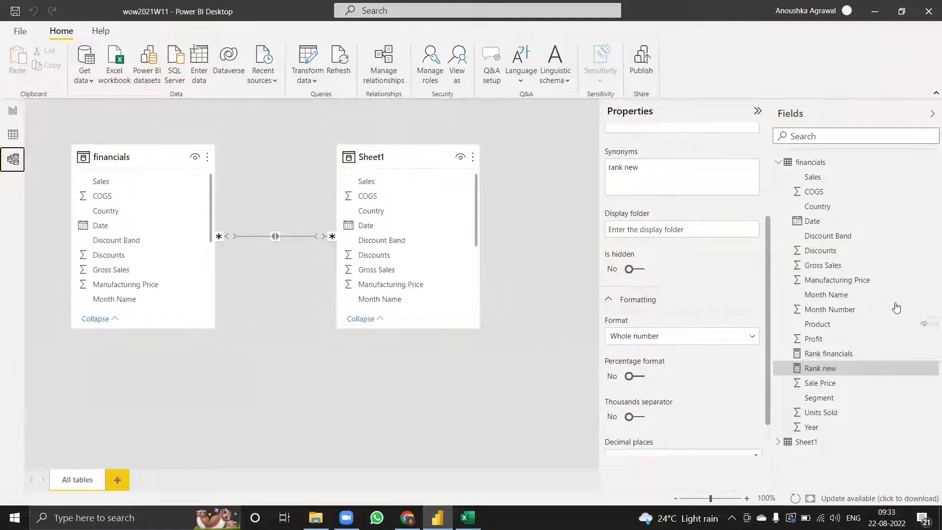
- Set Rank new's format to Custom with code #,##0;#,##0, adapted from the $#,##0;($#,##0) preset
{"action": "scroll", "coordinate": [683, 353], "scroll_direction": "down", "scroll_amount": 1}
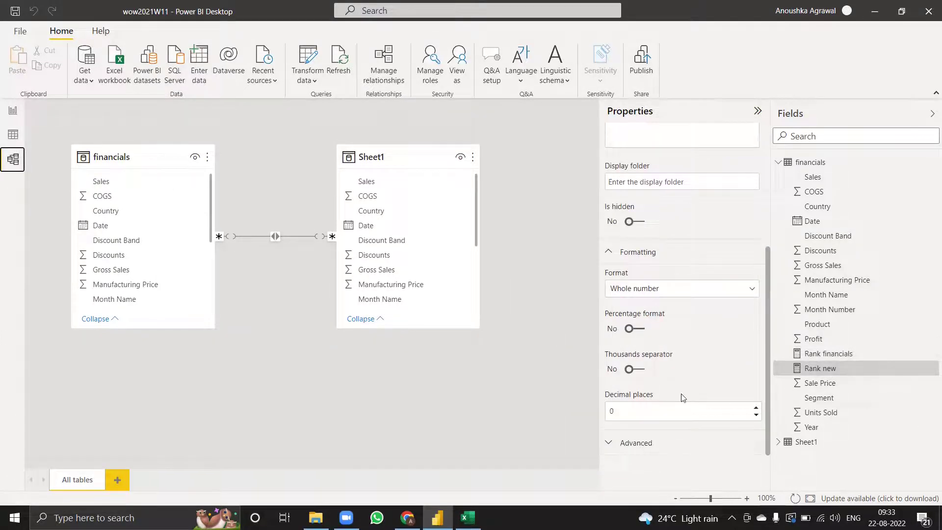
{"action": "scroll", "coordinate": [655, 312], "scroll_direction": "up", "scroll_amount": 4}
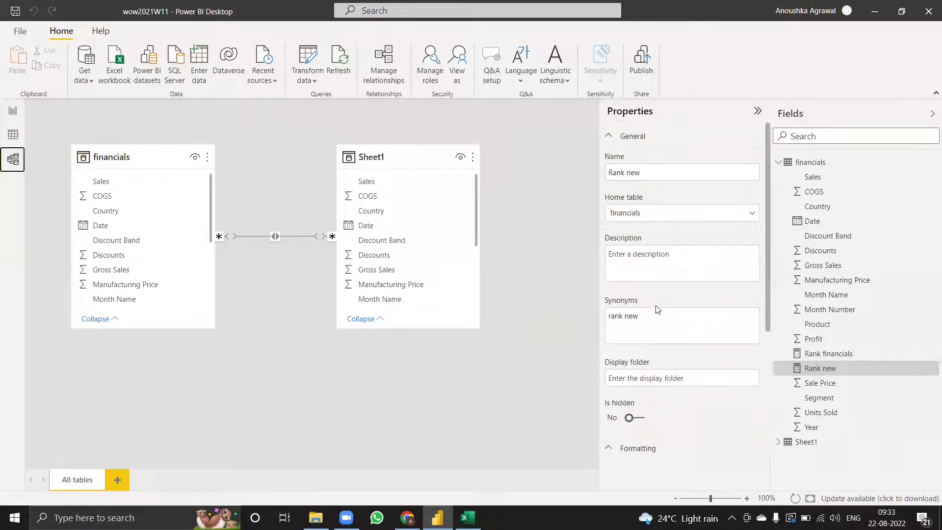
{"action": "scroll", "coordinate": [657, 308], "scroll_direction": "down", "scroll_amount": 4}
{"action": "left_click", "coordinate": [645, 289]}
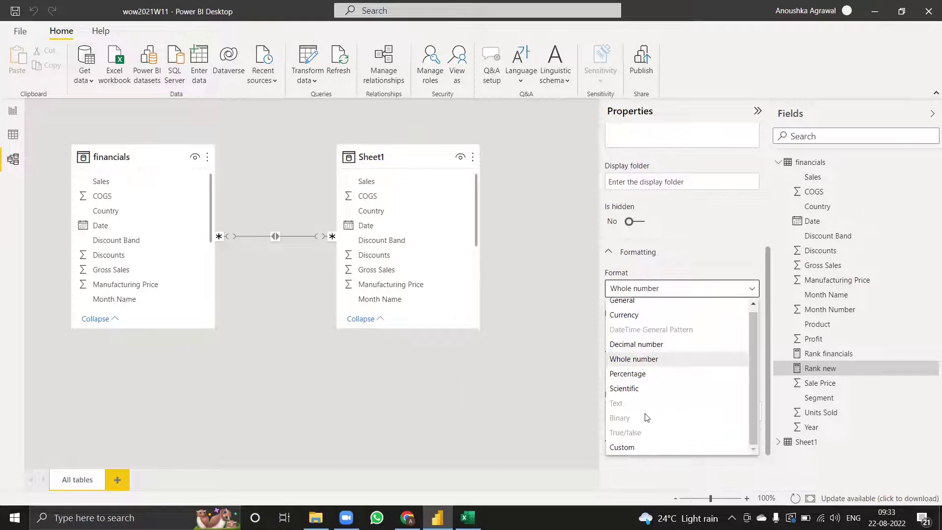
{"action": "left_click", "coordinate": [632, 448]}
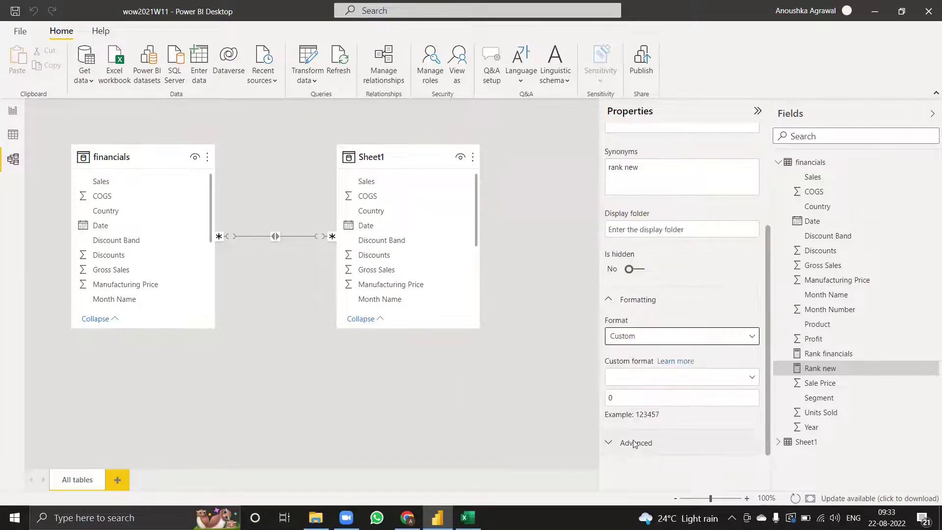
{"action": "left_click", "coordinate": [651, 382]}
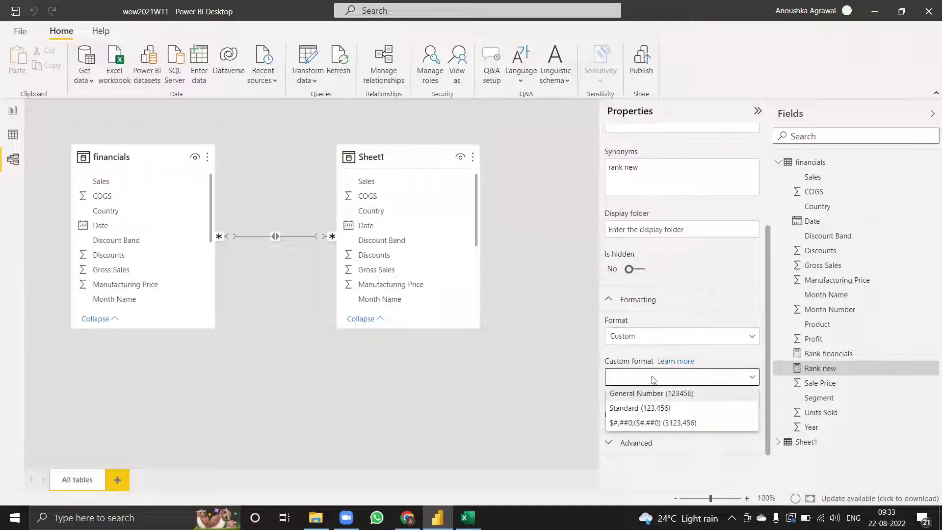
{"action": "left_click", "coordinate": [647, 421]}
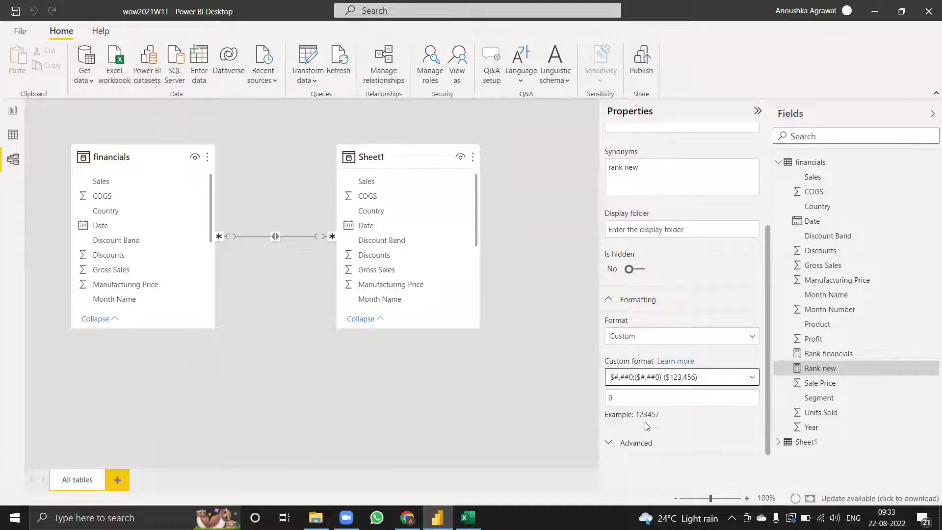
{"action": "left_click", "coordinate": [613, 398]}
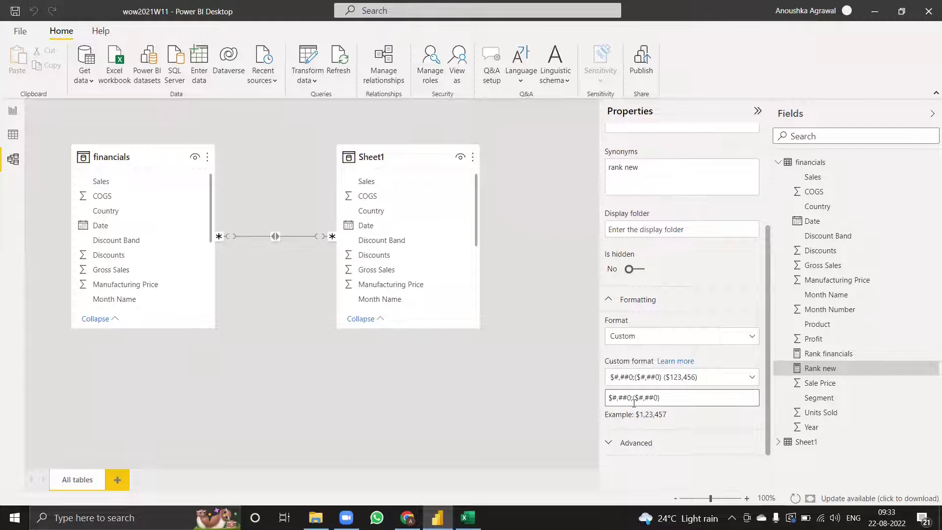
{"action": "key", "text": "BackSpace"}
{"action": "key", "text": "BackSpace"}
{"action": "key", "text": "Delete"}
{"action": "key", "text": "Return"}
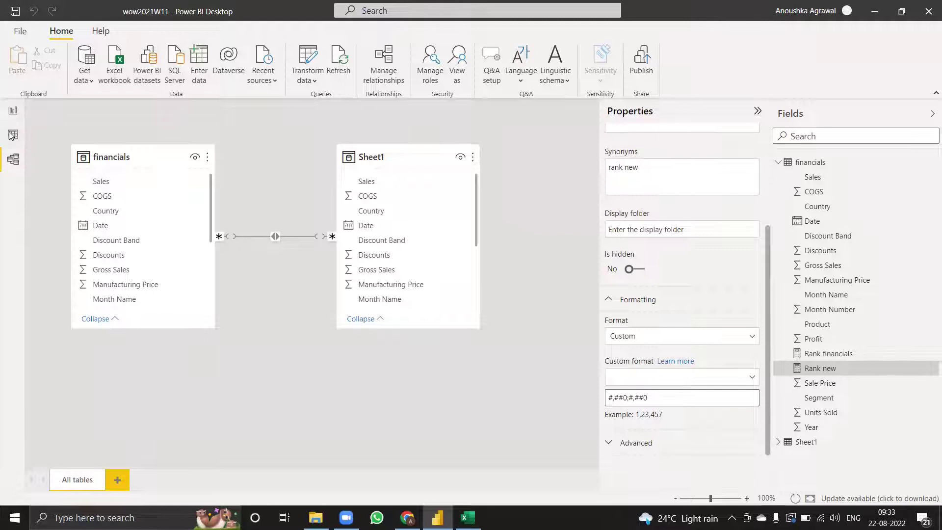
{"action": "left_click", "coordinate": [13, 113]}
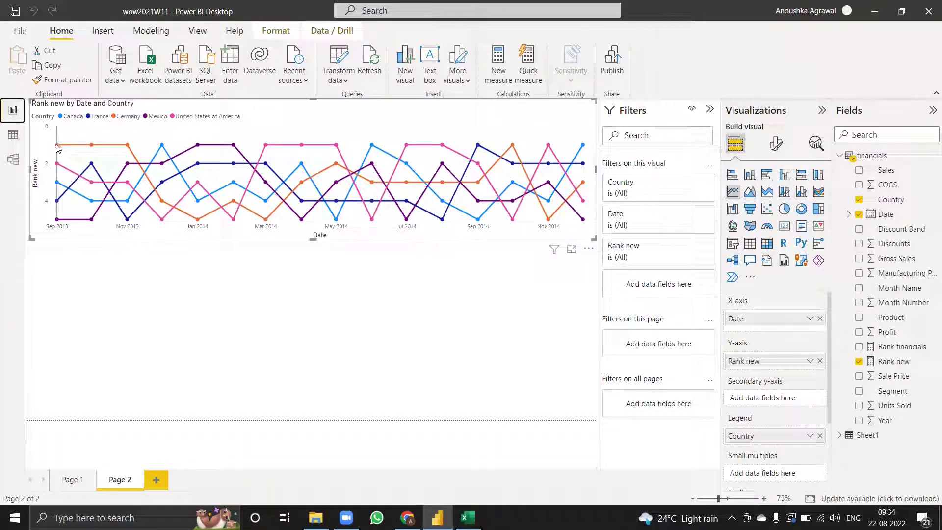
{"action": "mouse_move", "coordinate": [56, 164]}
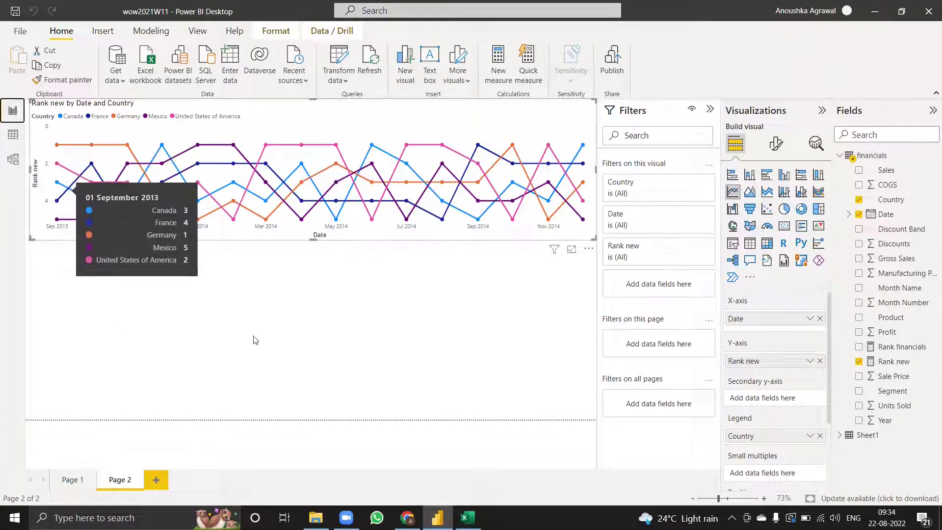
{"action": "left_click", "coordinate": [221, 330]}
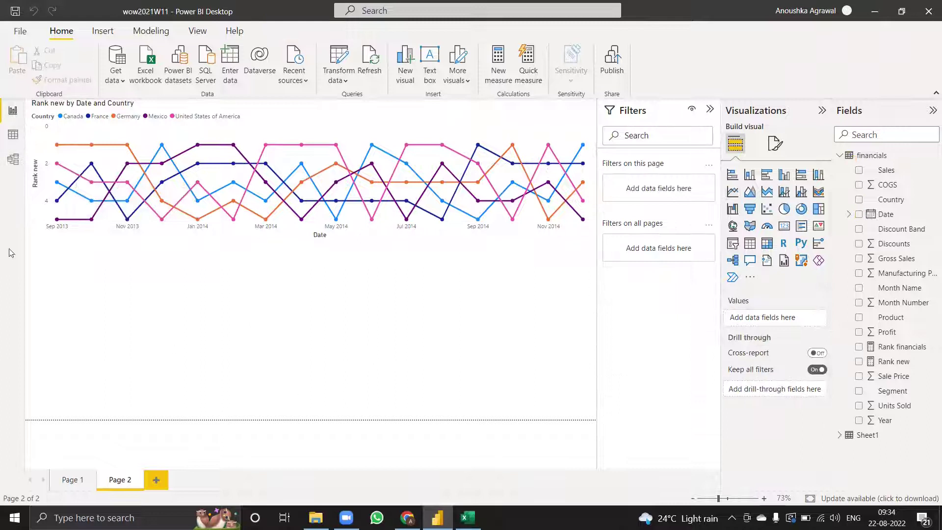
{"action": "left_click", "coordinate": [13, 134]}
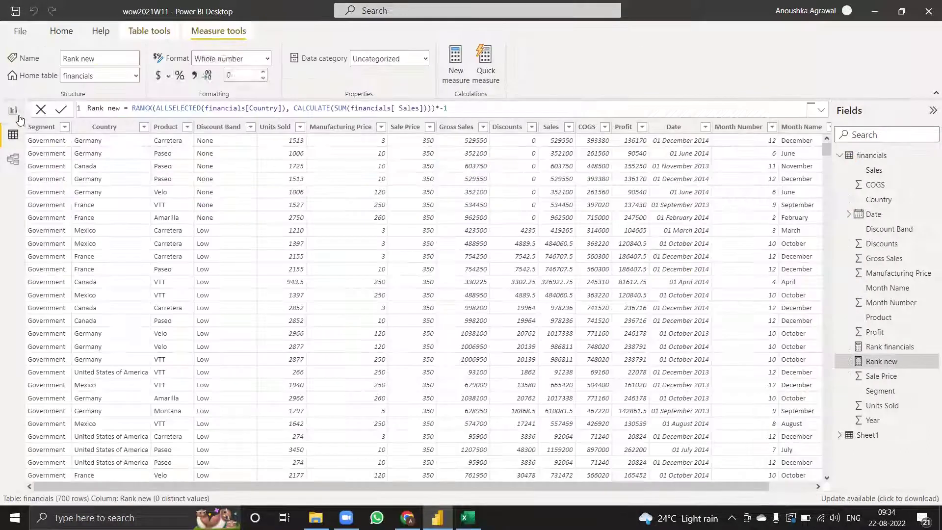
{"action": "left_click", "coordinate": [13, 111]}
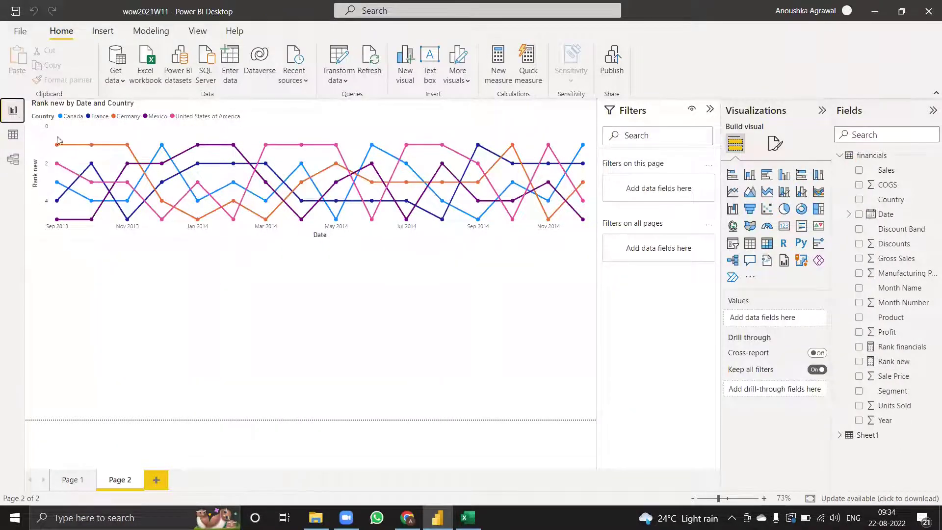